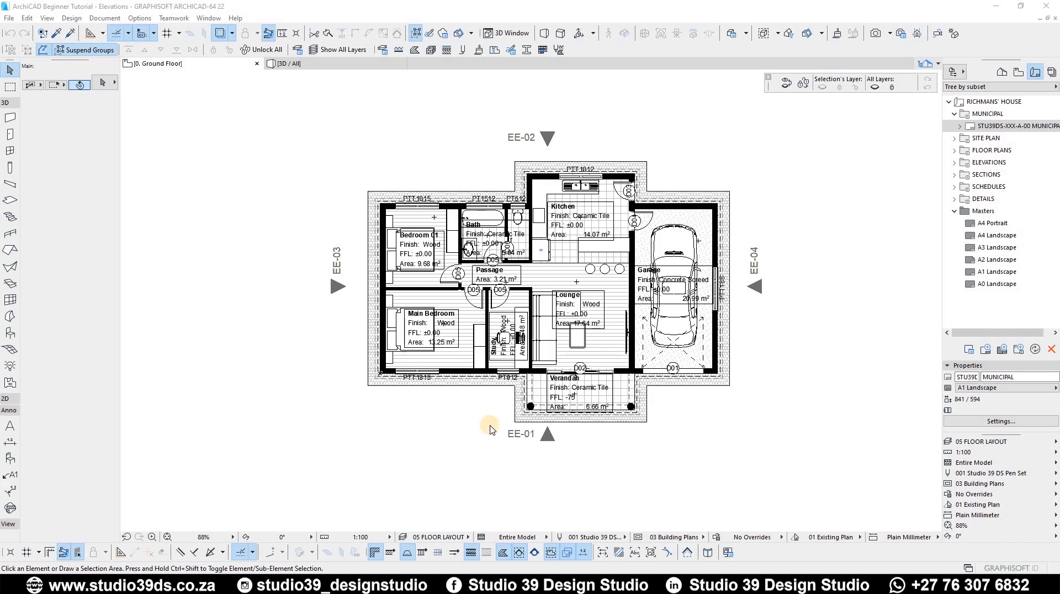
Step: Switch to the Utrecht_Menzi_Flats project and view the apartment building in its ground floor plan and in 3D
key(alt+Tab)
click(337, 319)
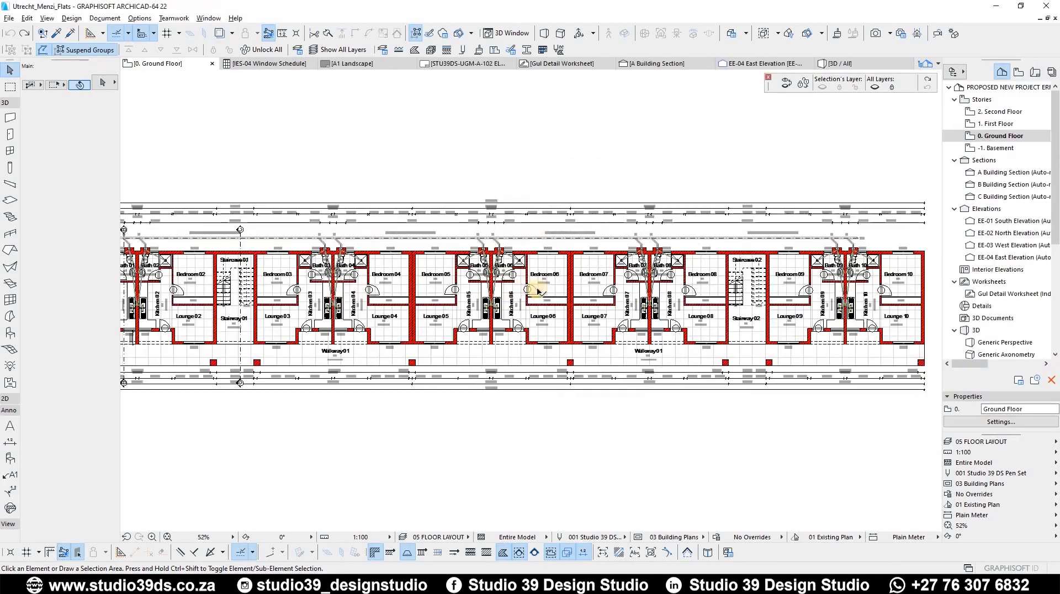
scroll(503, 298, down, 3)
scroll(503, 298, up, 2)
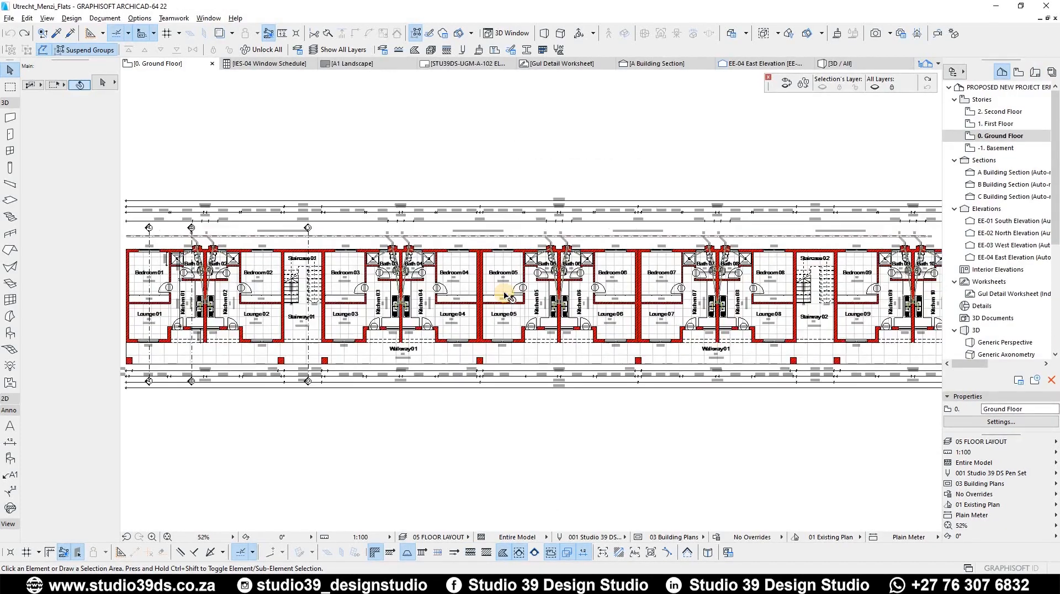
key(F3)
shift+middle_drag(466, 250, 407, 275)
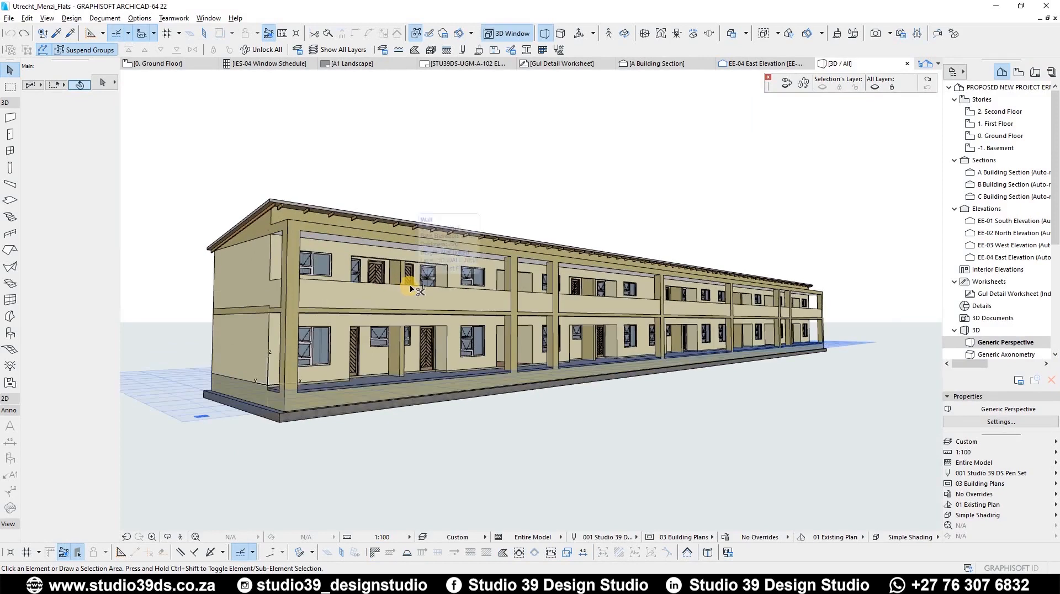
Step: Go to the basement story of the flats and examine the strip foundation layout with its walls, dimensions and labels
key(F2)
key(ctrl+Down)
key(alt+Tab)
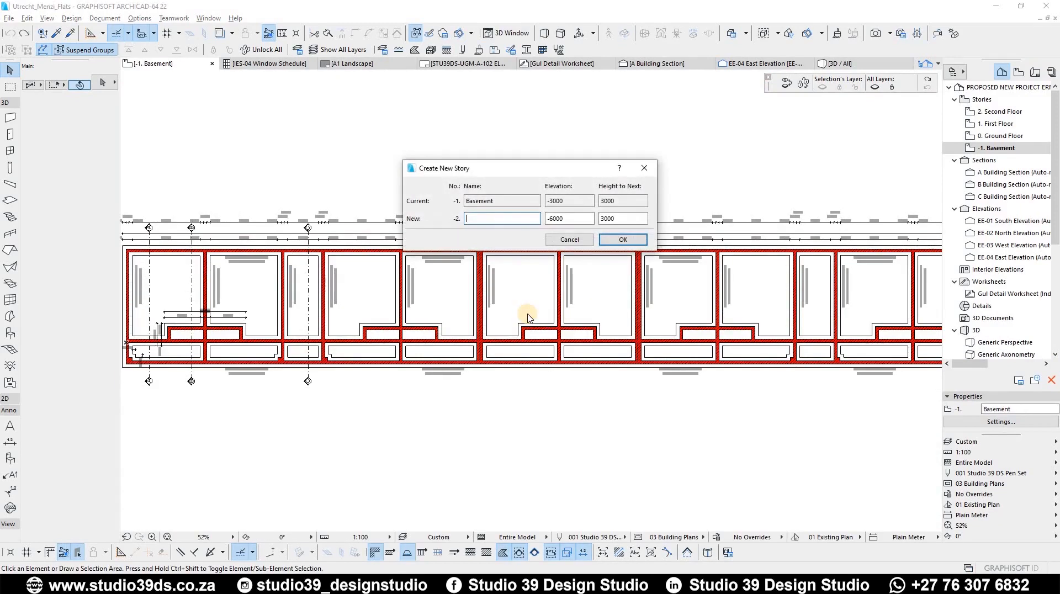
key(Escape)
scroll(408, 300, down, 3)
scroll(376, 299, up, 9)
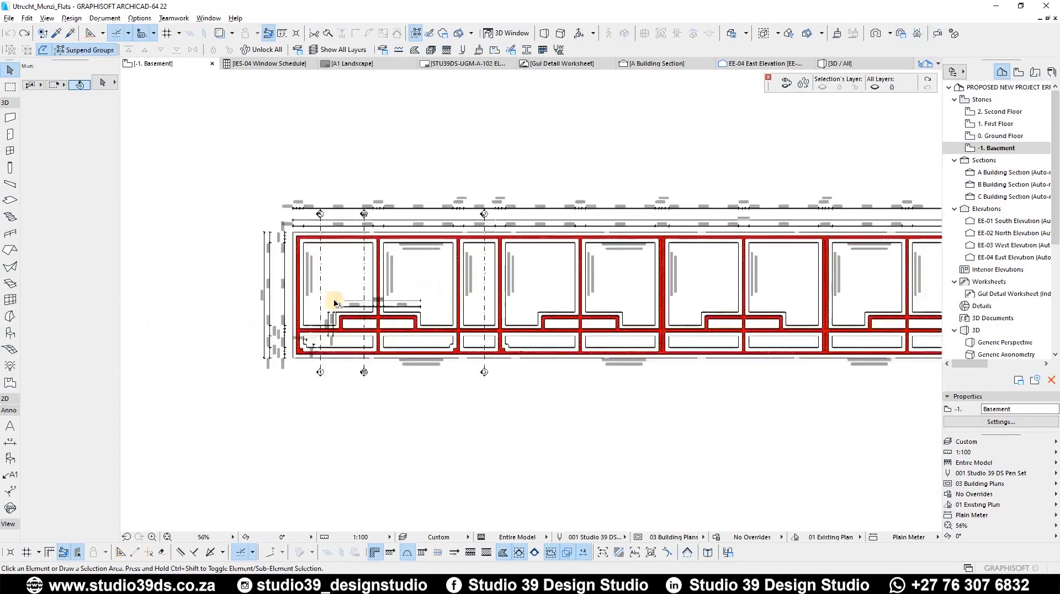
scroll(586, 306, down, 5)
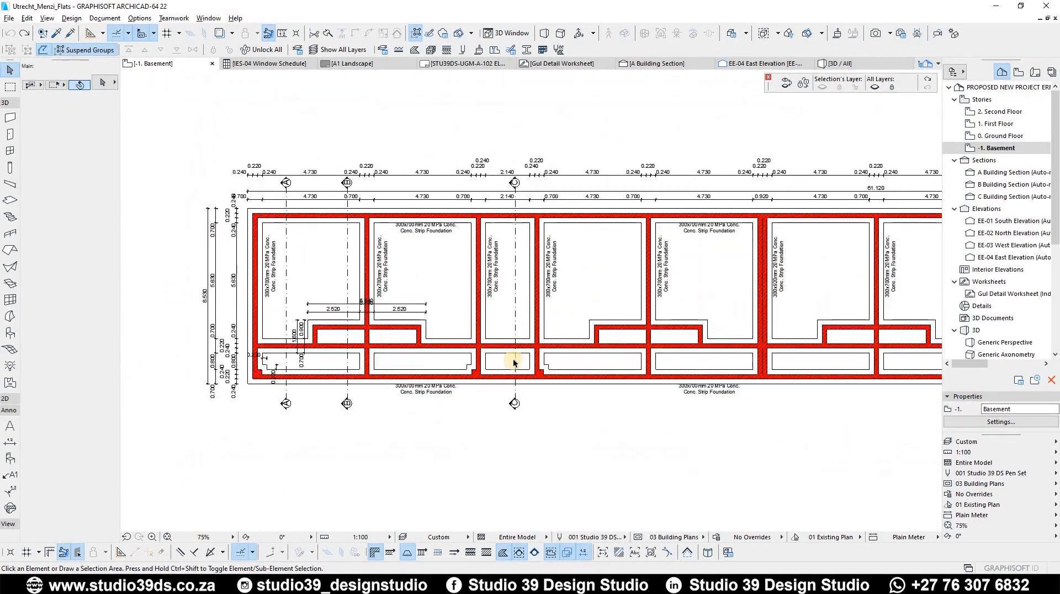
scroll(331, 320, up, 8)
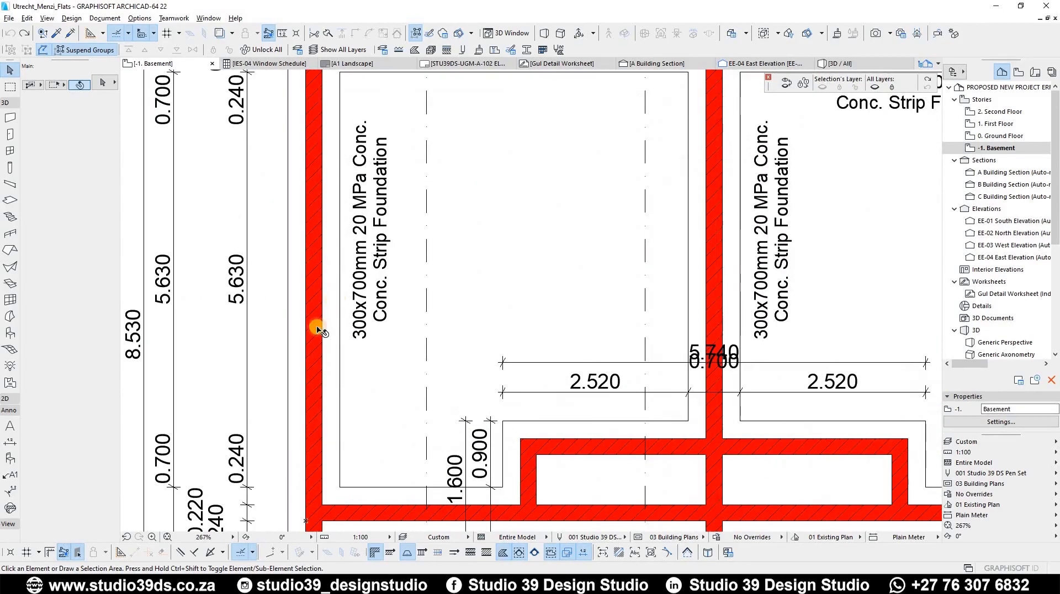
Step: Inspect the settings of the foundation slab and the end foundation wall, and view the foundations from below in 3D
click(314, 331)
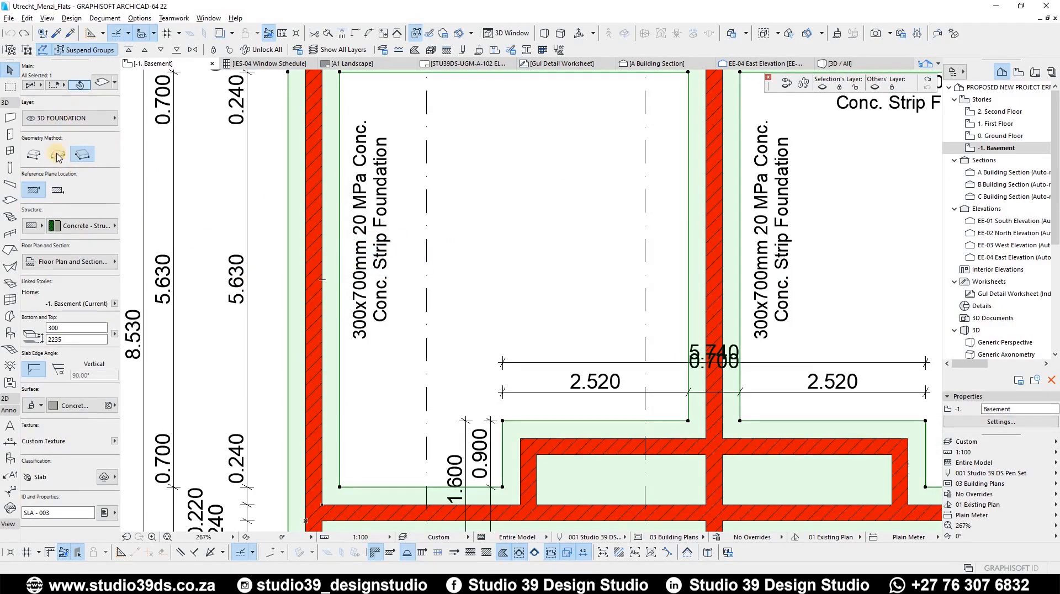
click(318, 287)
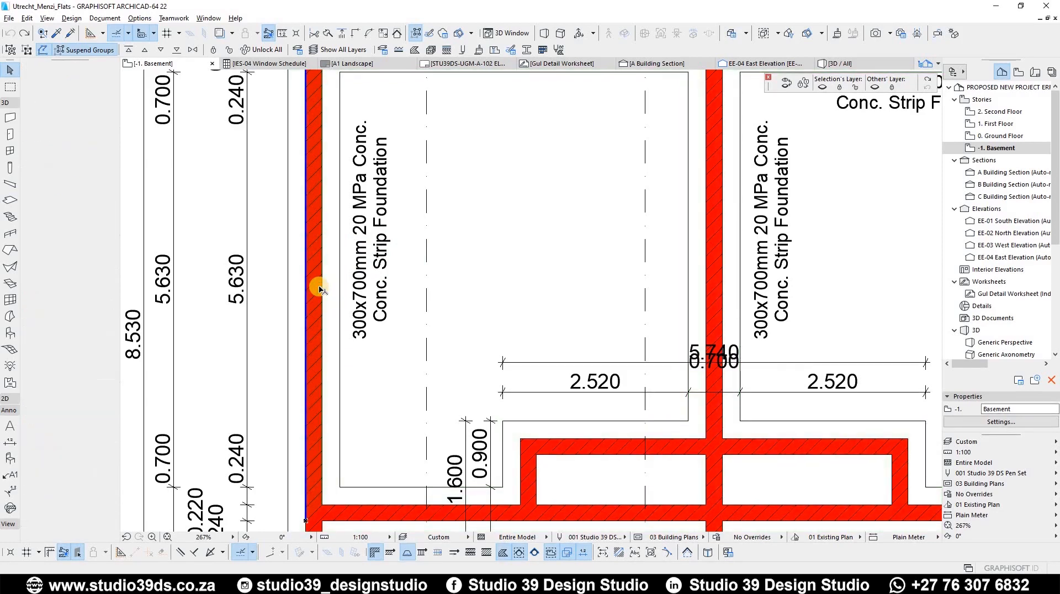
scroll(288, 276, down, 2)
scroll(288, 276, down, 2)
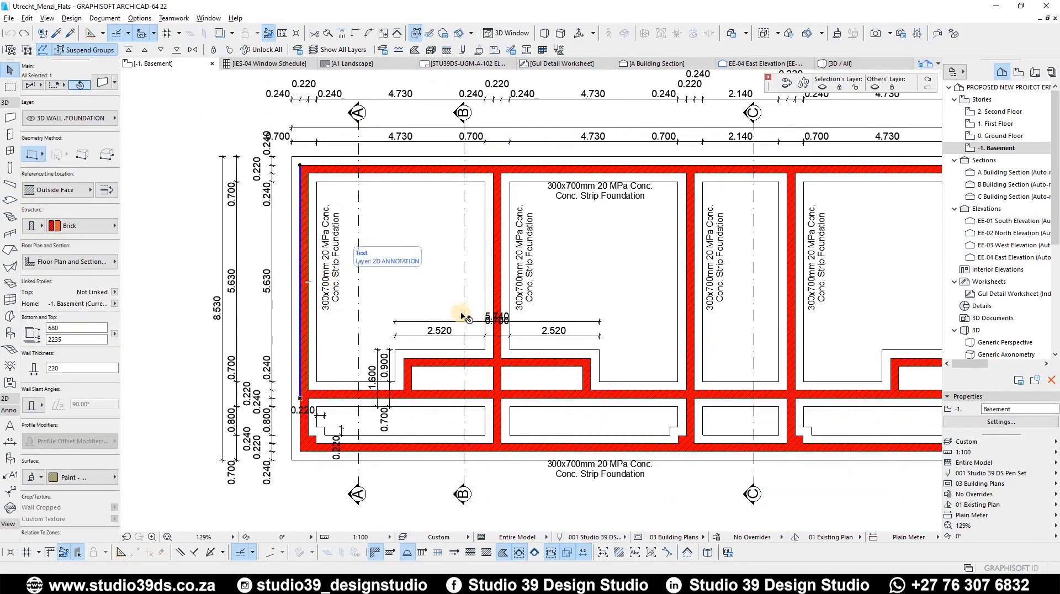
key(F3)
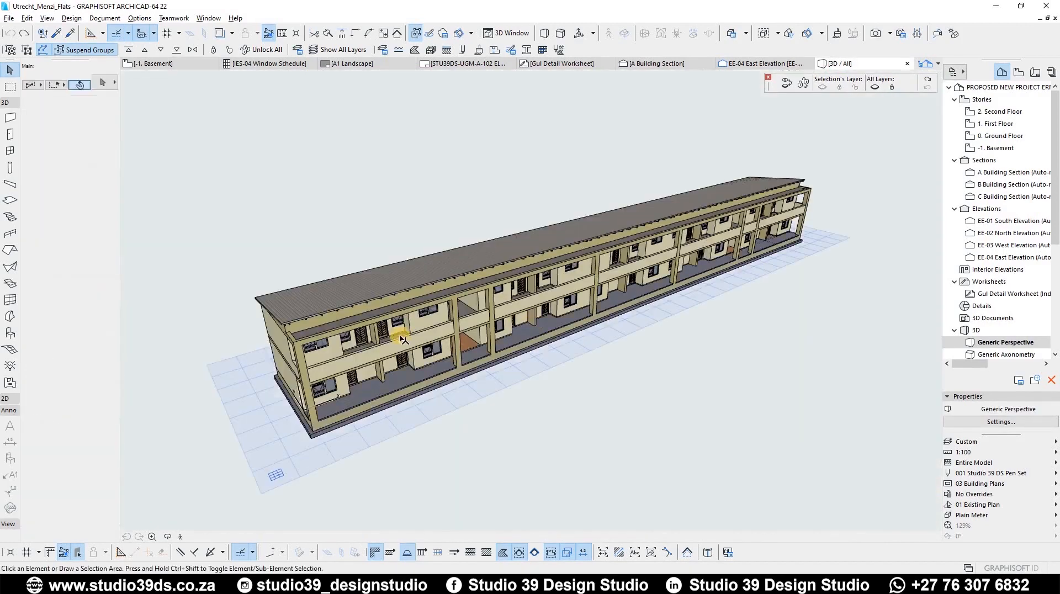
shift+middle_drag(580, 229, 512, 256)
Step: Close the flats project without saving and switch to the Dalpark_Moedel Rev_04 project
key(ctrl+o)
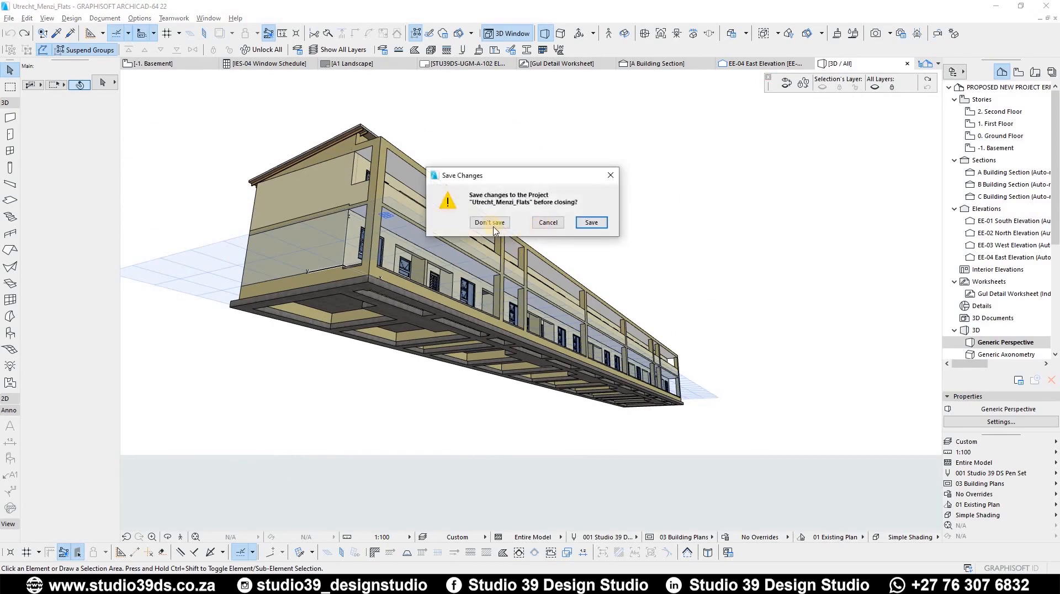
click(489, 222)
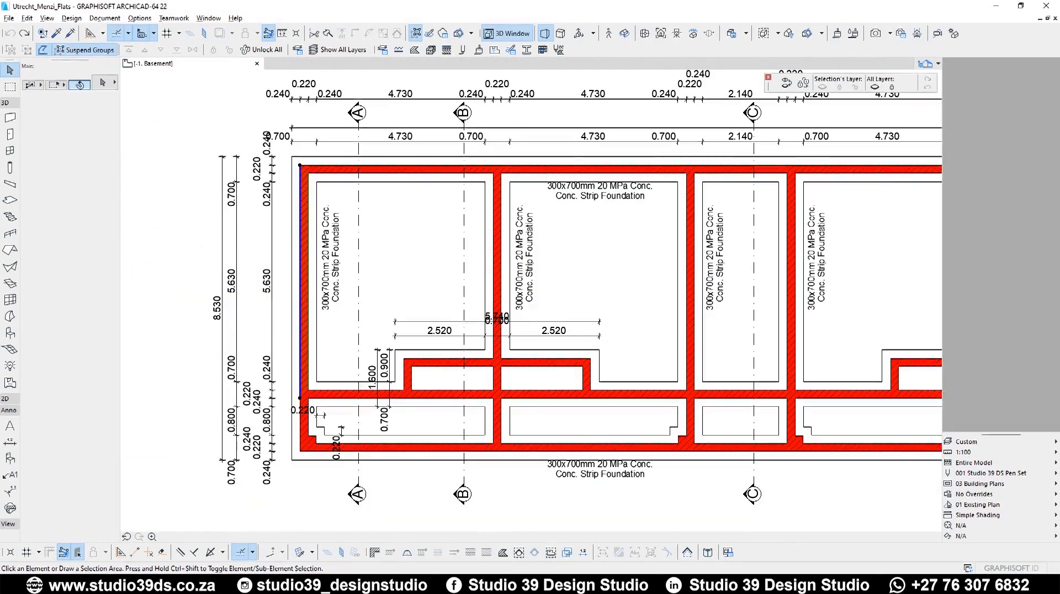
mouse_move(308, 585)
click(331, 546)
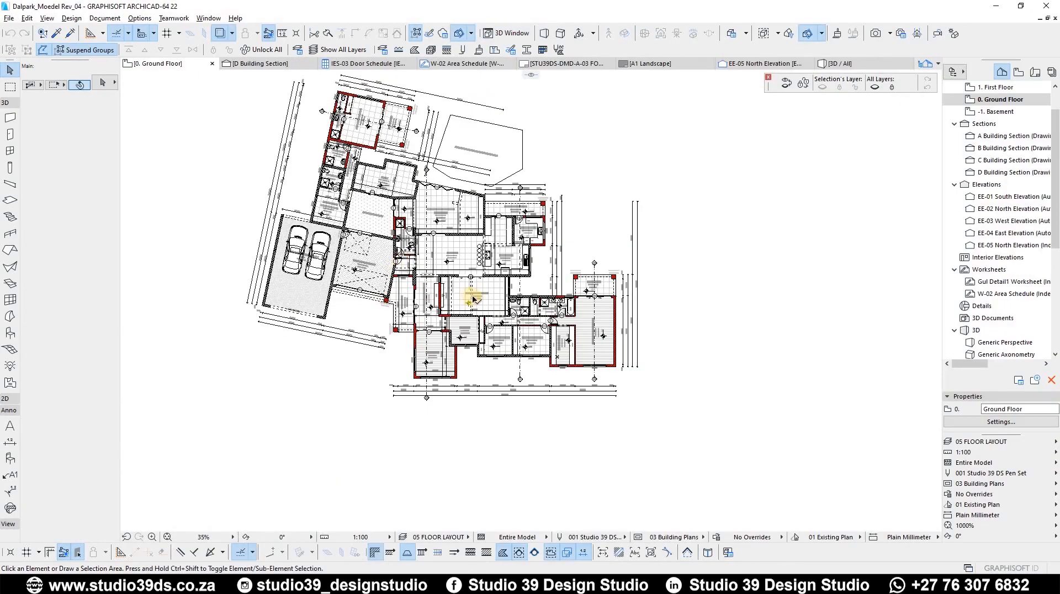
Step: Examine the house's ground floor plan, including the dining, kitchen and scullery areas
scroll(395, 267, up, 5)
scroll(466, 233, down, 3)
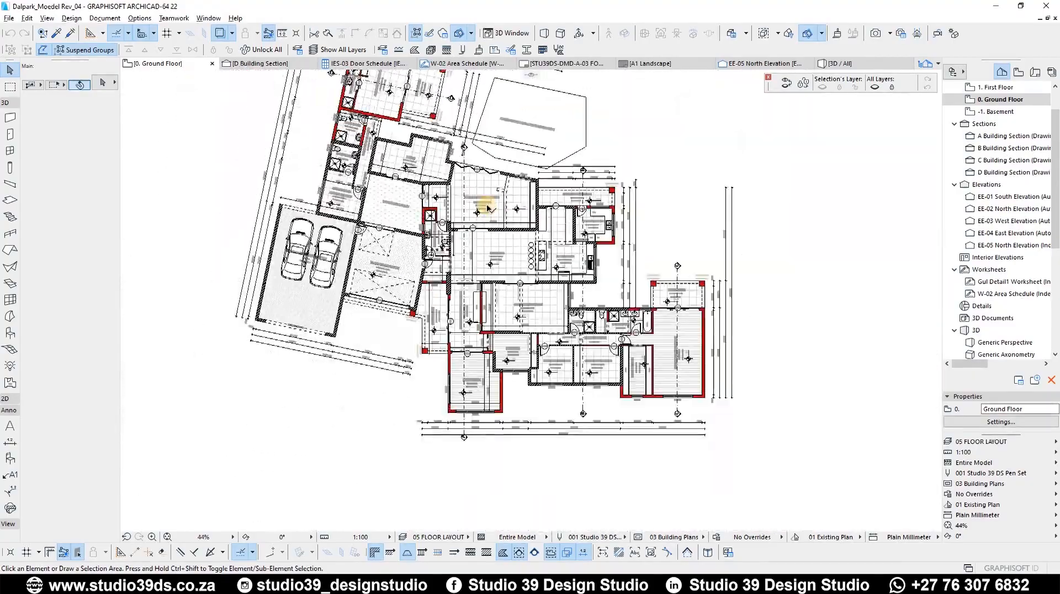
scroll(542, 234, up, 5)
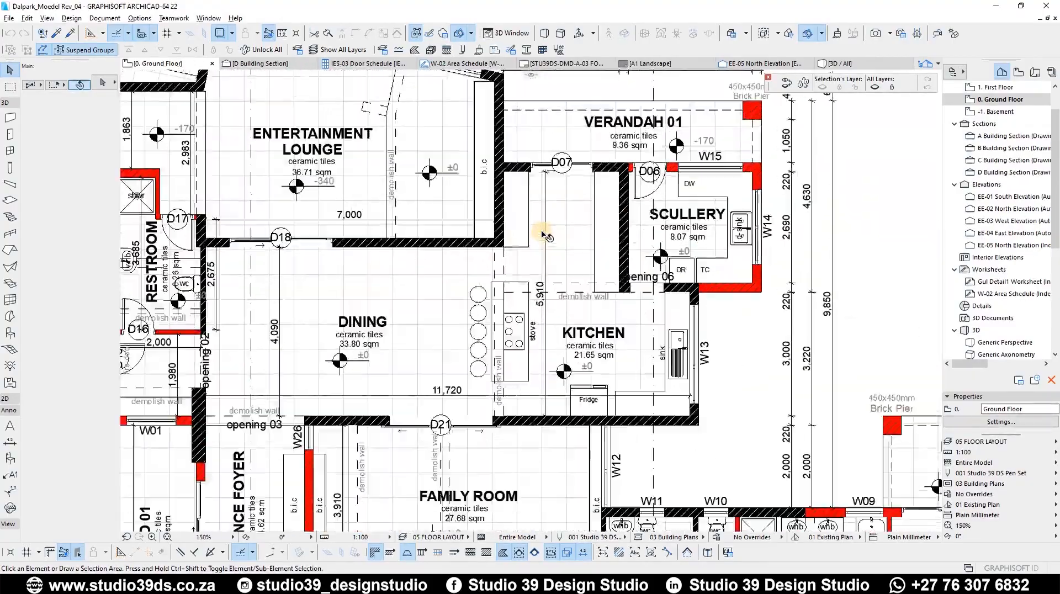
scroll(337, 219, down, 6)
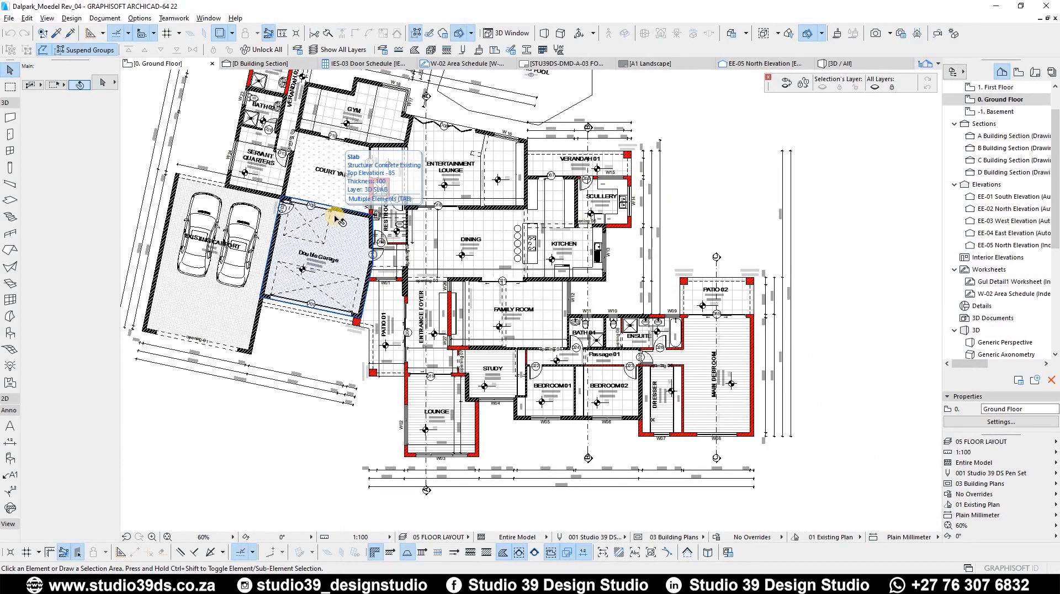
Step: Go to the basement story of the house and examine the existing and new strip foundations in plan
key(ctrl+Down)
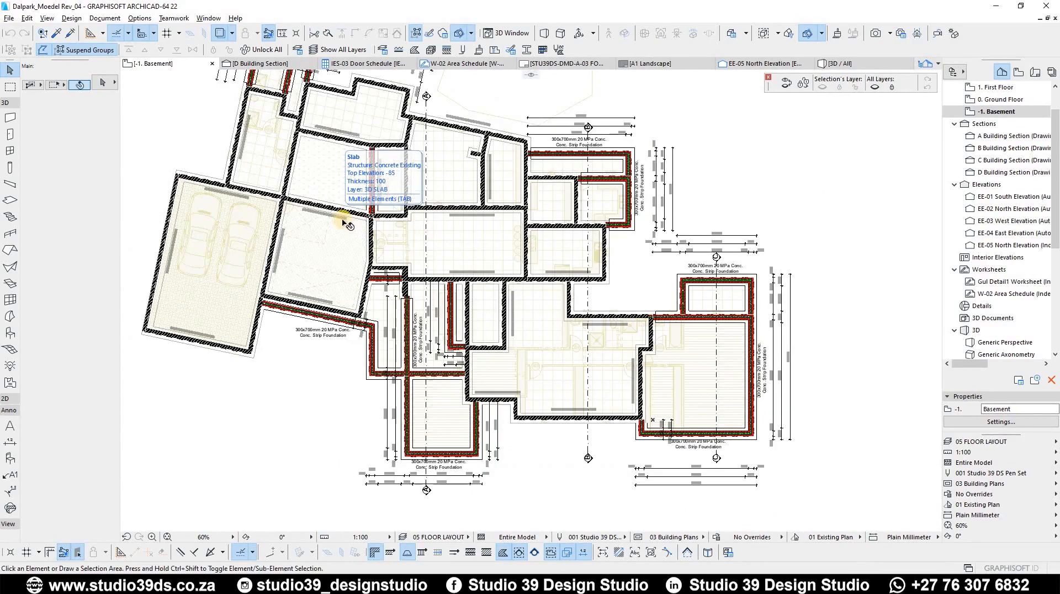
scroll(291, 197, up, 4)
scroll(466, 373, down, 4)
scroll(671, 197, up, 4)
scroll(656, 201, down, 4)
scroll(337, 259, up, 4)
scroll(320, 306, up, 4)
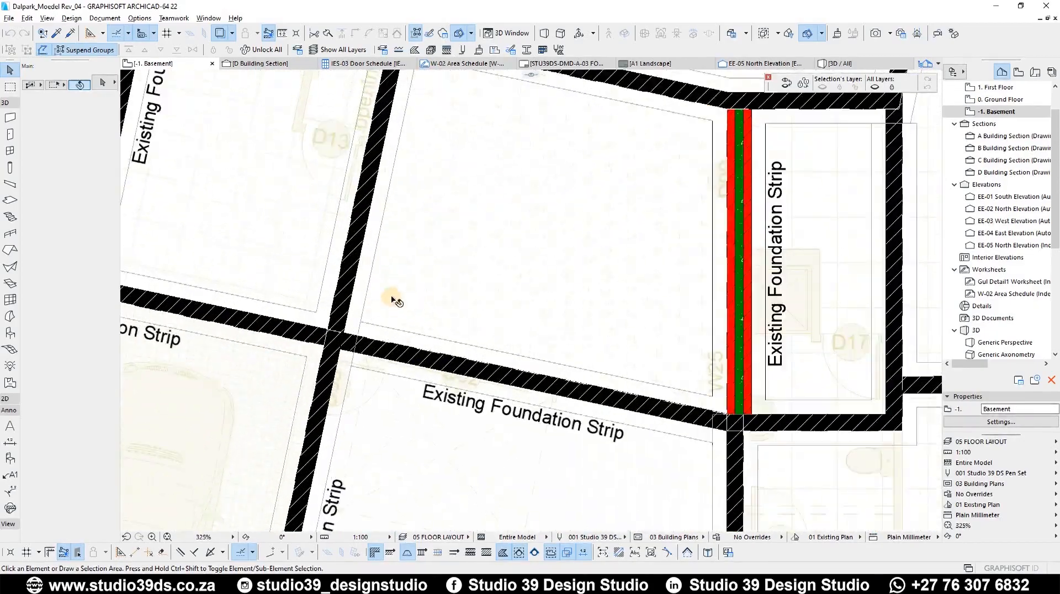
scroll(390, 230, down, 3)
scroll(450, 270, up, 2)
scroll(449, 271, down, 4)
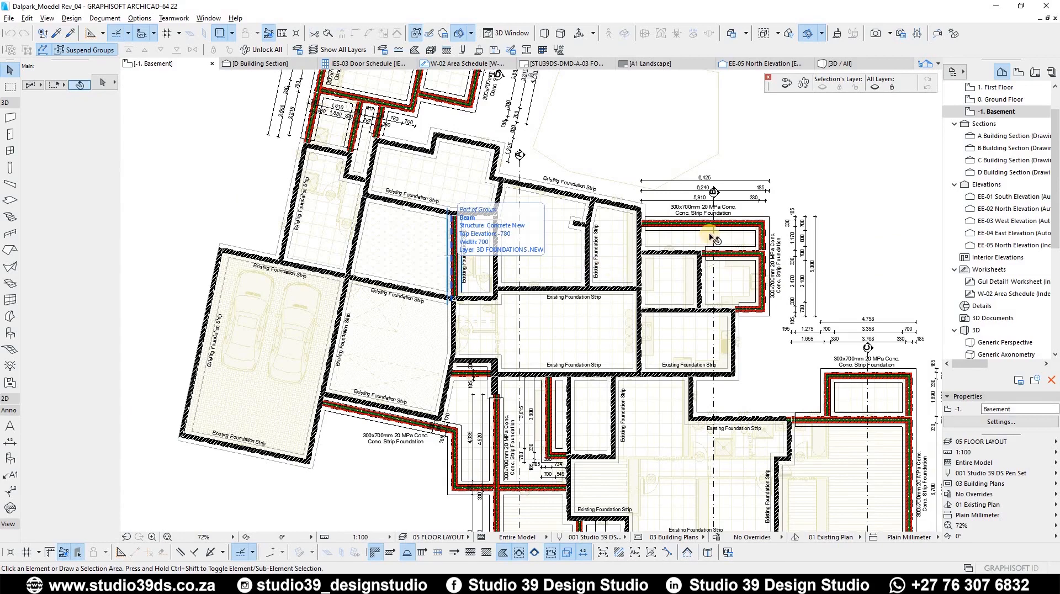
scroll(729, 229, up, 4)
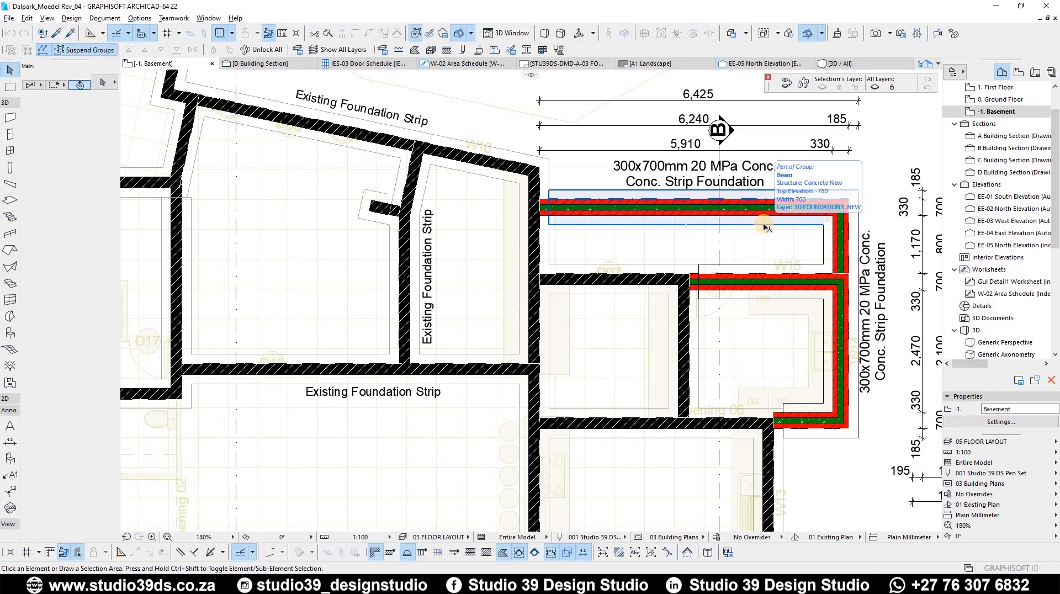
scroll(408, 276, down, 5)
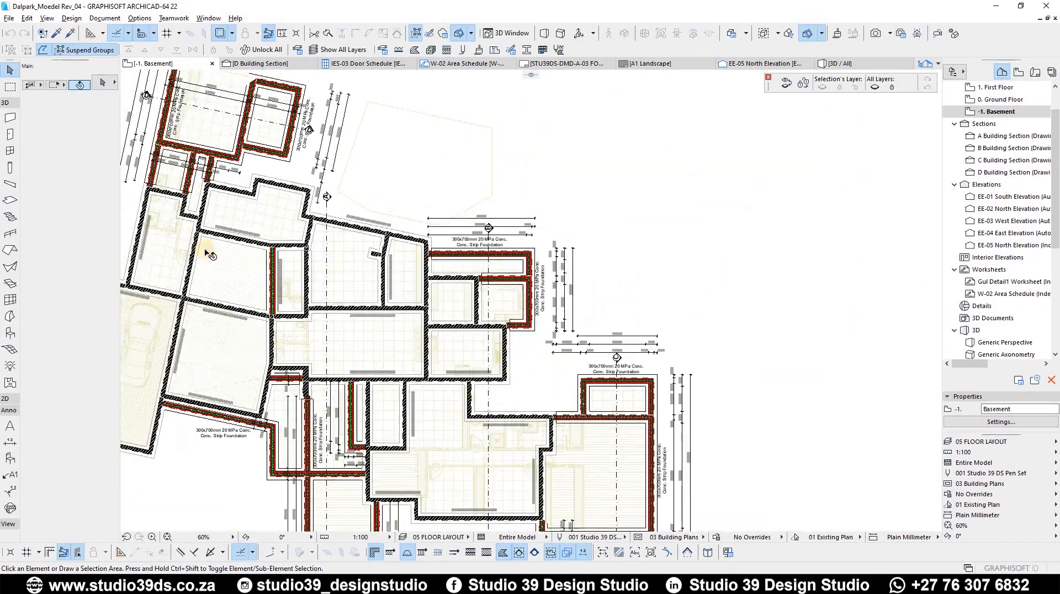
Step: Select the new foundation beam under the smaller room near section D to inspect its settings, then deselect it
scroll(212, 138, up, 10)
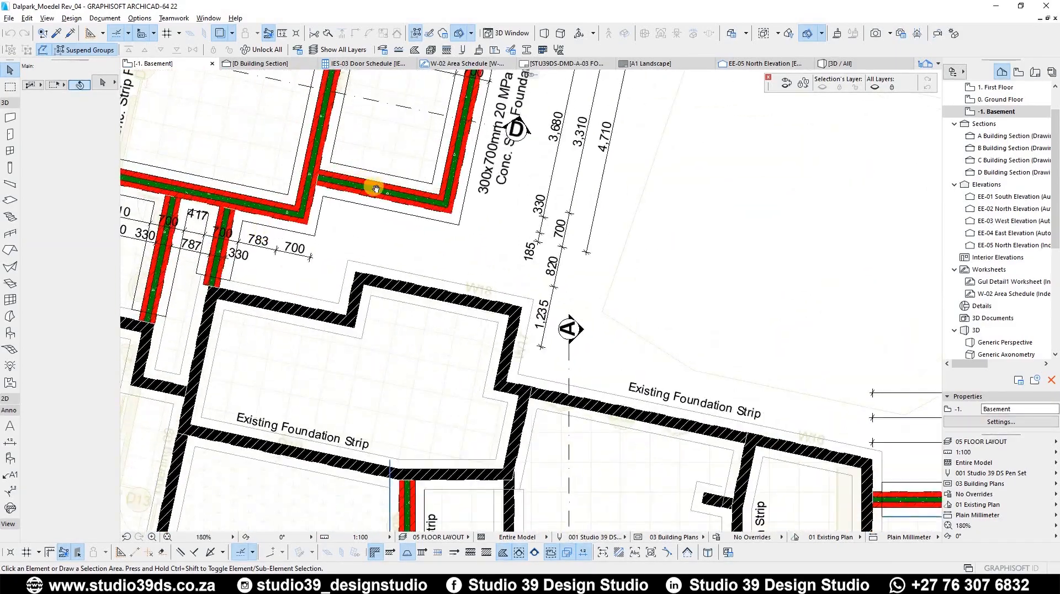
scroll(528, 263, down, 2)
click(617, 293)
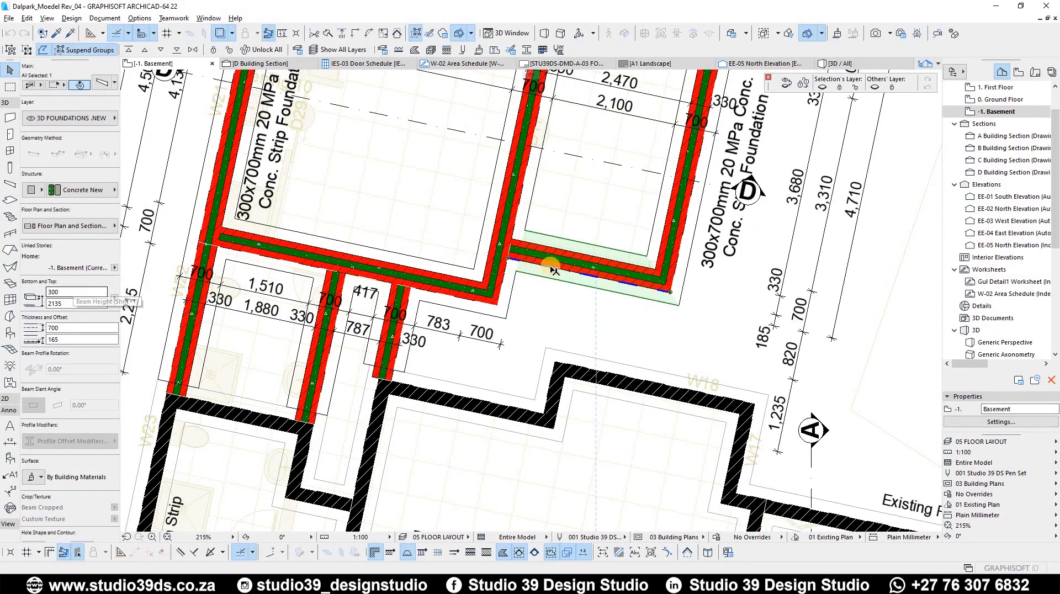
scroll(591, 263, up, 3)
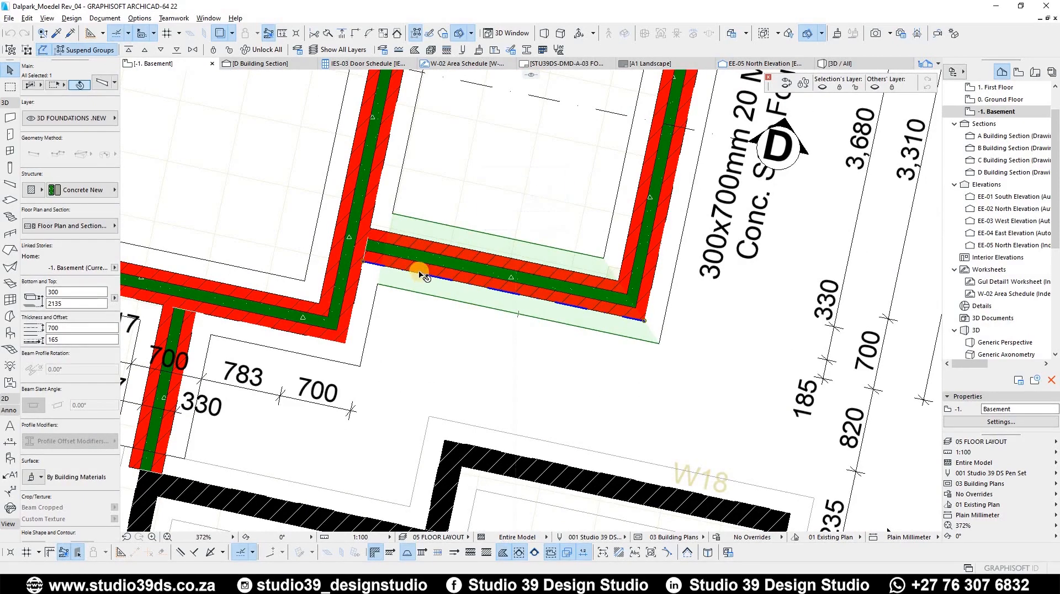
scroll(457, 290, down, 3)
scroll(442, 235, down, 3)
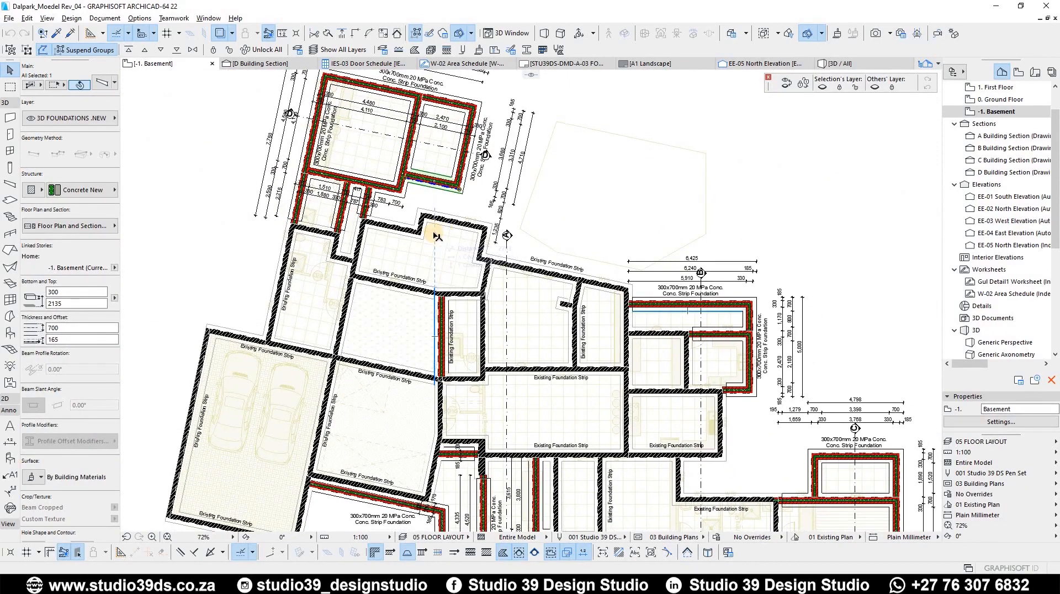
scroll(393, 183, up, 8)
key(Escape)
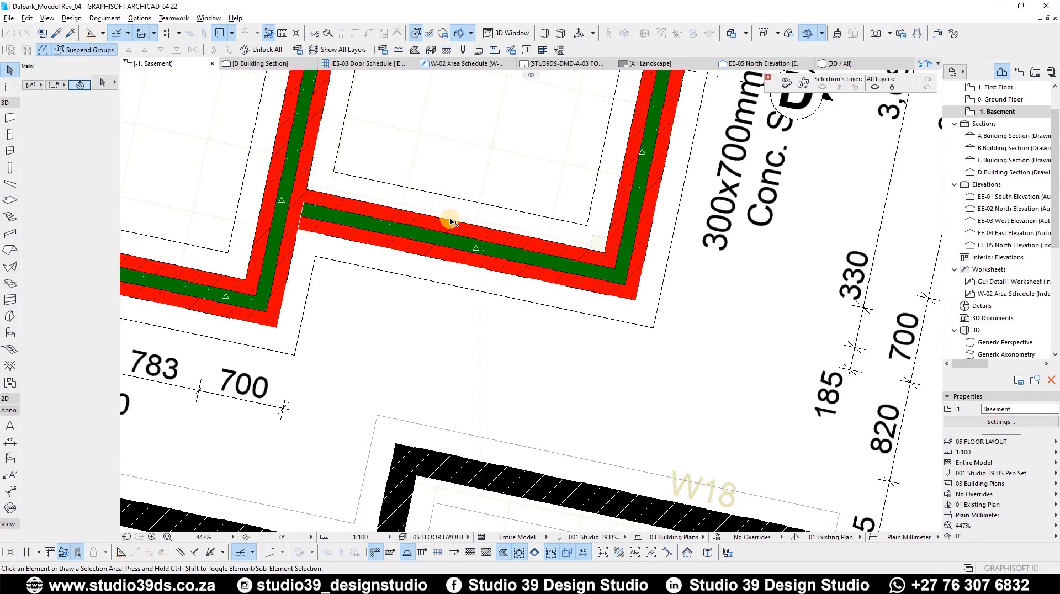
Step: Examine the layers of the new foundation walls and the beams beneath them around the detached room block
mouse_move(449, 221)
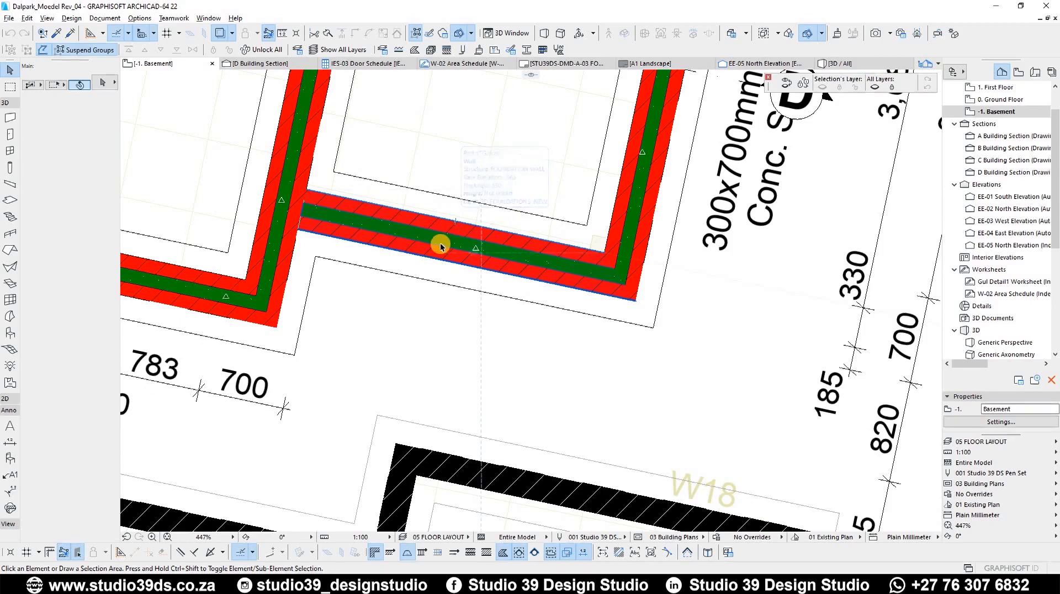
scroll(456, 238, up, 5)
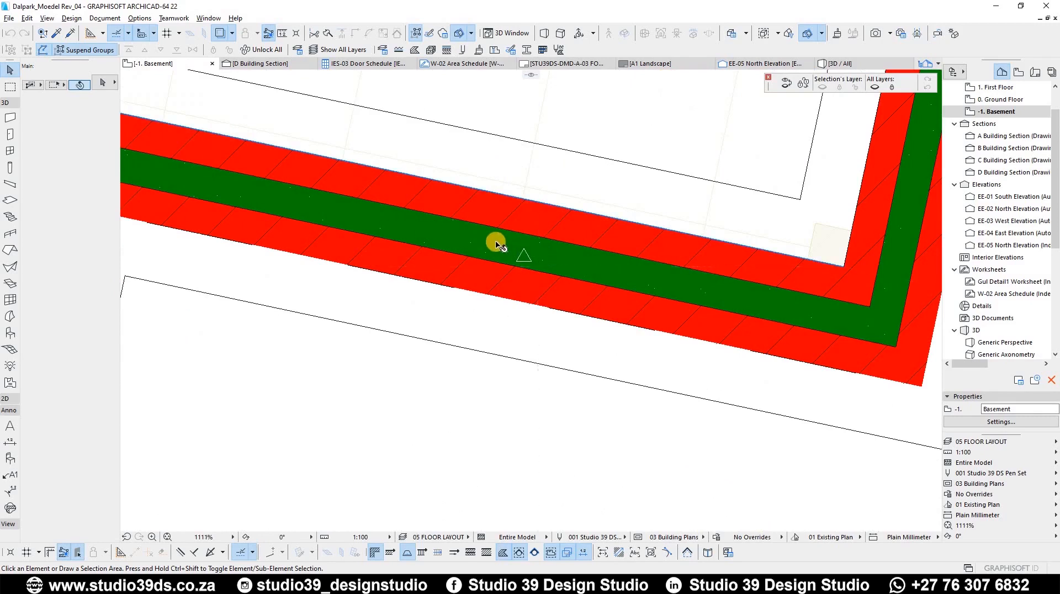
scroll(493, 239, down, 3)
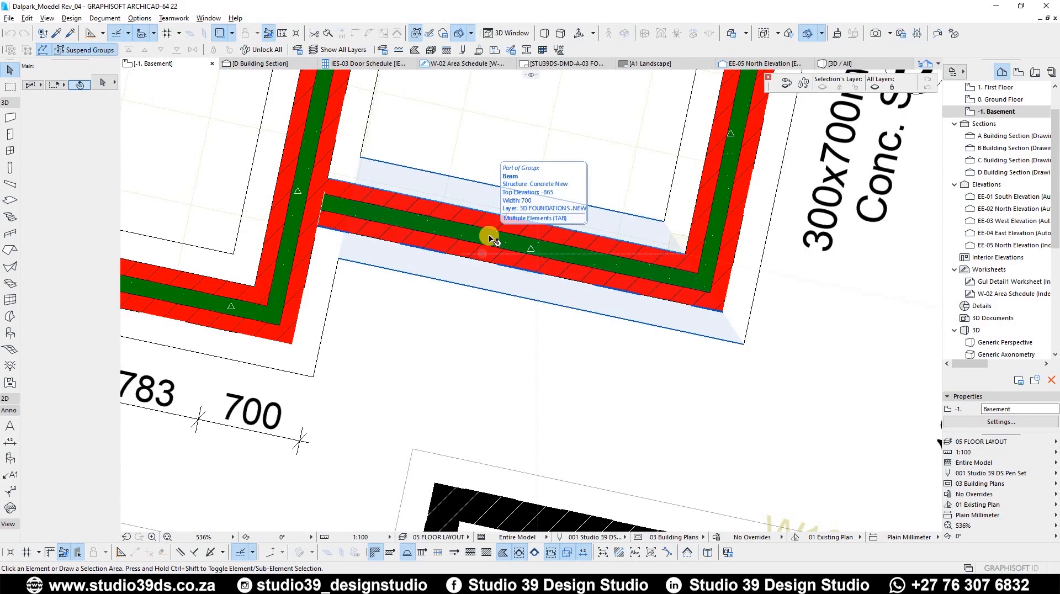
scroll(515, 265, down, 5)
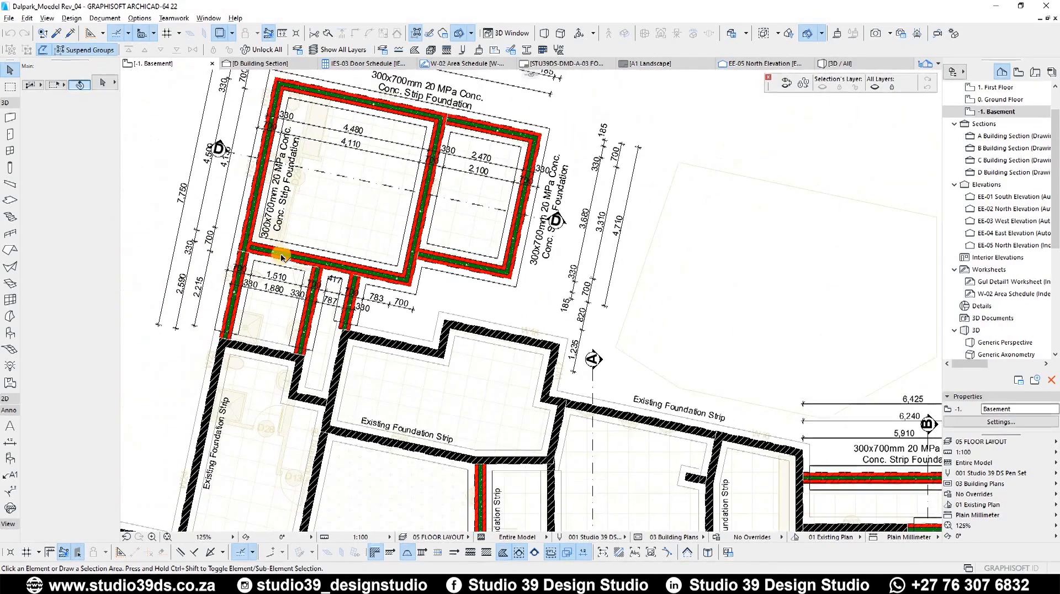
scroll(282, 257, up, 6)
scroll(371, 287, down, 2)
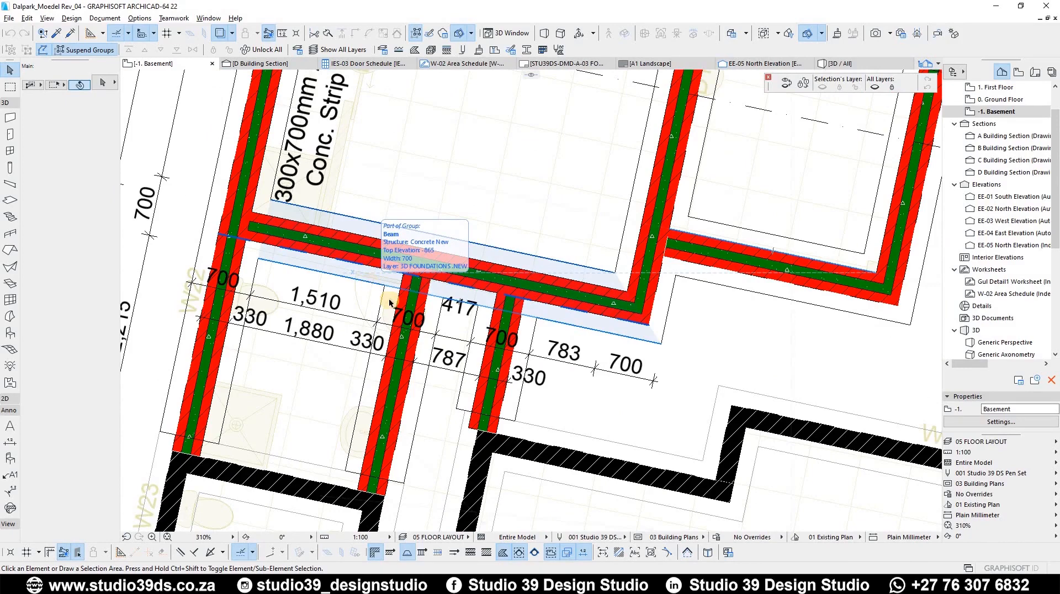
scroll(405, 301, down, 5)
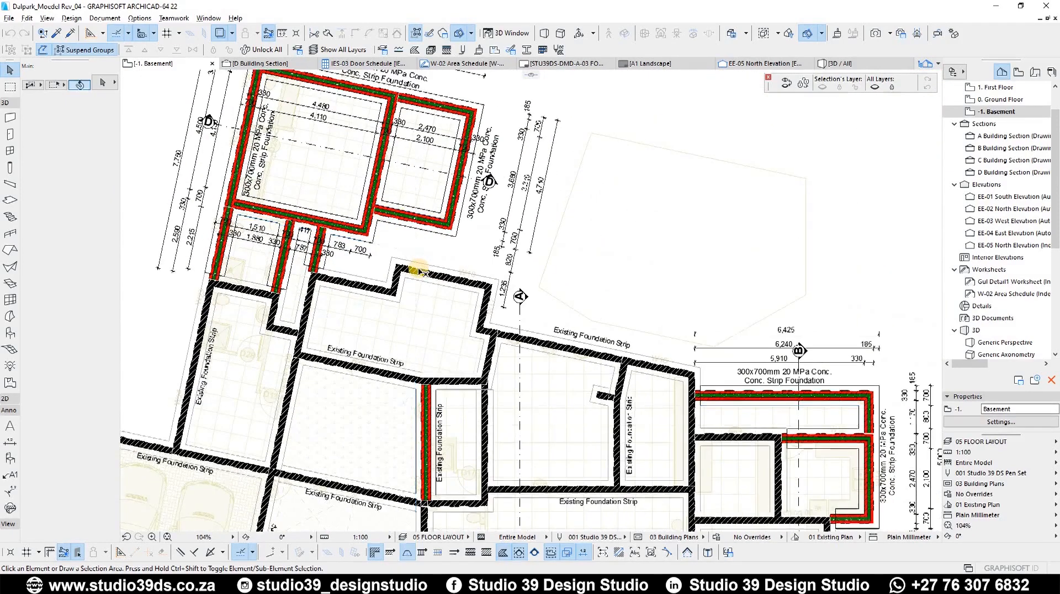
Step: Open the house model's generic perspective in 3D and apply the 05 FLOOR LAYOUT layer combination
scroll(425, 270, down, 3)
key(F3)
middle_drag(355, 325, 629, 273)
shift+middle_drag(353, 246, 324, 336)
click(984, 442)
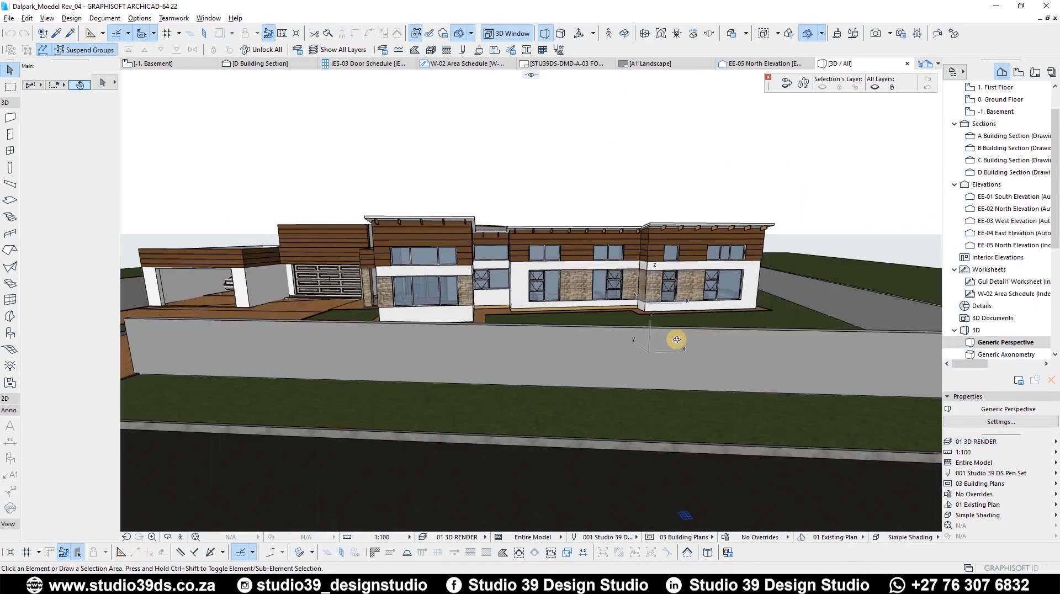
shift+middle_drag(674, 338, 343, 315)
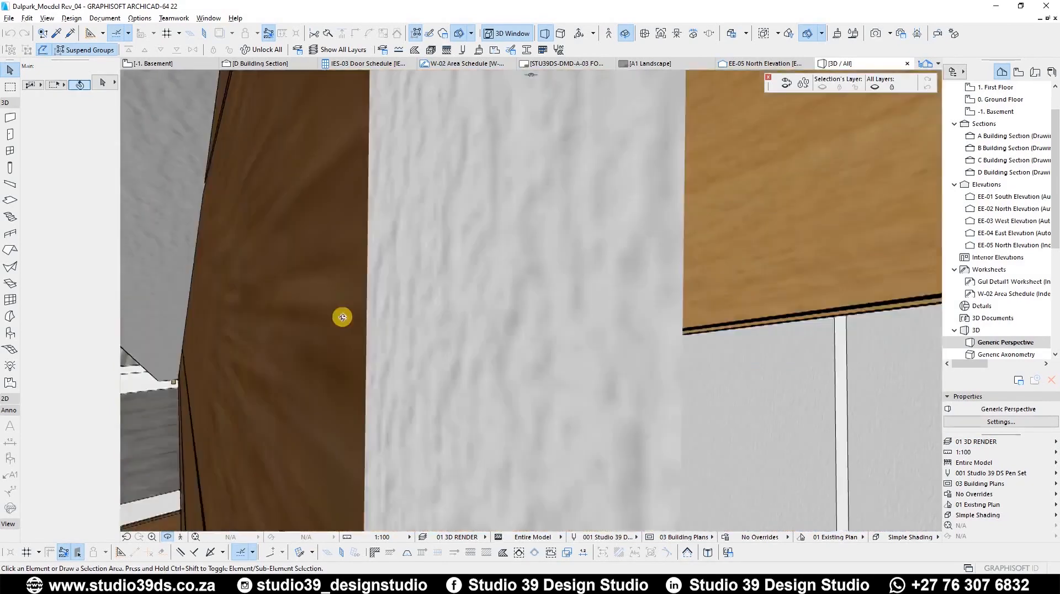
double_click(1002, 342)
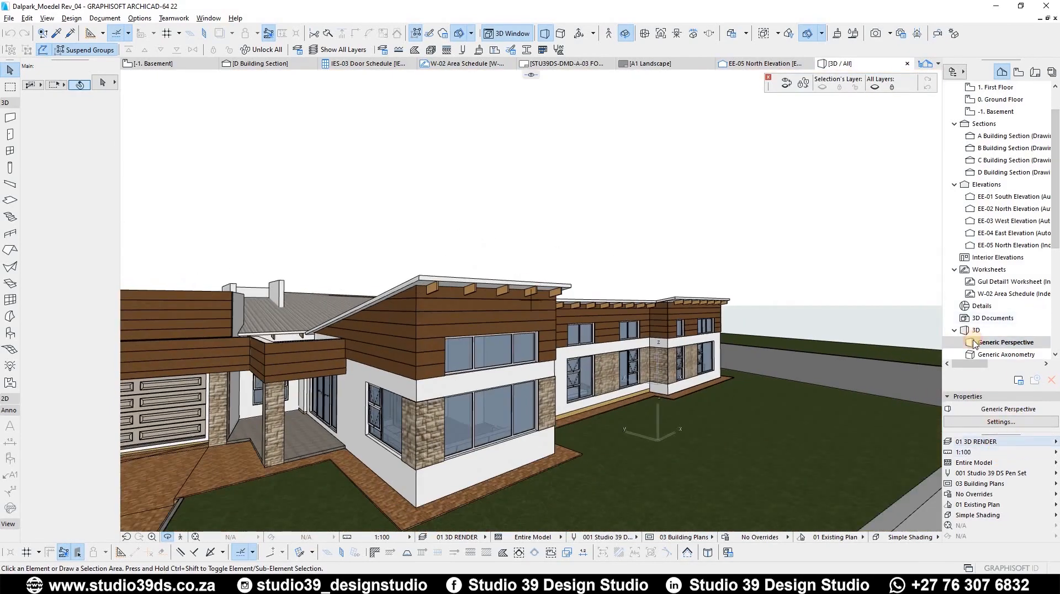
click(999, 441)
click(914, 320)
Step: Examine the foundation walls and strip foundation beams from beneath the house
shift+middle_drag(516, 382, 497, 148)
shift+middle_drag(565, 295, 542, 274)
scroll(542, 275, down, 10)
shift+middle_drag(414, 338, 664, 239)
right_click(602, 288)
click(602, 159)
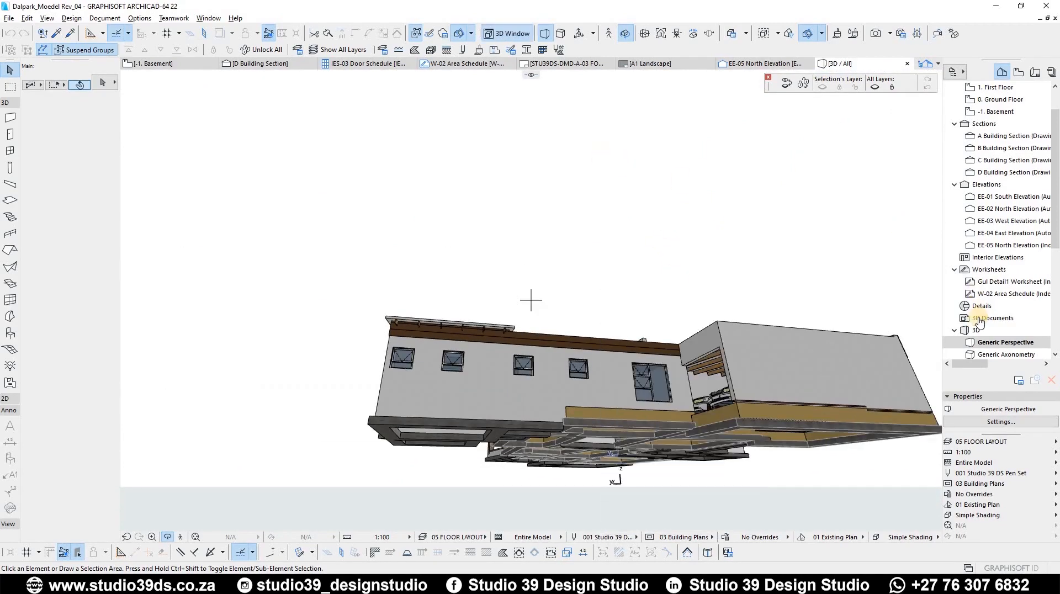
shift+middle_drag(591, 466, 722, 224)
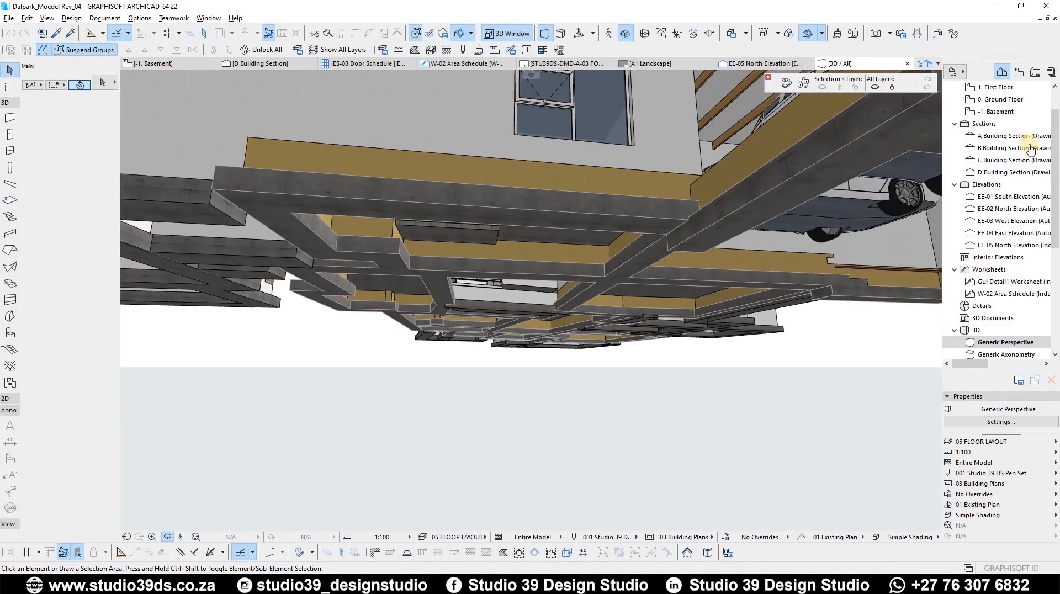
Step: Open building section A and examine the R.C. strip foundations, foundation walls and surface bed below the entrance foyer and lounge
double_click(1018, 137)
scroll(549, 361, up, 5)
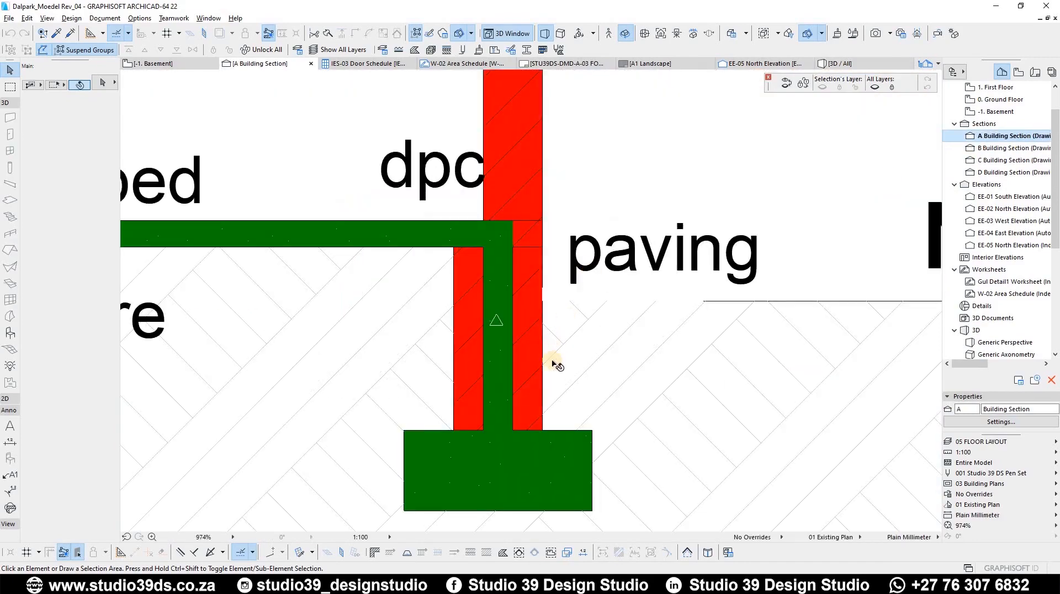
scroll(608, 369, down, 8)
scroll(363, 457, up, 3)
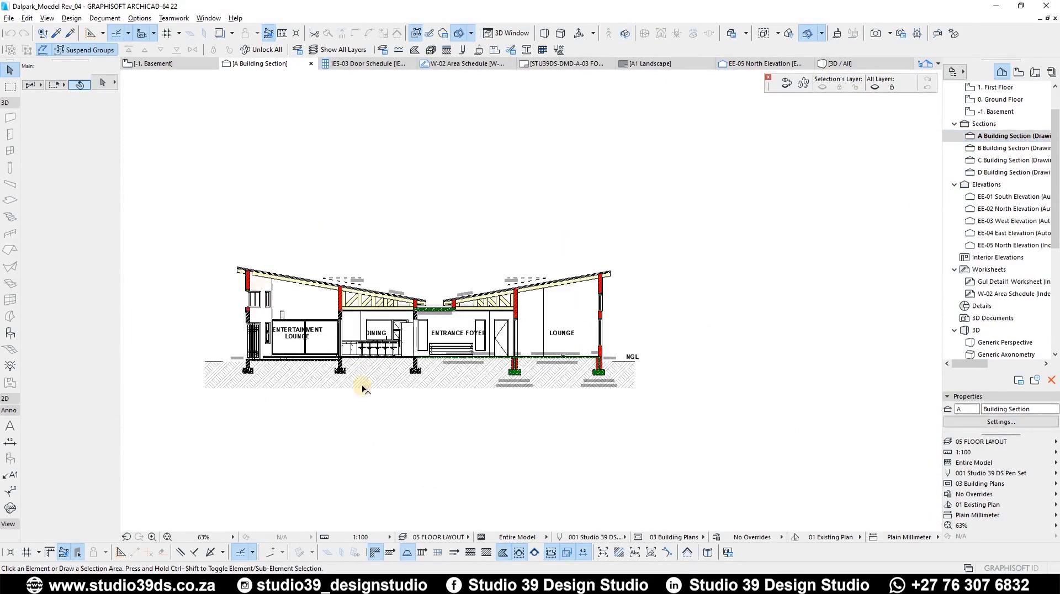
scroll(478, 307, up, 2)
scroll(643, 385, down, 2)
scroll(703, 341, up, 2)
scroll(650, 267, up, 5)
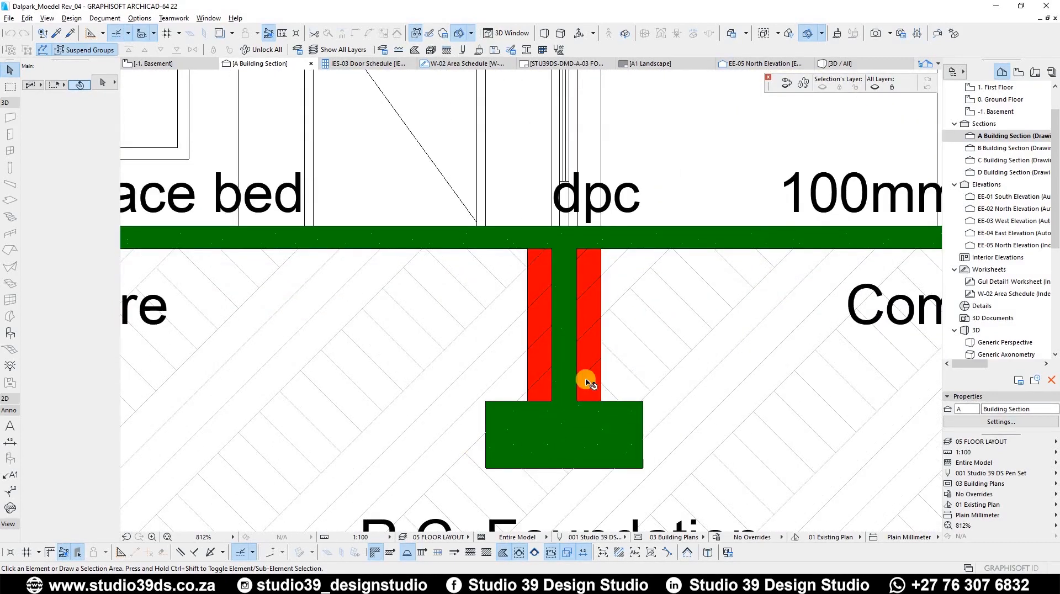
scroll(480, 361, down, 1)
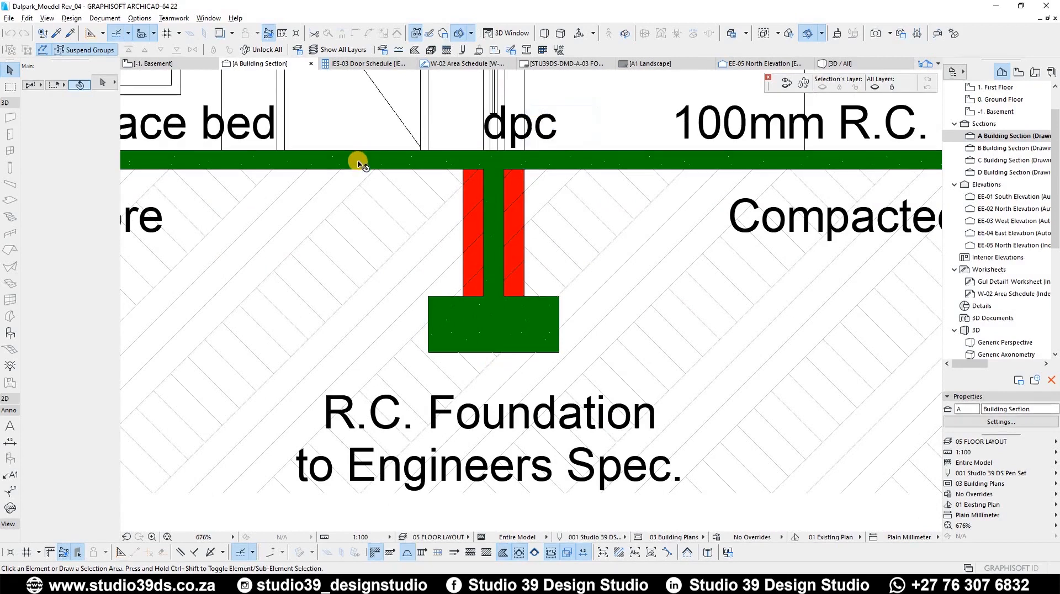
scroll(556, 239, down, 5)
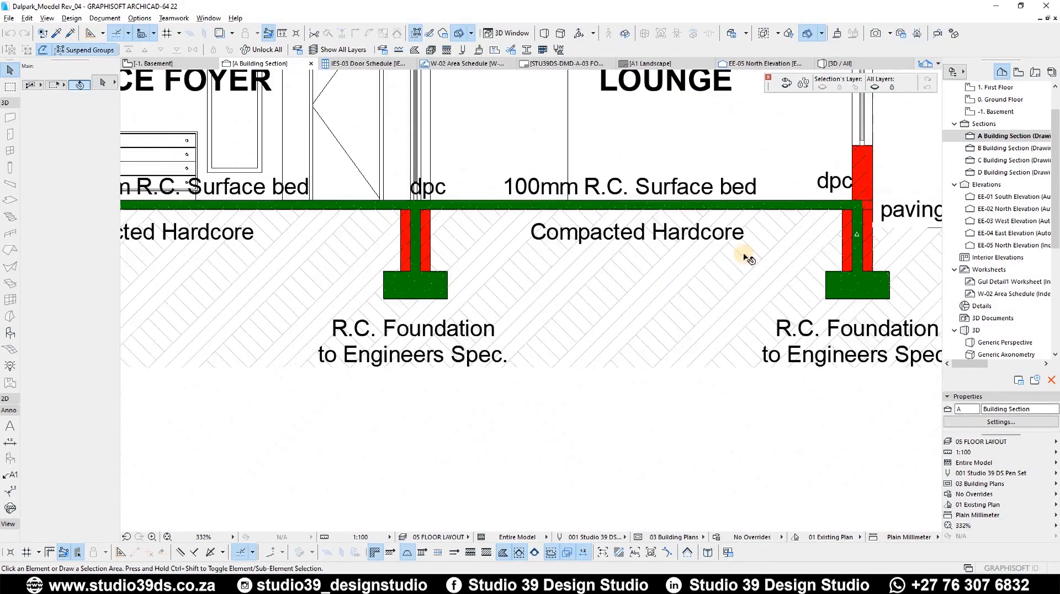
scroll(670, 201, up, 2)
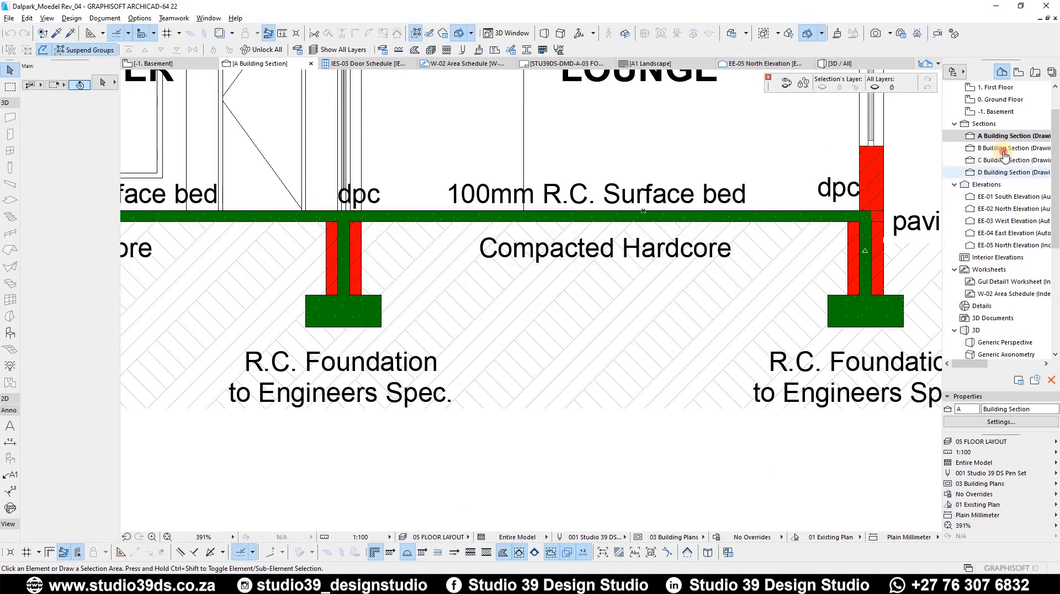
Step: Open building section B to examine the foundations below the verandah and scullery, then close the example project
double_click(983, 148)
scroll(513, 290, down, 6)
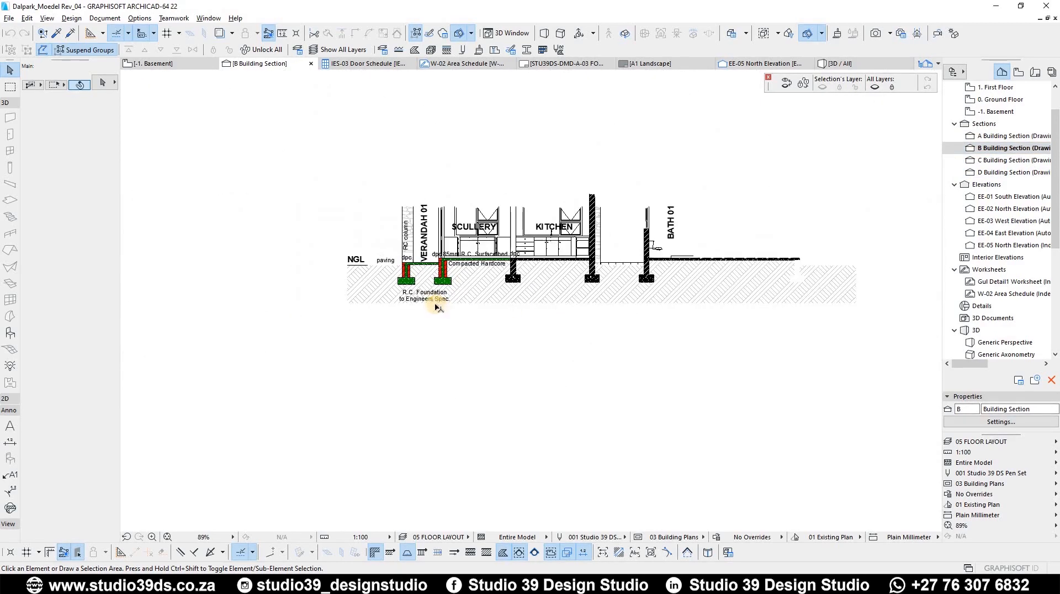
click(1044, 5)
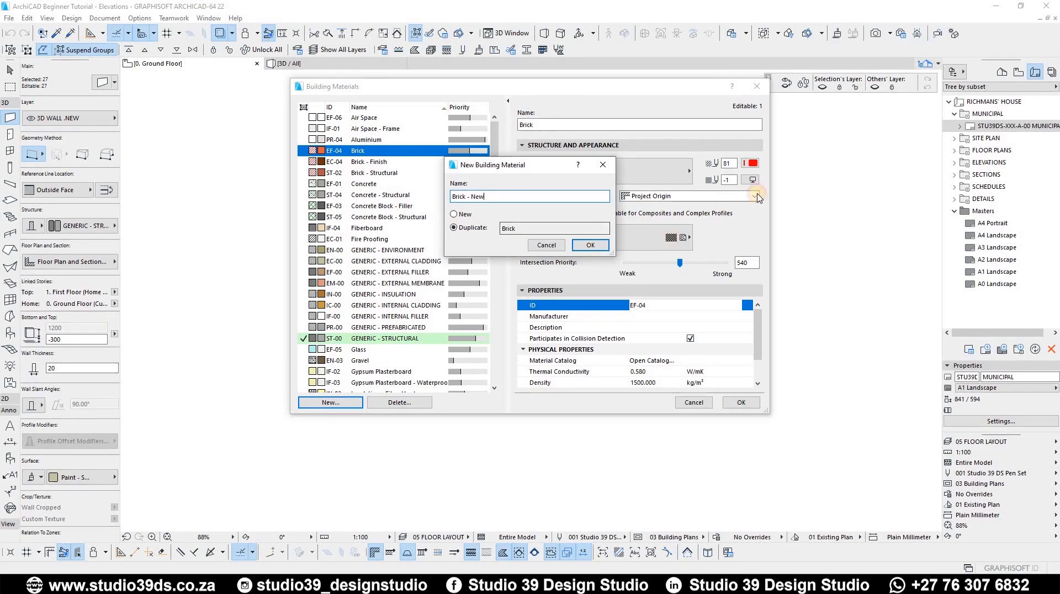
Step: Duplicate the Brick building material as Brick - New with cut fill foreground pen 8 and background pen 81
click(604, 249)
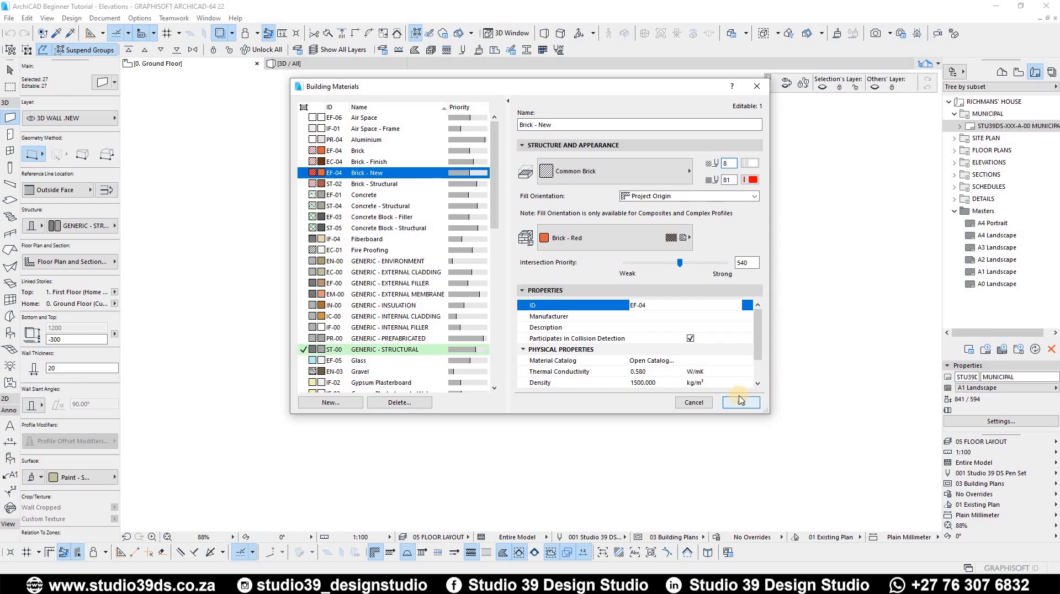
click(741, 401)
Step: Duplicate the Concrete building material as Concrete - New with cut fill foreground pen 8 and background pen 84
click(431, 51)
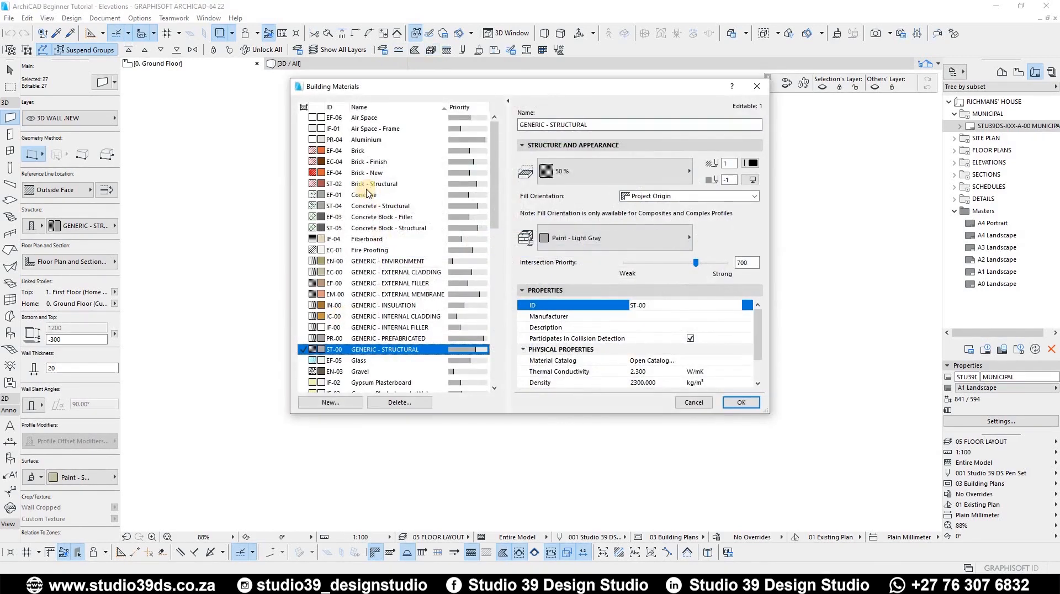
click(363, 195)
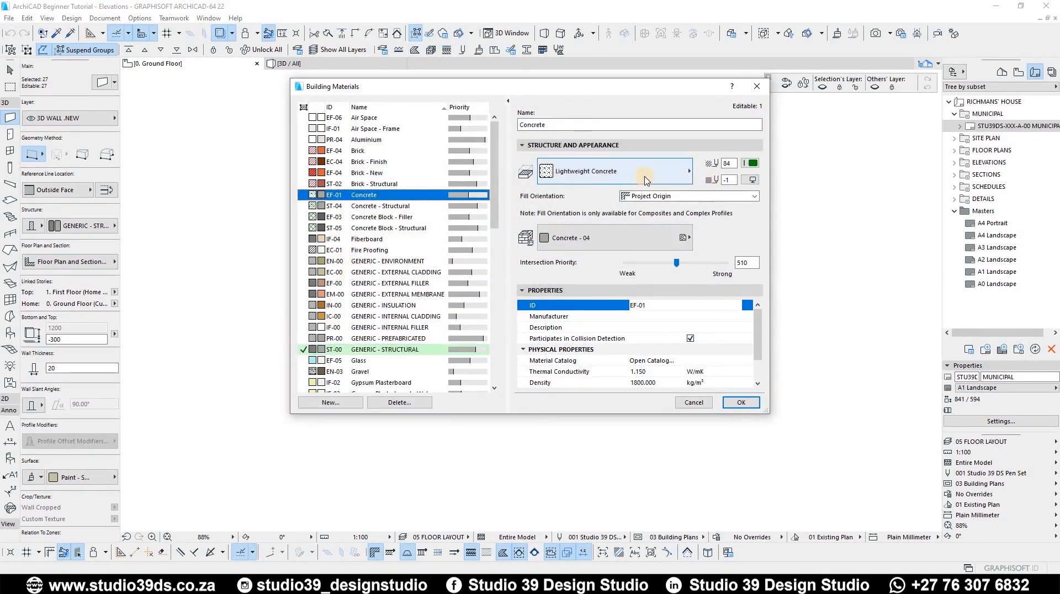
click(330, 402)
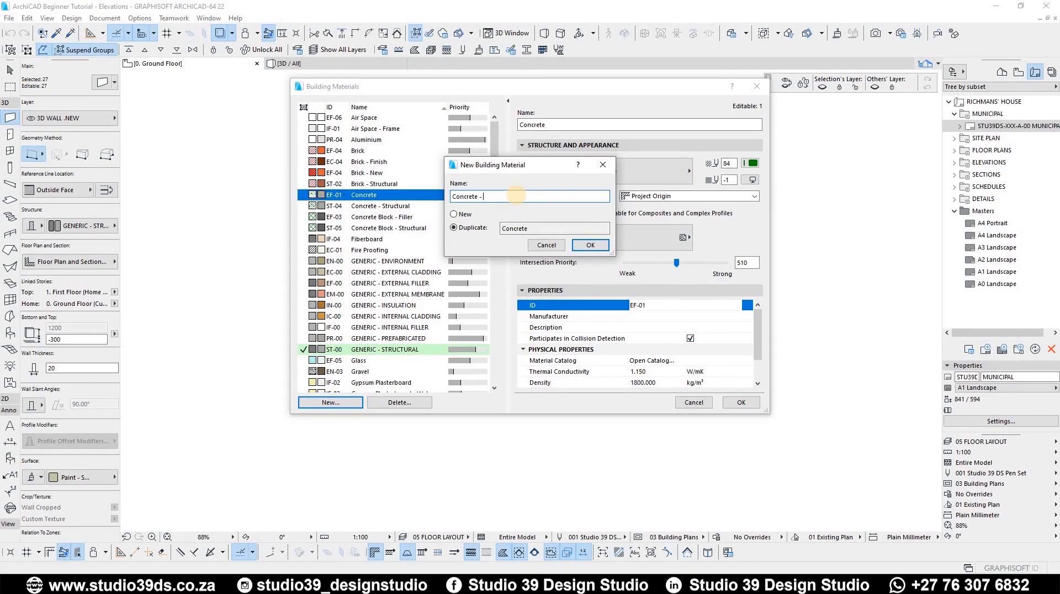
click(590, 245)
double_click(729, 179)
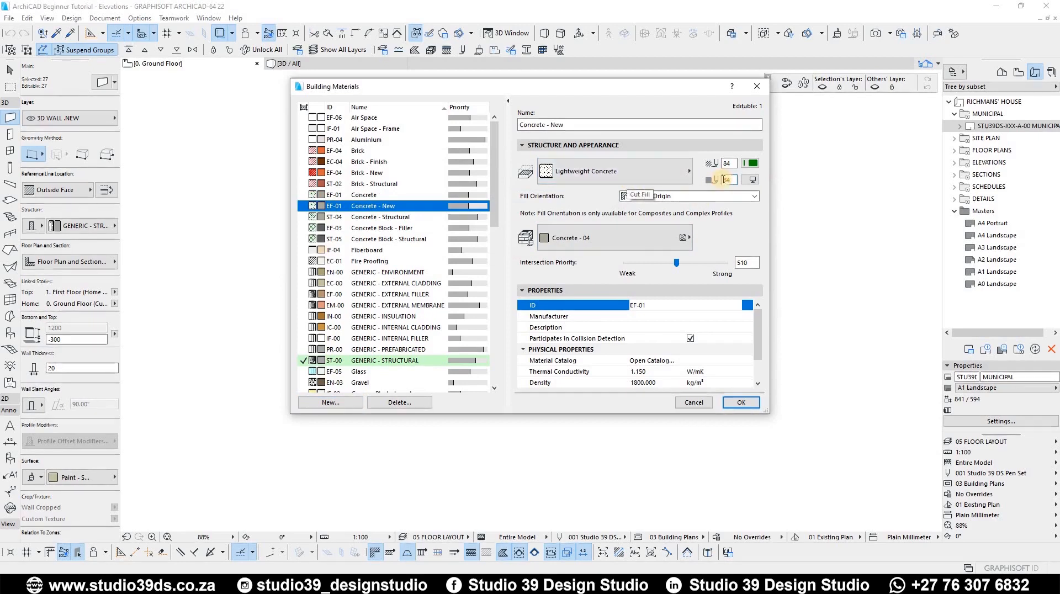
double_click(734, 165)
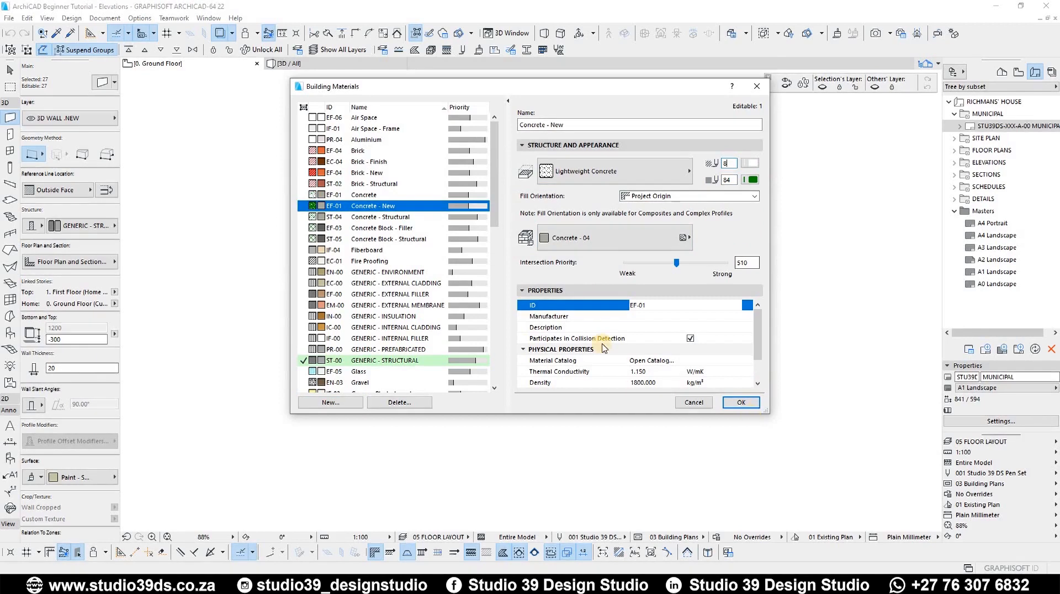
click(741, 402)
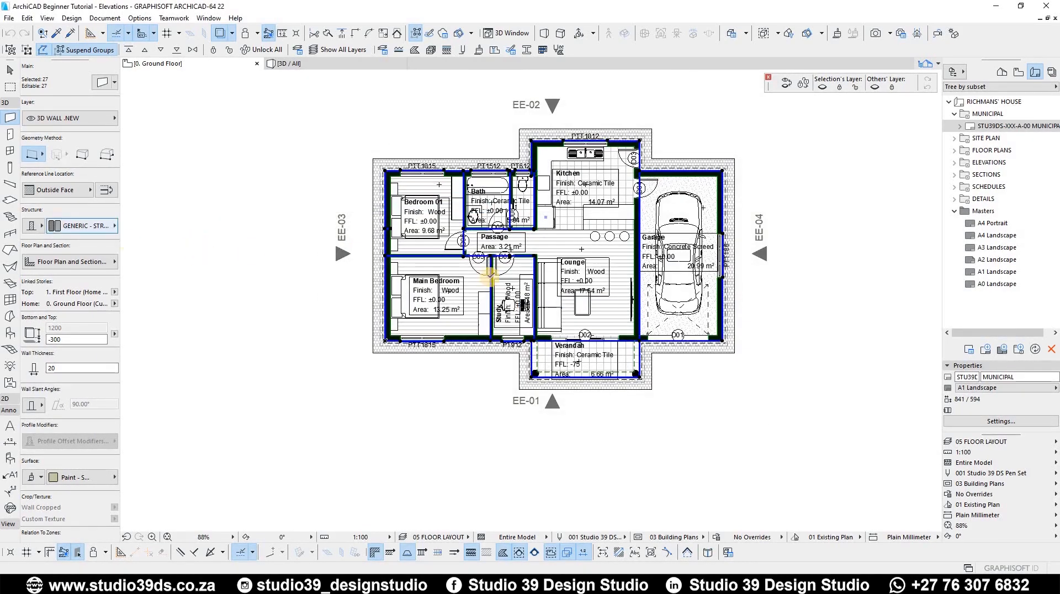
Step: Assign the Brick - New building material to the selected walls and let their cut fills use the material's own pens
scroll(446, 228, up, 5)
click(82, 225)
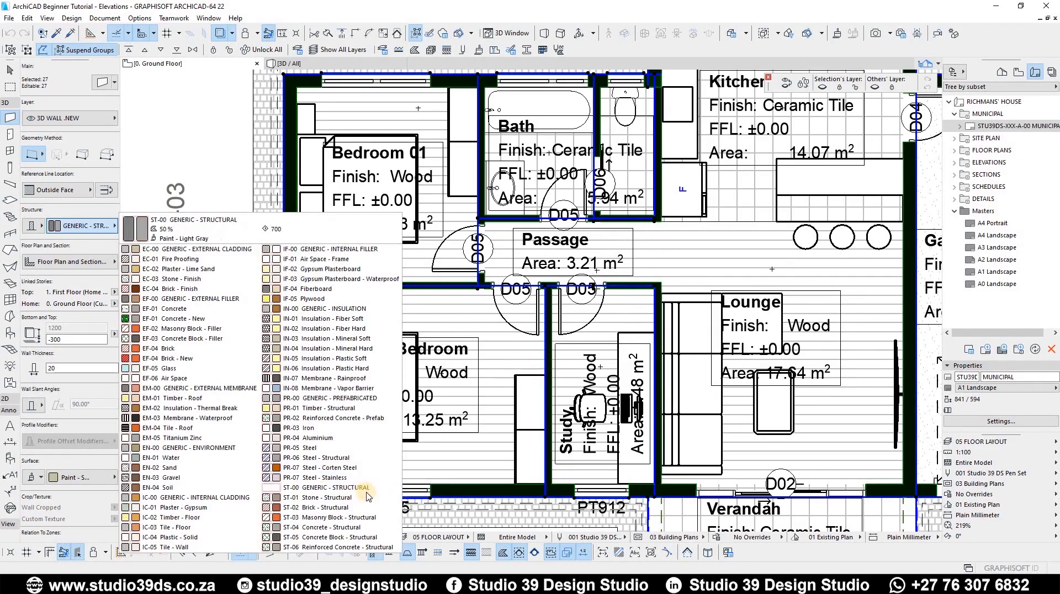
click(185, 359)
scroll(360, 284, down, 1)
click(70, 262)
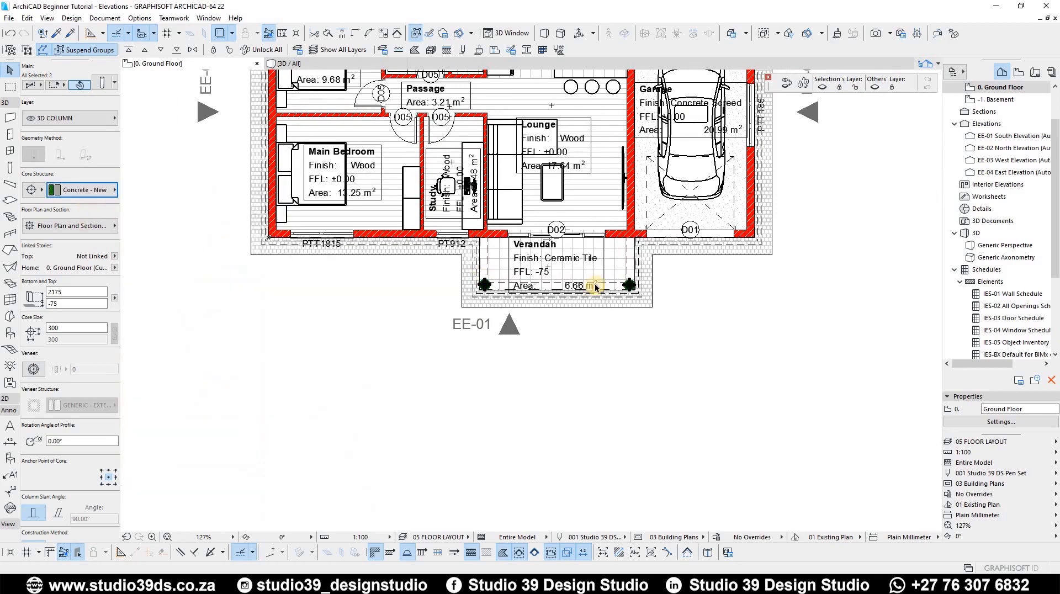
Step: Set Override Cut Fill Pens to None for the two selected verandah columns, then deselect them
scroll(545, 278, up, 2)
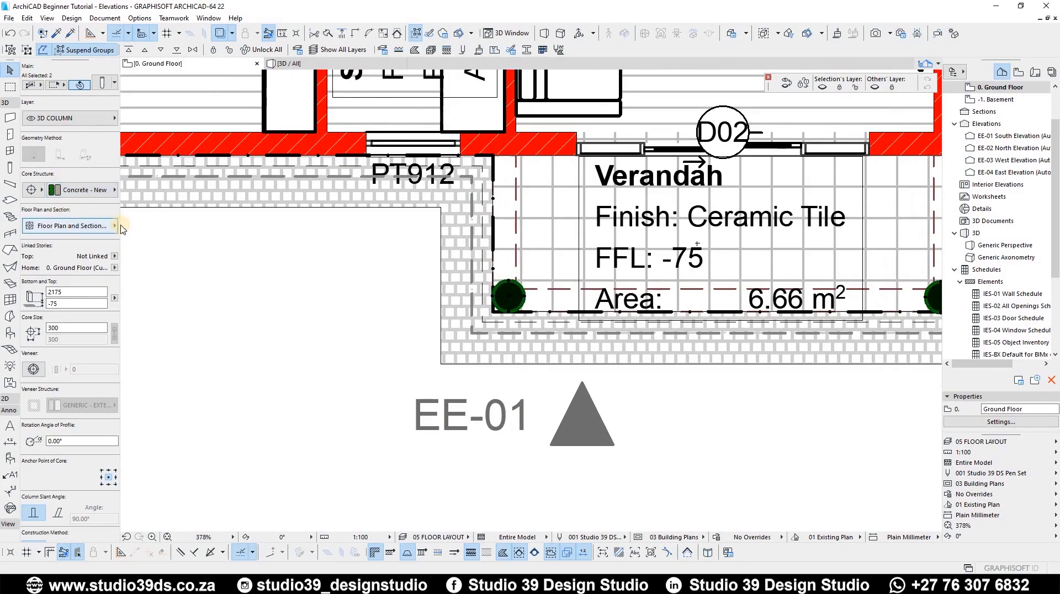
click(70, 225)
click(352, 303)
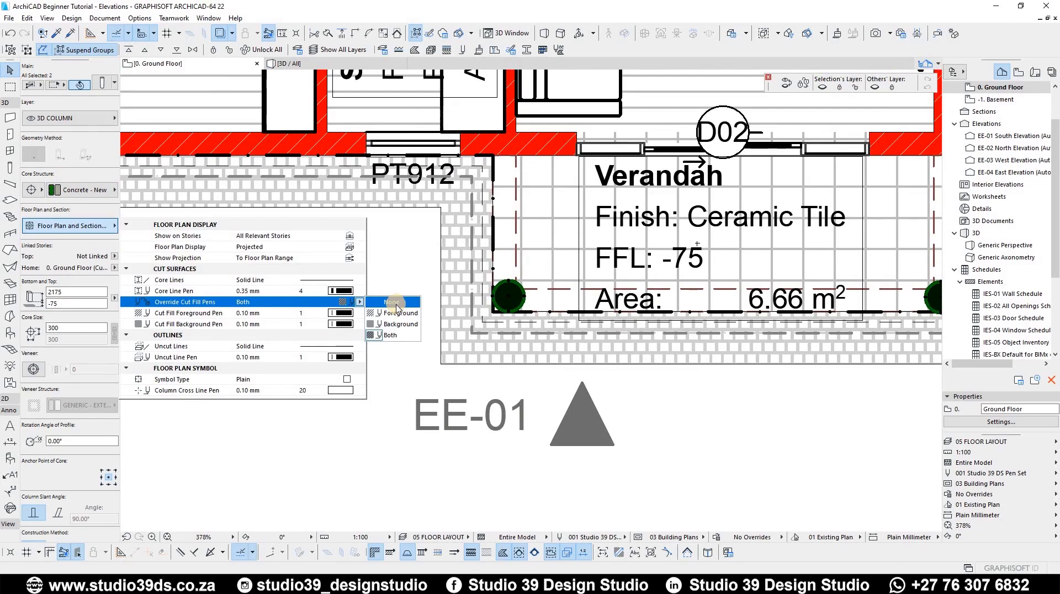
click(393, 302)
scroll(273, 368, down, 6)
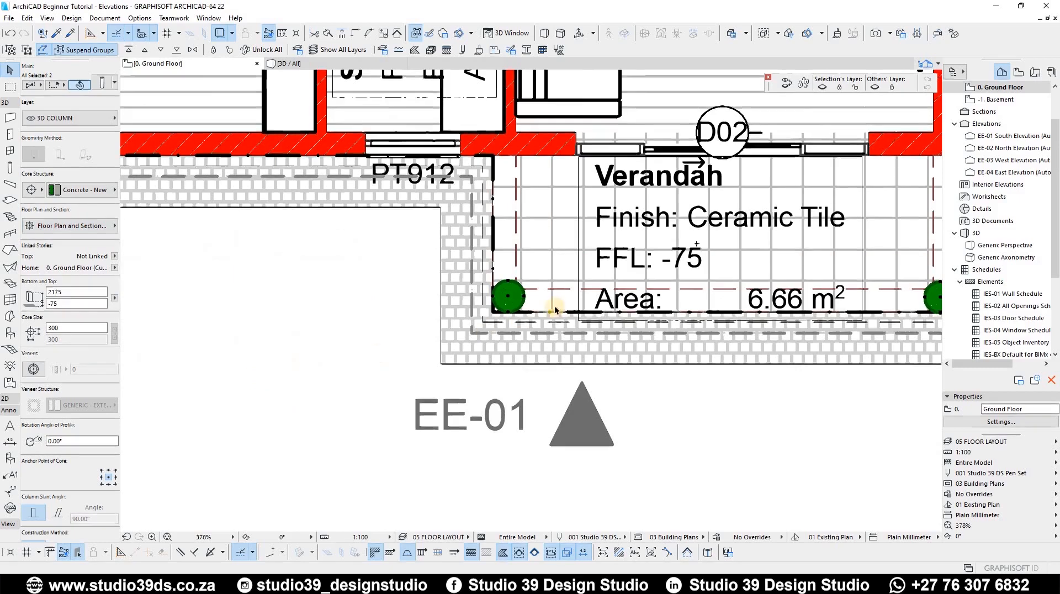
click(638, 287)
Step: Select the kitchen and bath, living area, garage and verandah floor slabs and set their thickness to 100 mm
scroll(639, 288, up, 2)
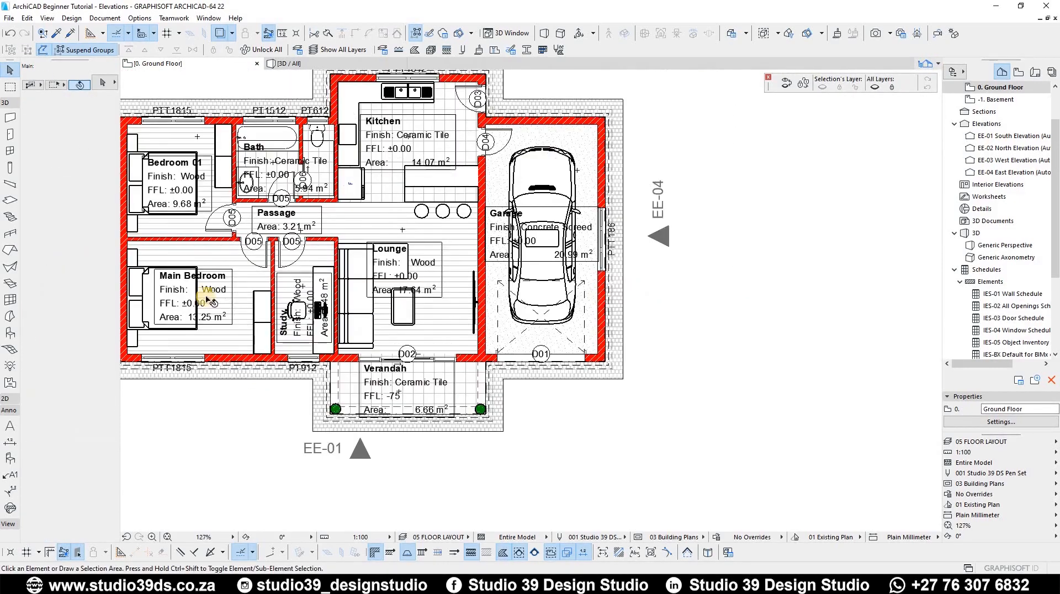
click(428, 123)
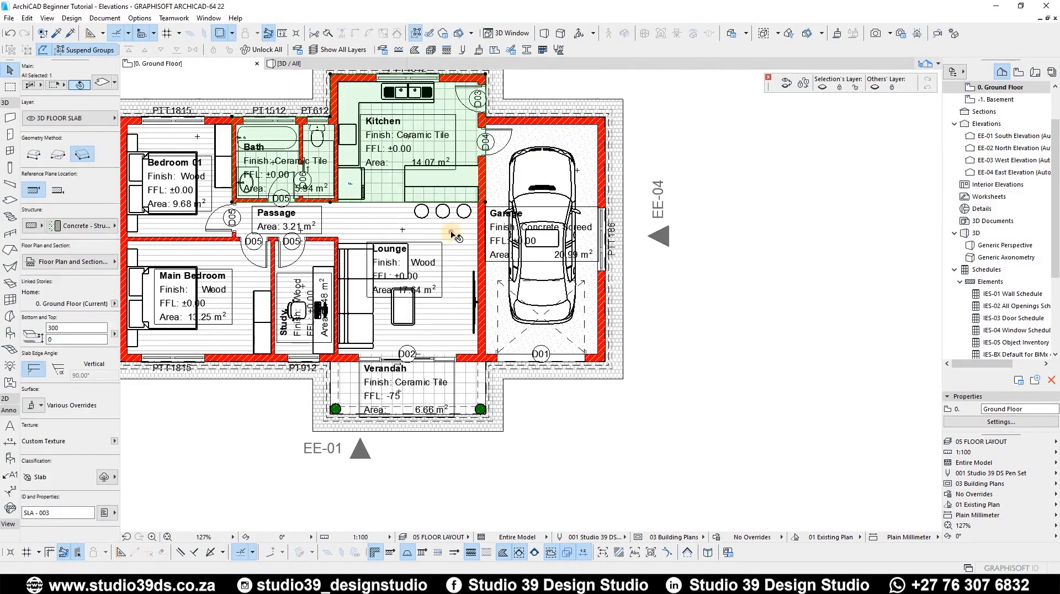
shift+click(536, 190)
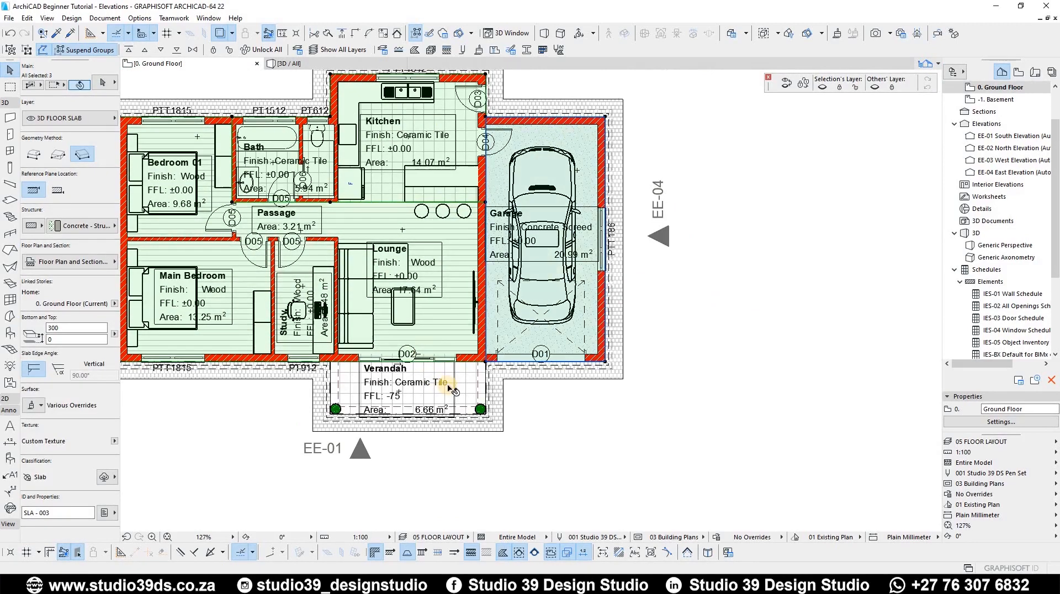
shift+click(448, 399)
click(66, 328)
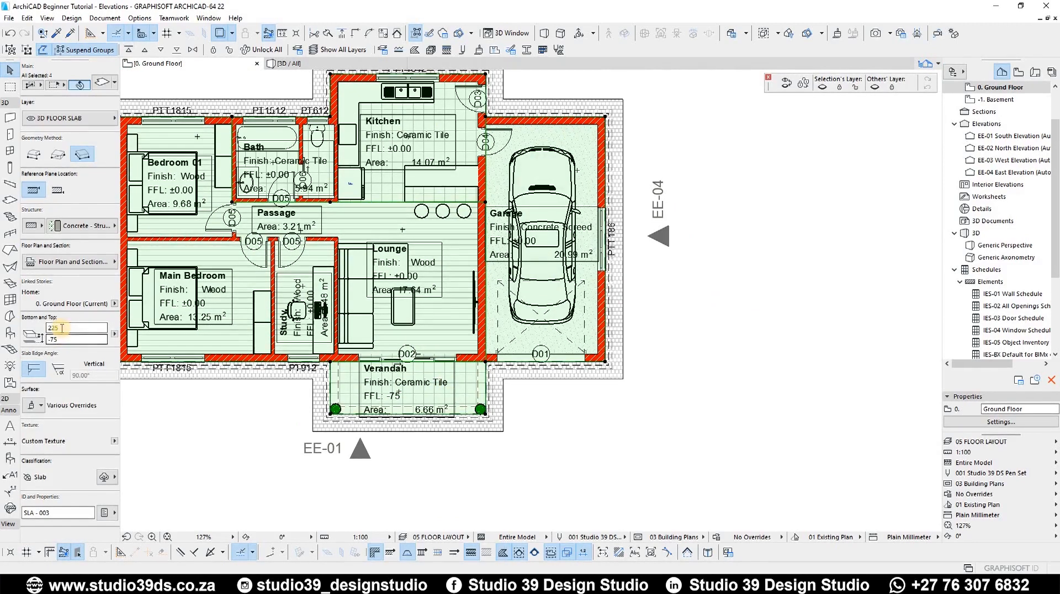
text(00)
key(Return)
click(710, 279)
text(1)
Step: Select the paving slab around the house, set its thickness to 50 mm and deselect it
scroll(708, 270, down, 3)
scroll(566, 233, up, 1)
click(599, 123)
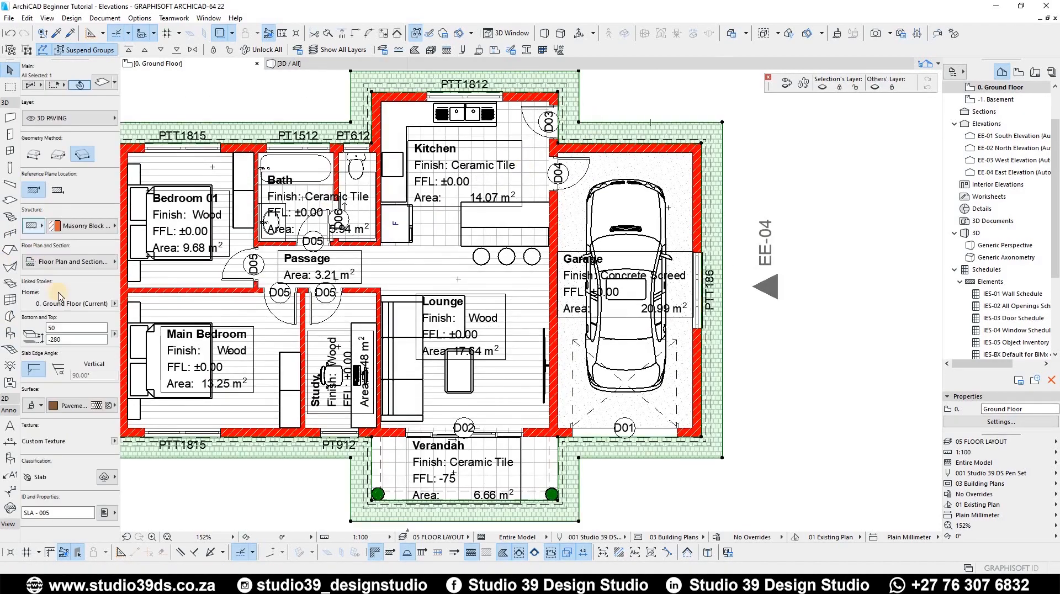
double_click(68, 327)
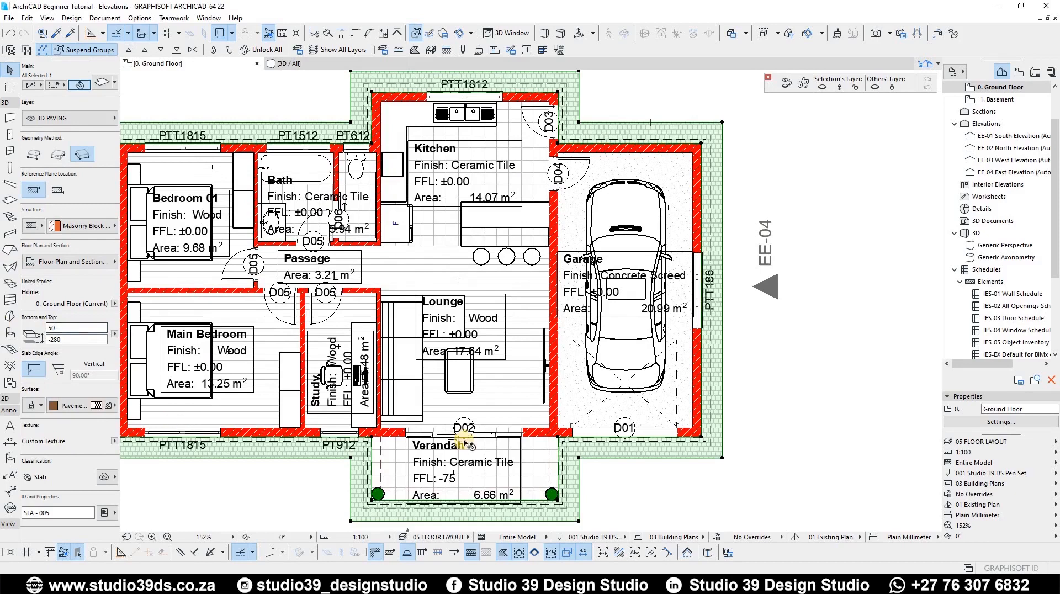
click(727, 284)
Step: Open the tutorial house in the 3D window and examine its exterior
scroll(724, 283, down, 5)
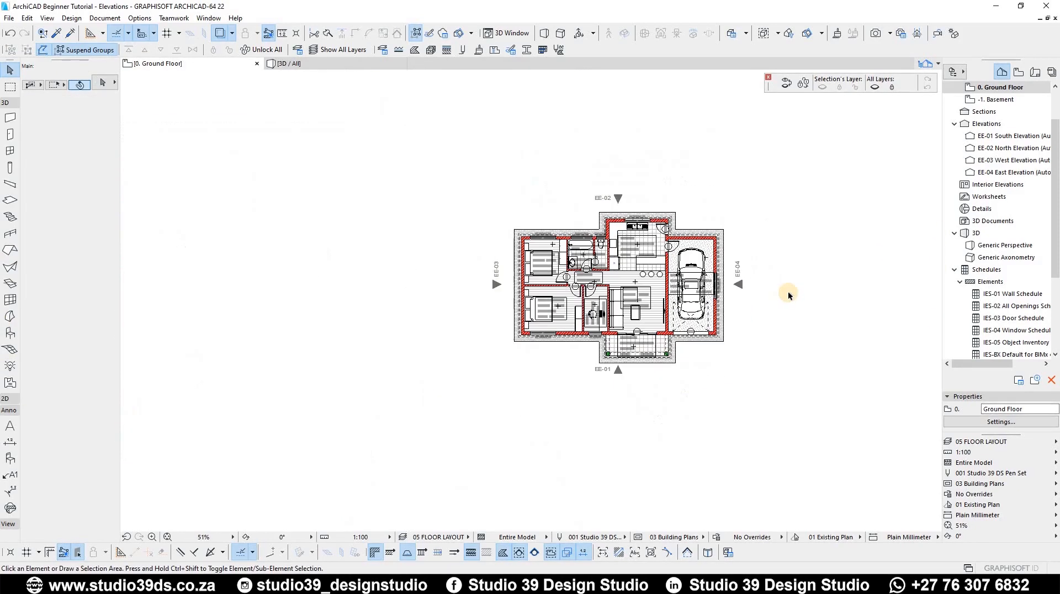
key(F3)
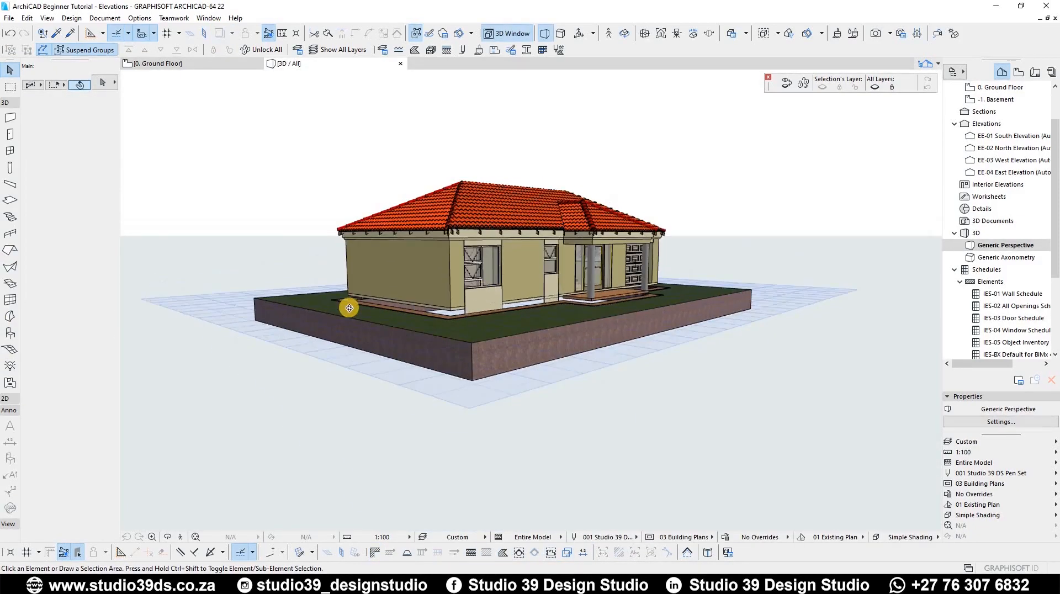
shift+middle_drag(349, 307, 490, 298)
Step: Switch to the floor plan and go down to the Basement story
key(F2)
key(ctrl+Down)
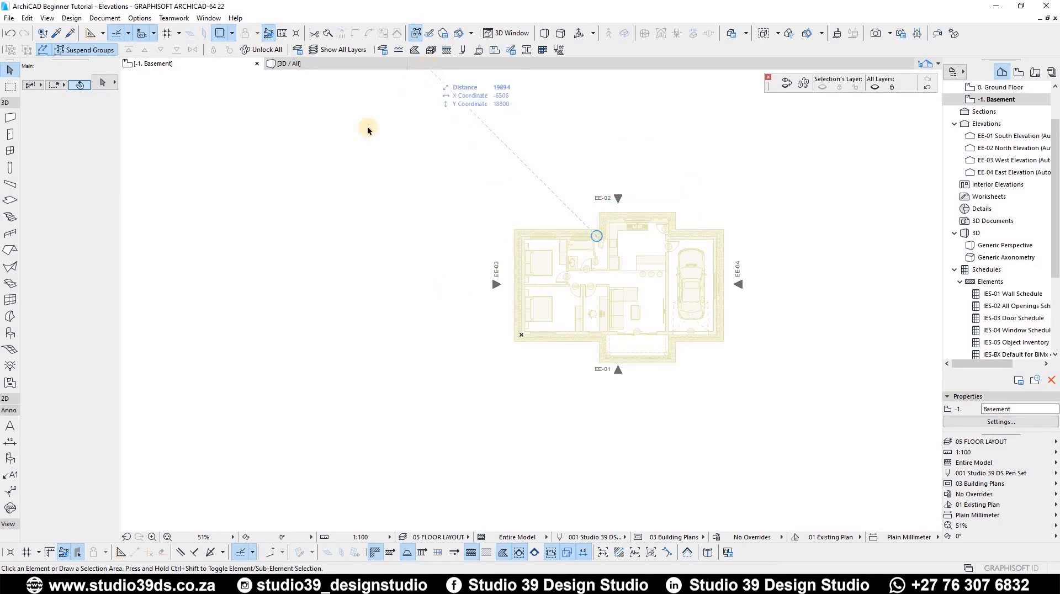
click(10, 119)
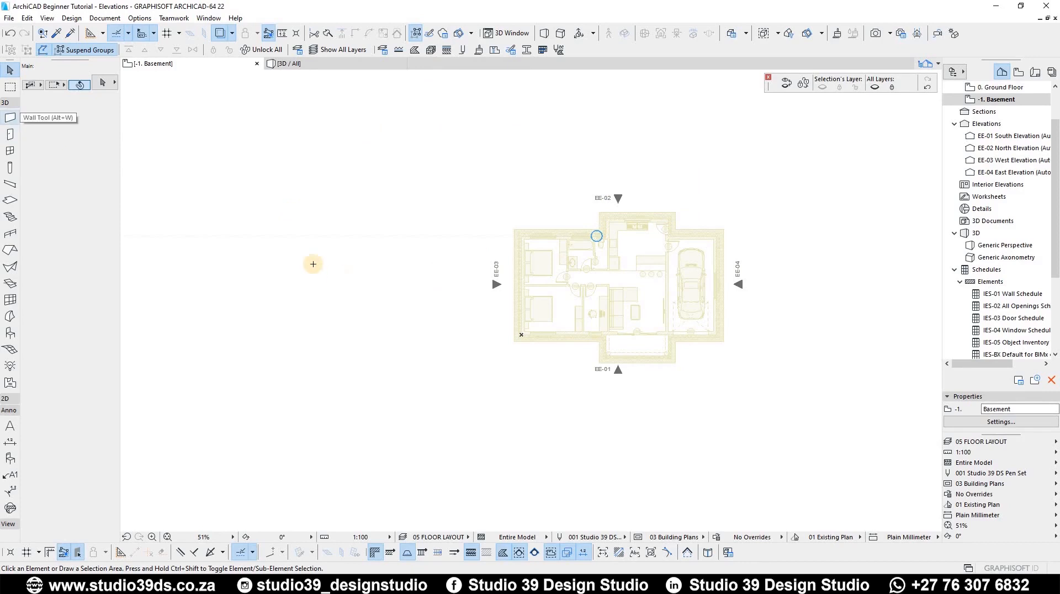
click(407, 255)
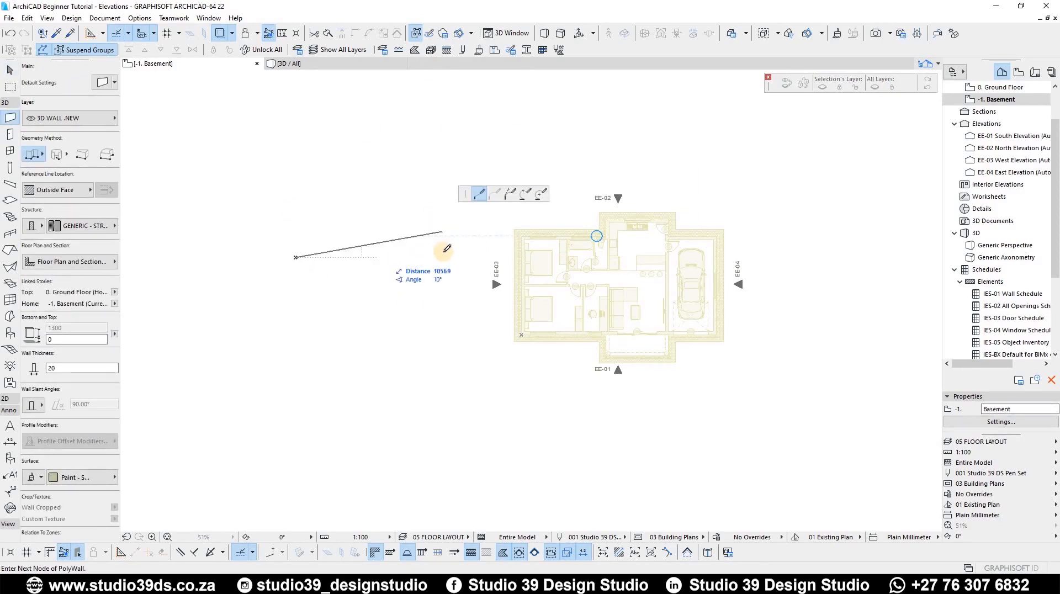
click(77, 225)
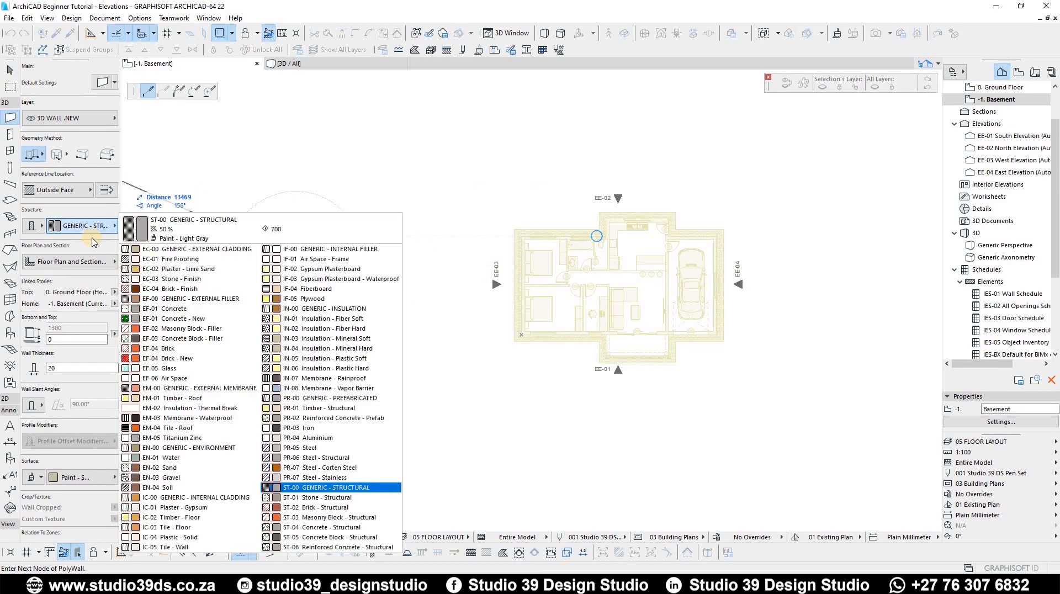
click(389, 172)
key(Escape)
key(Escape)
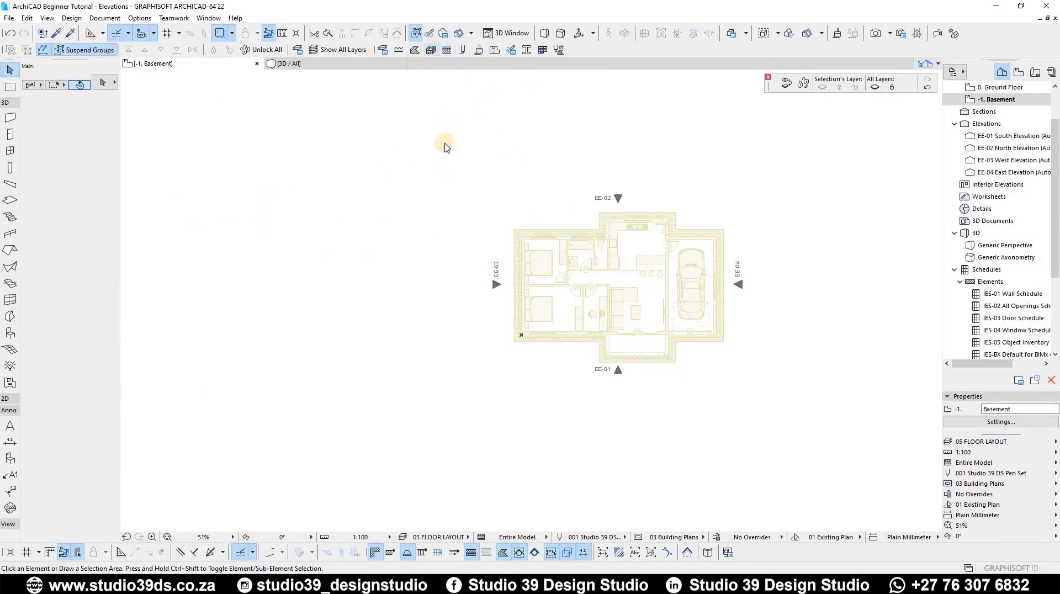
Step: Open the composite definitions and create a new composite structure named Foundation Brcks
click(447, 51)
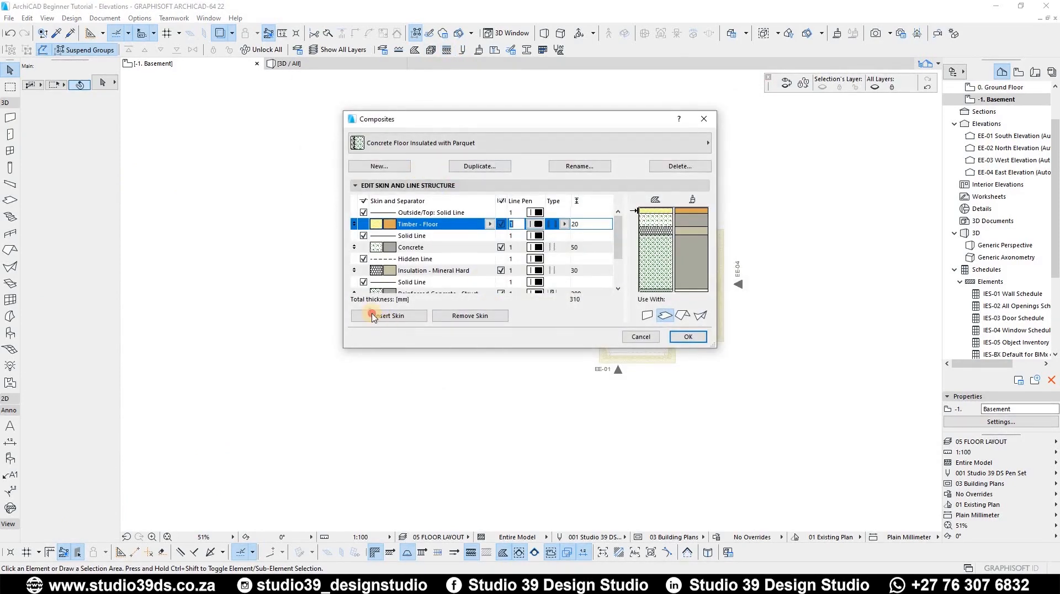
click(373, 315)
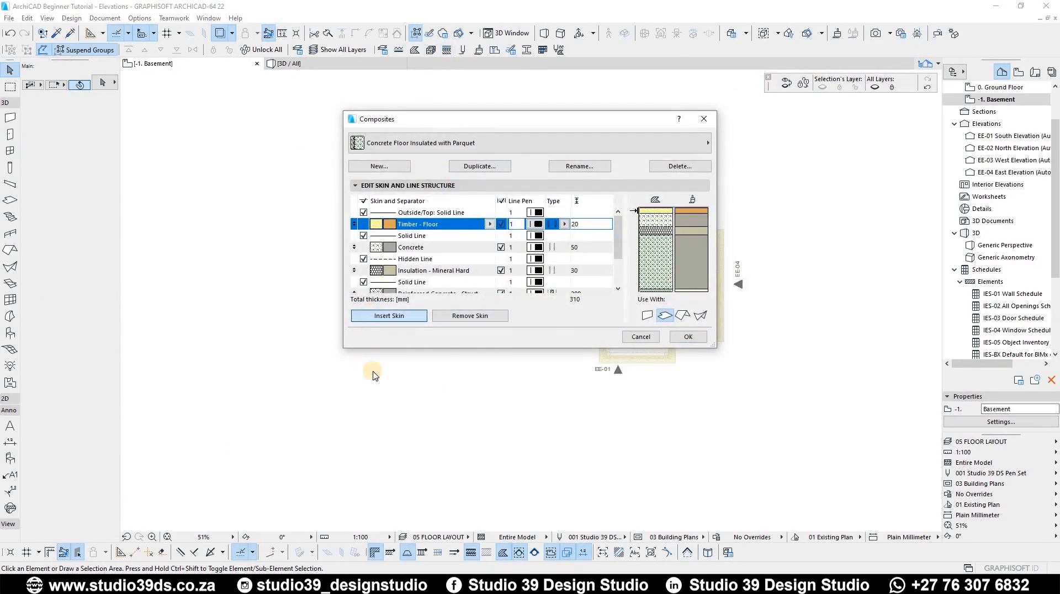
click(395, 166)
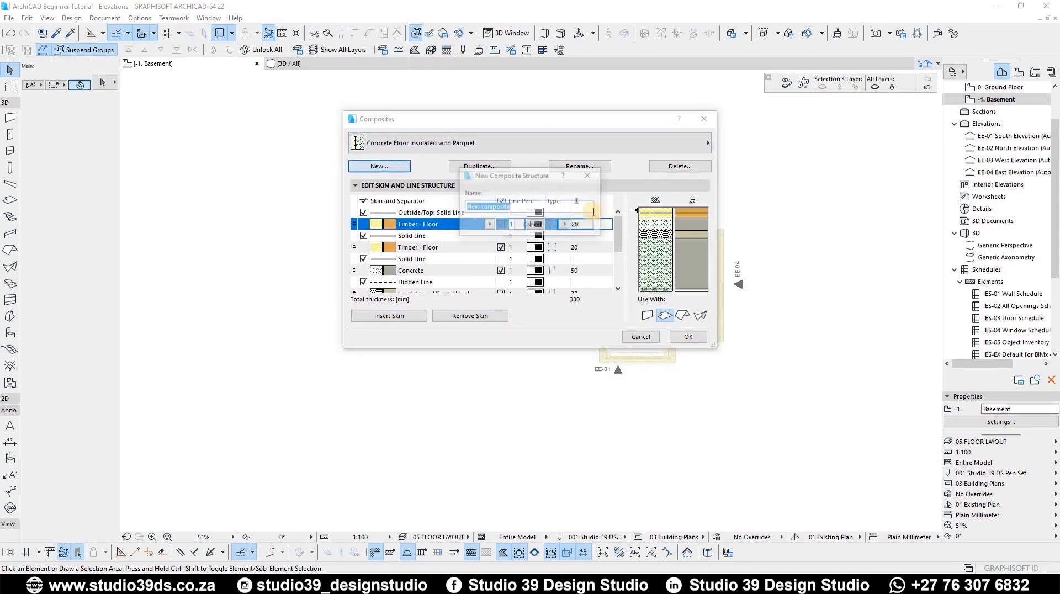
click(523, 208)
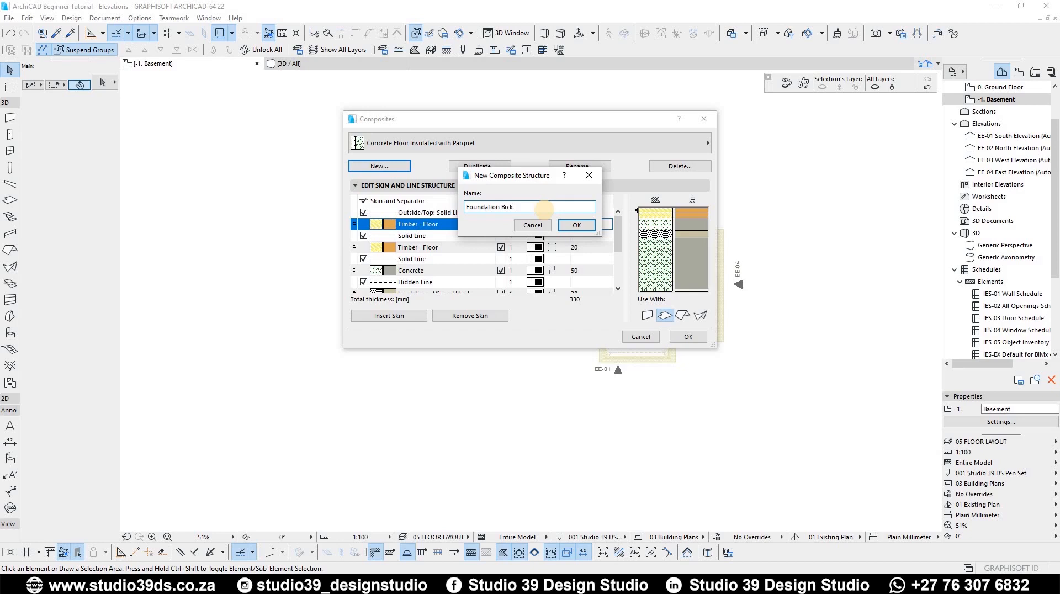
click(584, 230)
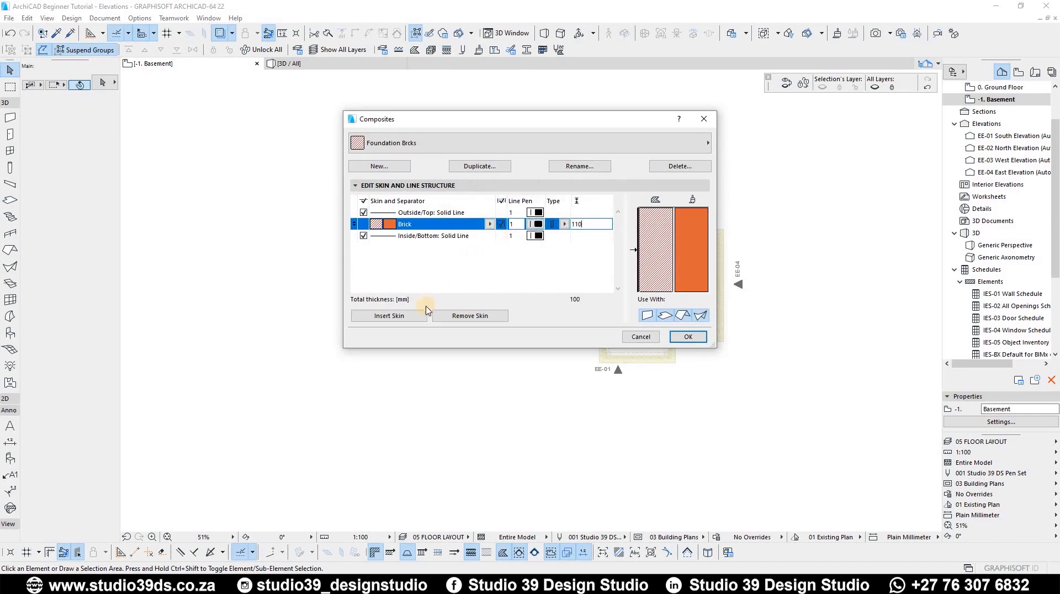
Step: Give the Foundation Brcks composite three Brick skins, each 110 mm thick
click(397, 316)
click(389, 315)
click(389, 315)
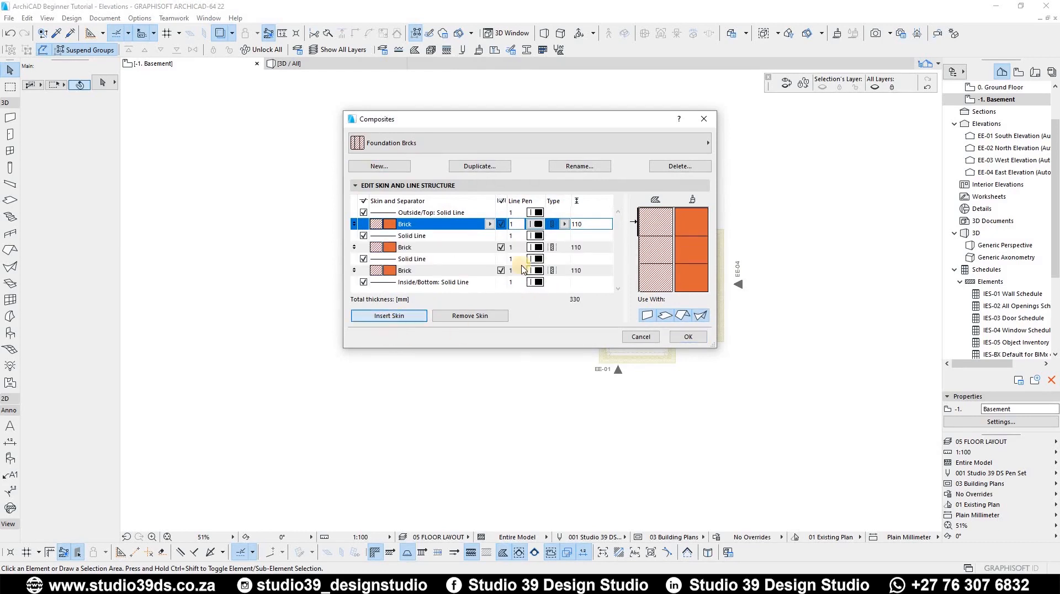
Step: Set the composite's middle skin to Concrete - New and both outer skins to Brick - New
click(520, 248)
click(492, 248)
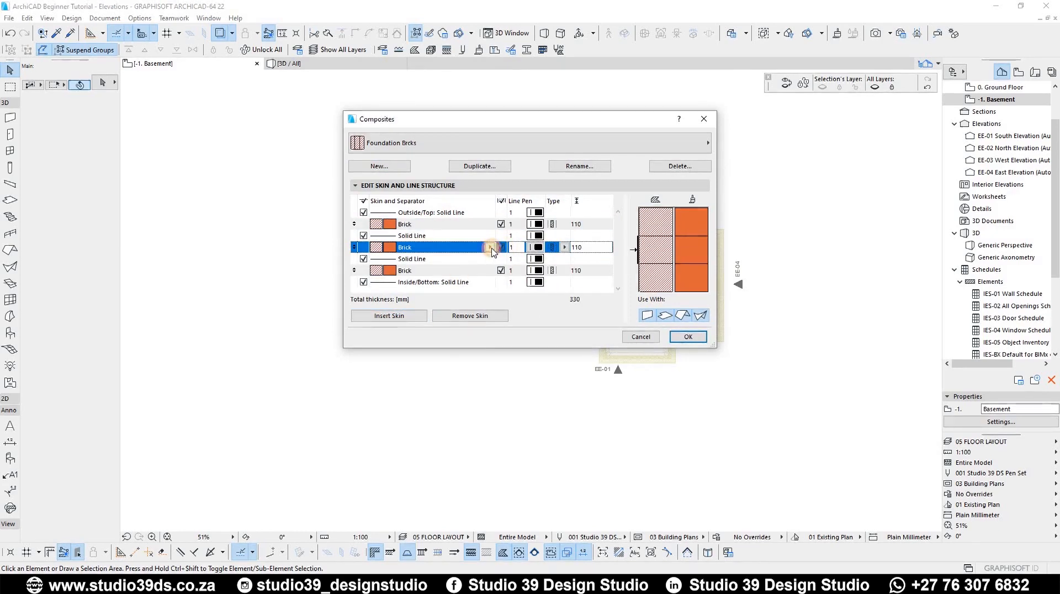
click(536, 320)
click(475, 224)
click(490, 224)
click(545, 358)
click(475, 271)
click(490, 271)
click(544, 358)
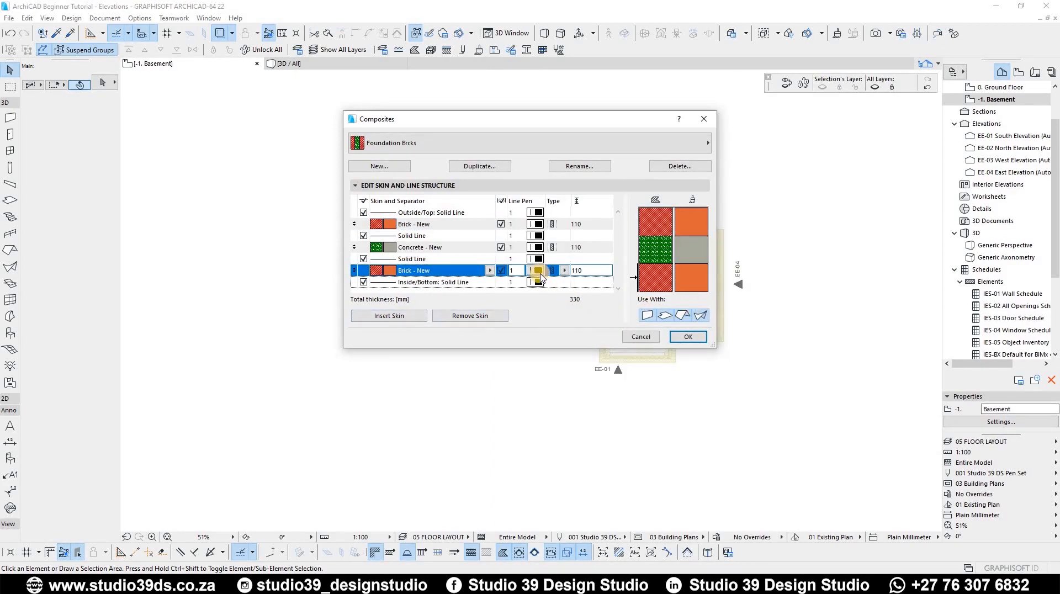
Step: Add a 10 mm Plaster - Lime Sand skin on the inside of the composite
click(418, 317)
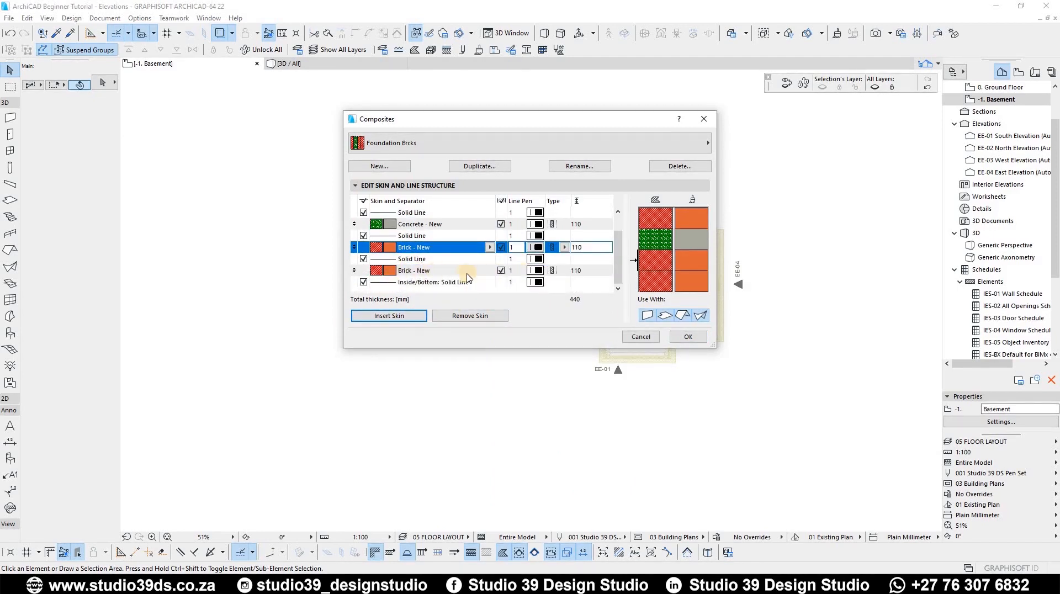
click(484, 272)
click(489, 270)
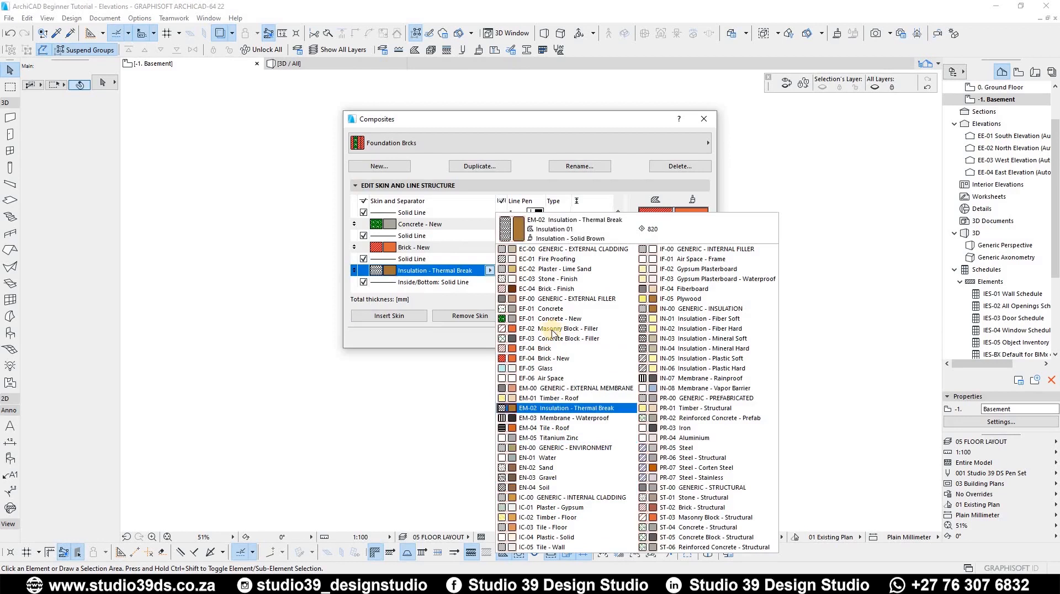
click(559, 270)
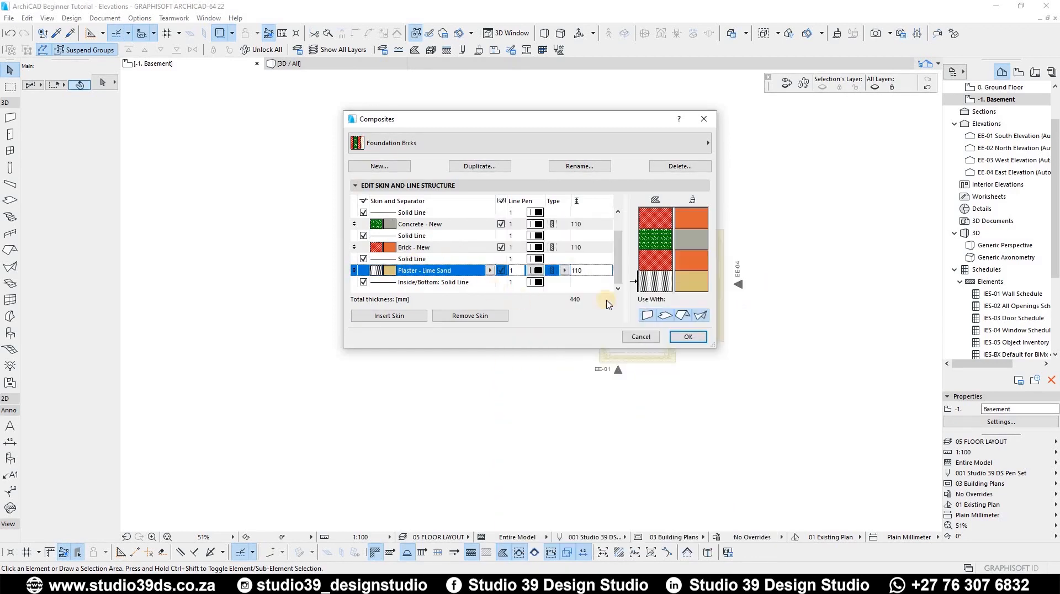
click(583, 271)
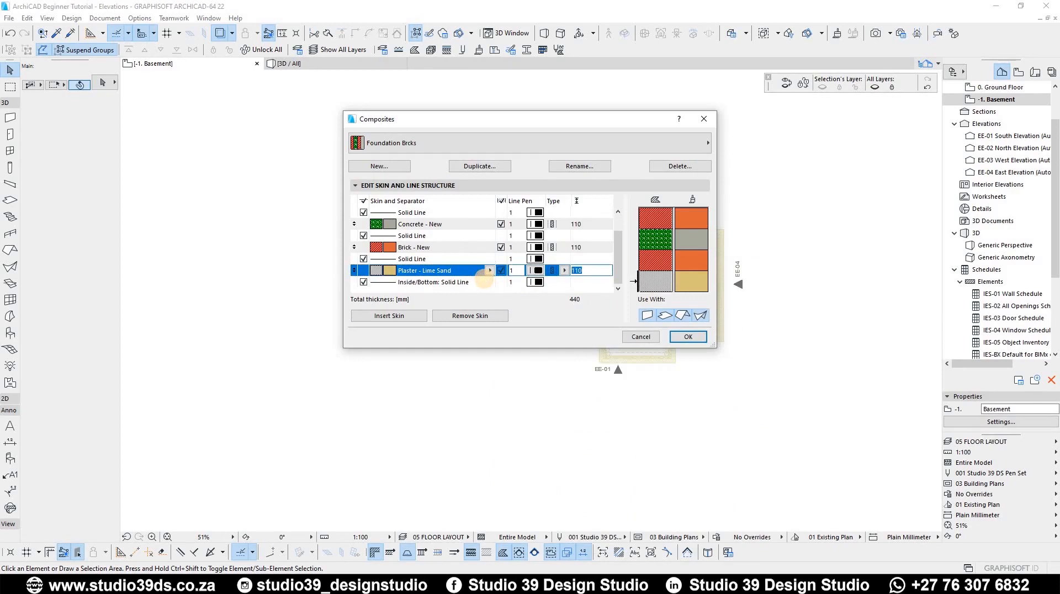
Step: Insert a second 10 mm Plaster - Lime Sand skin and move it to the outside of the composite
click(389, 315)
scroll(364, 287, down, 1)
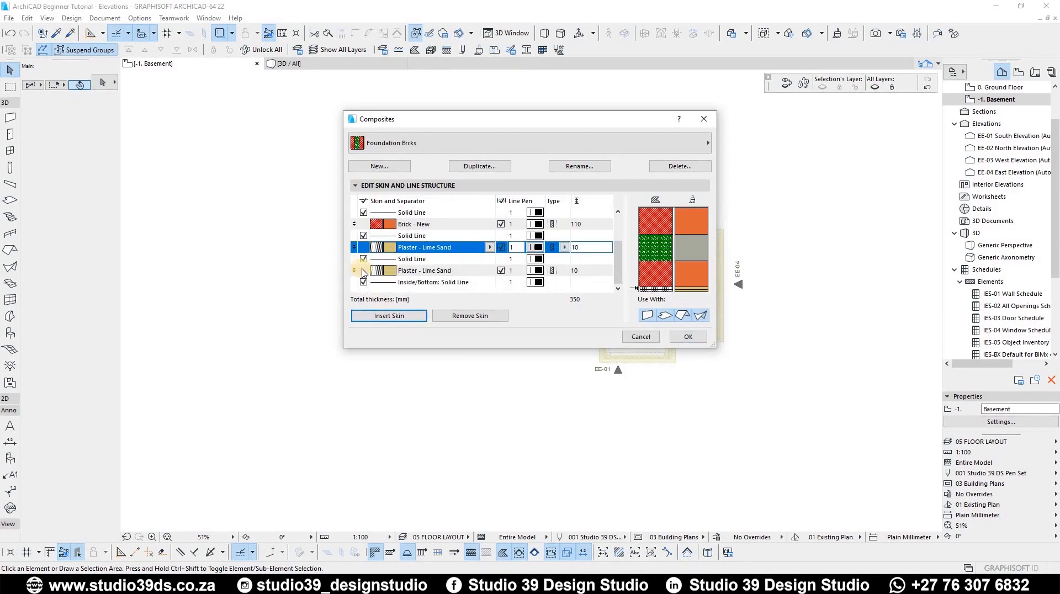
drag(355, 271, 414, 222)
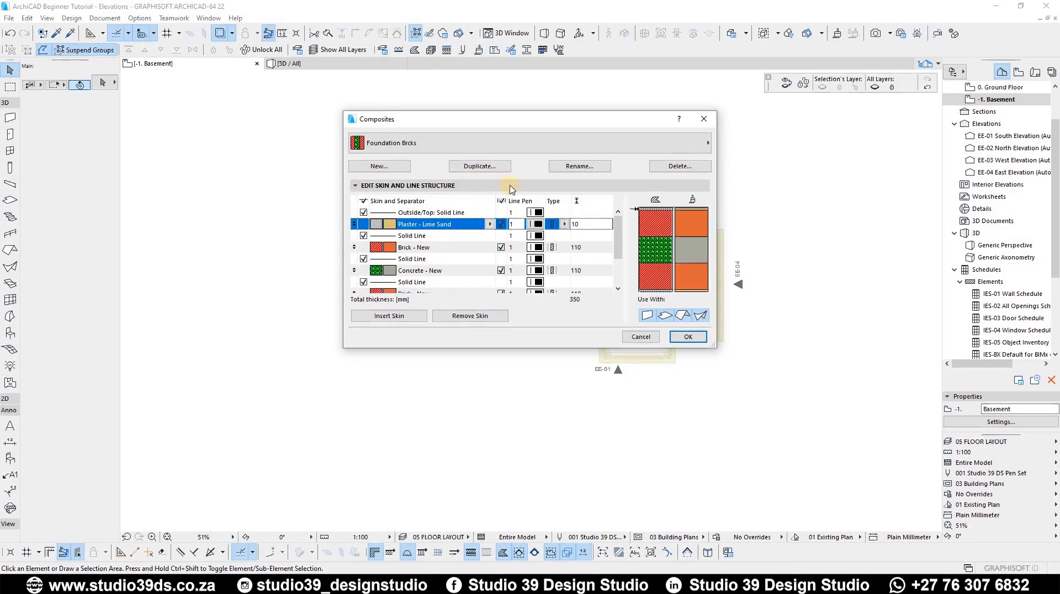
Step: Try to set the outside plaster skin's type to Finish
click(562, 224)
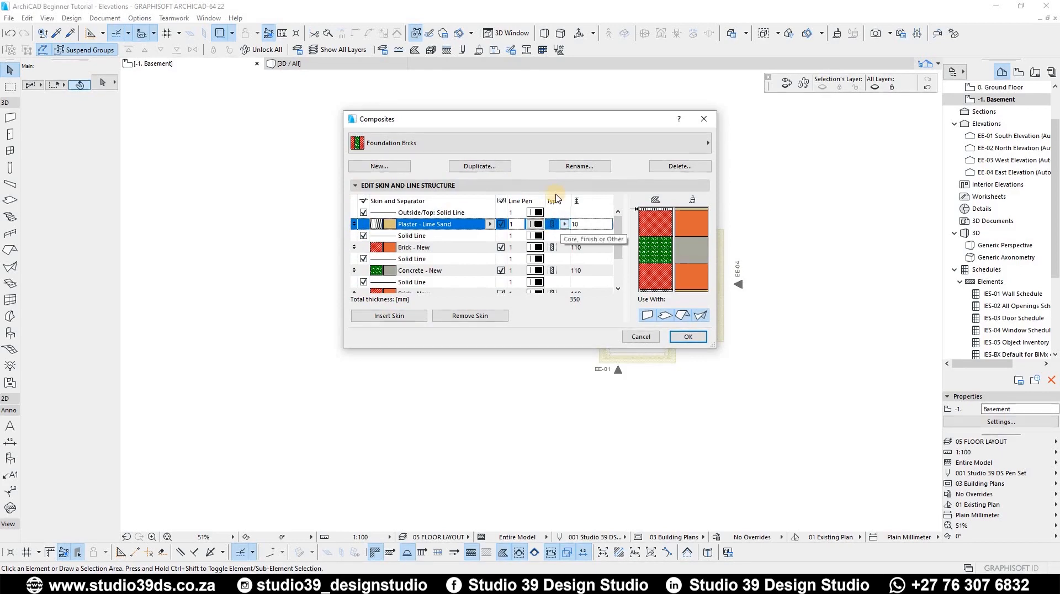
click(562, 227)
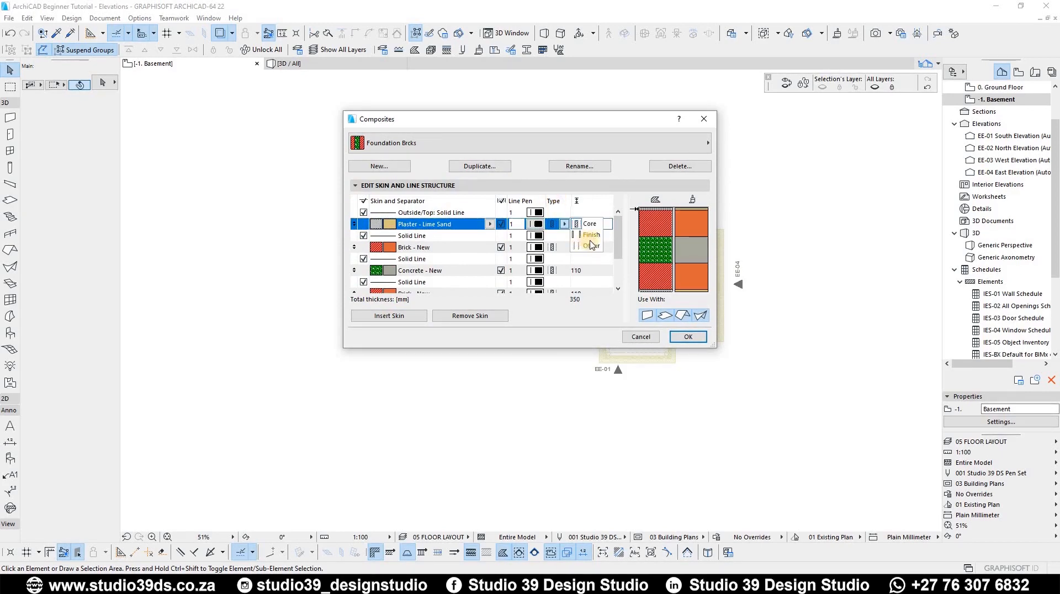
click(587, 234)
click(564, 224)
click(580, 231)
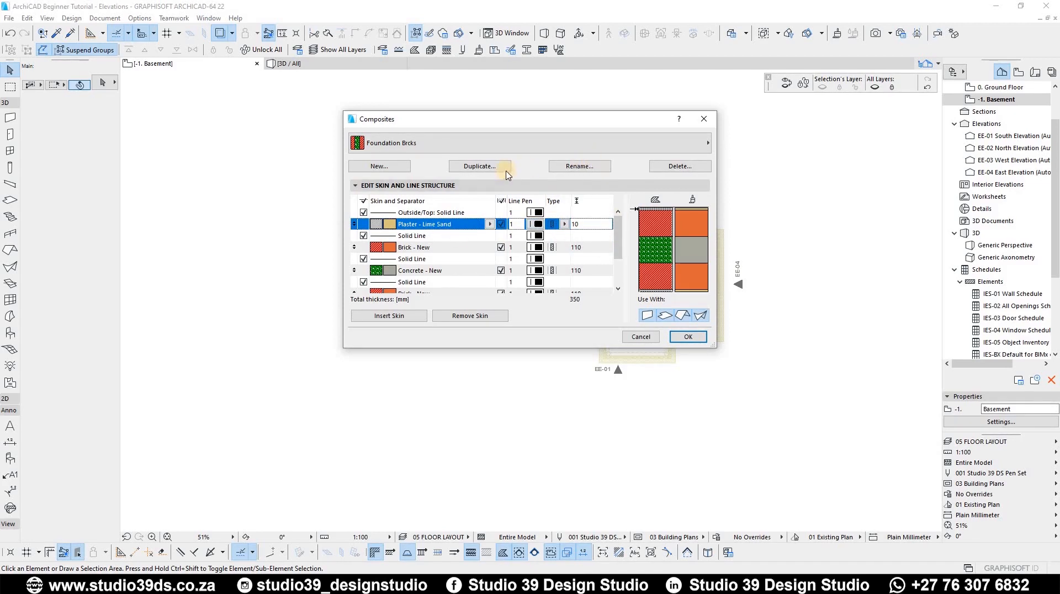
Step: Remove both Plaster - Lime Sand skins from the composite
click(479, 316)
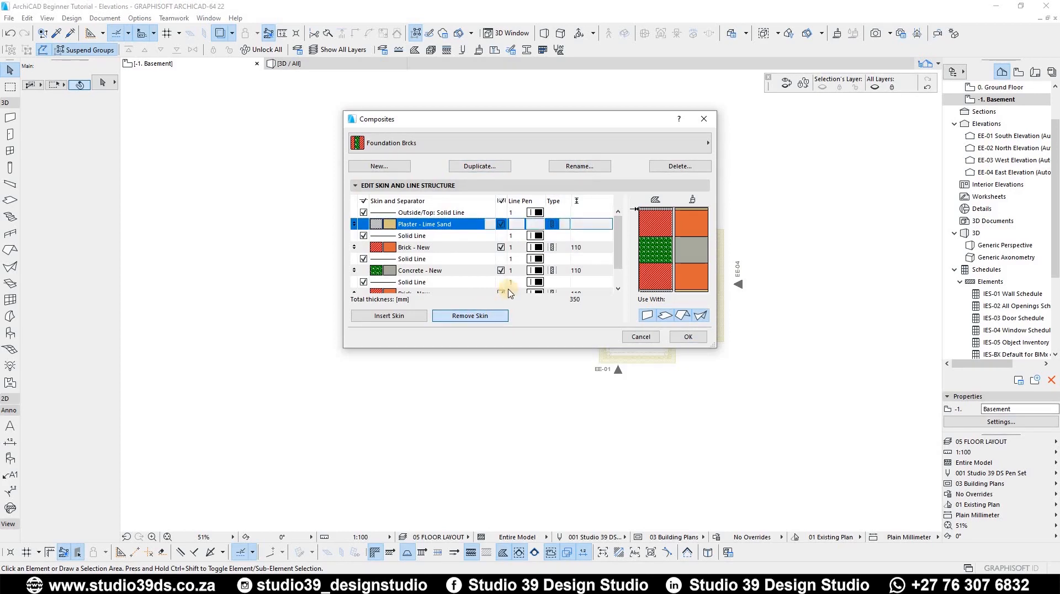
click(469, 318)
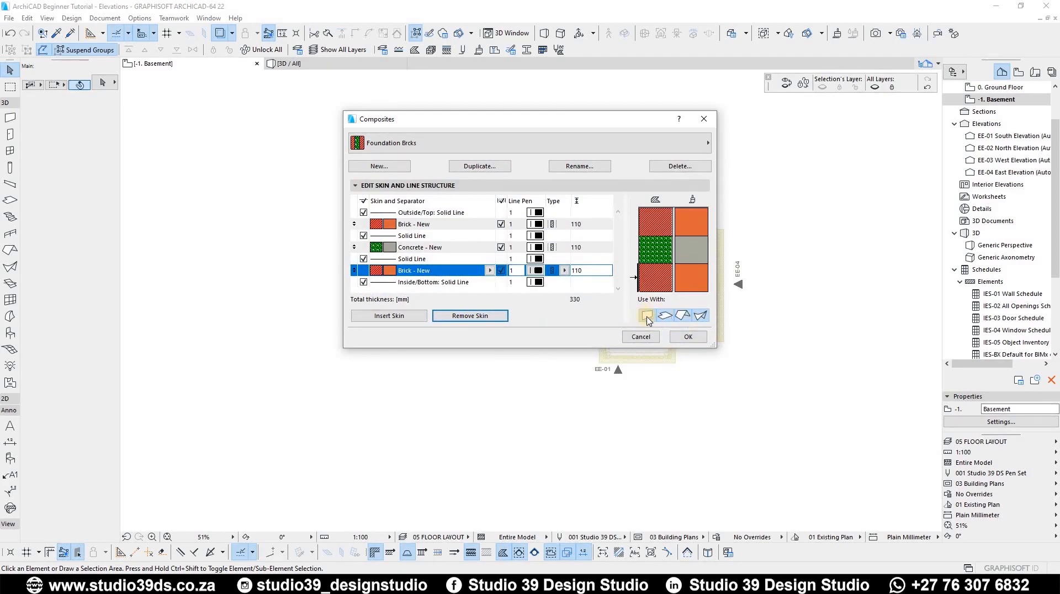
Step: Restrict the Foundation Brcks composite to use with walls only and save the composite settings
click(671, 315)
click(683, 315)
click(700, 315)
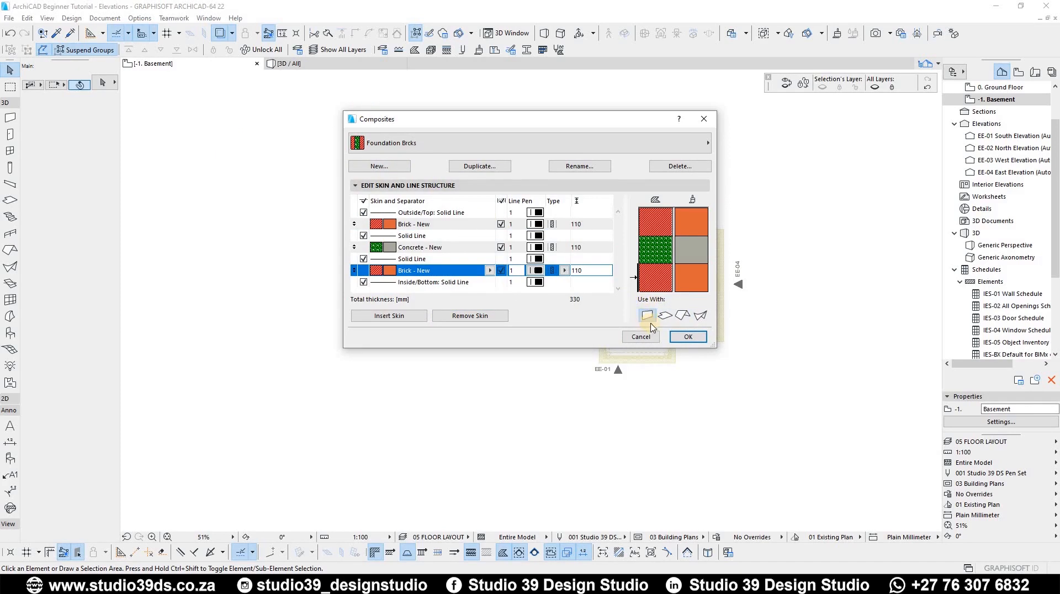
click(688, 337)
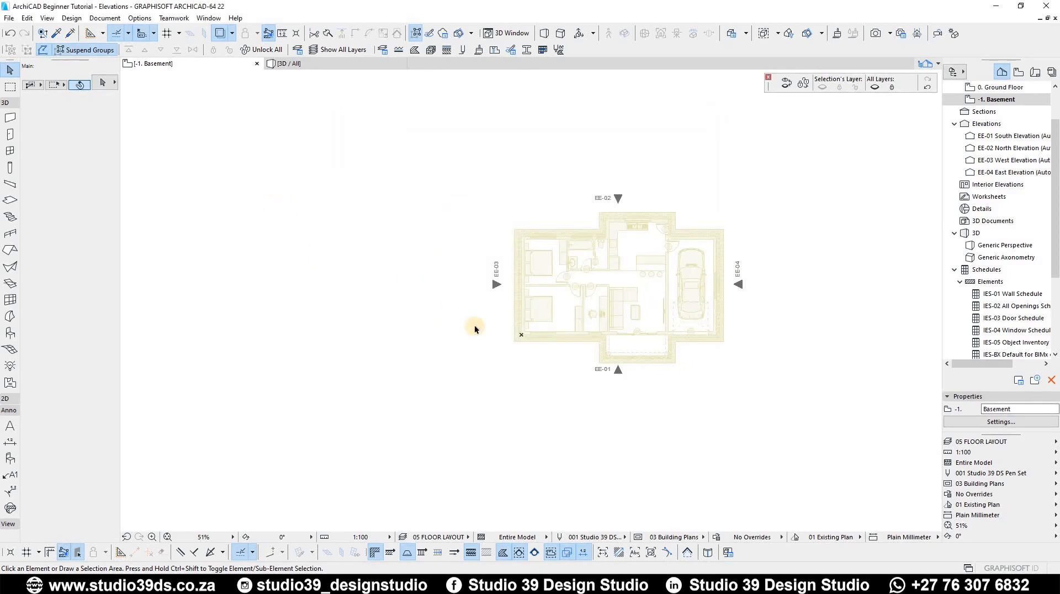
Step: Create a new layer named 3D STRIP .FOUNDATION in the layer settings
scroll(539, 322, up, 5)
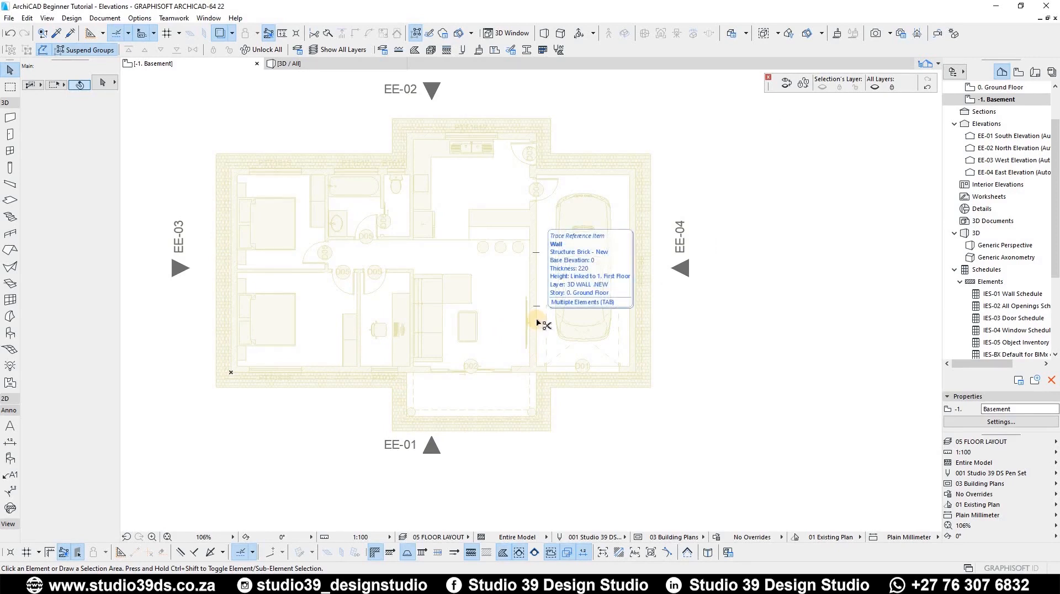
key(ctrl+l)
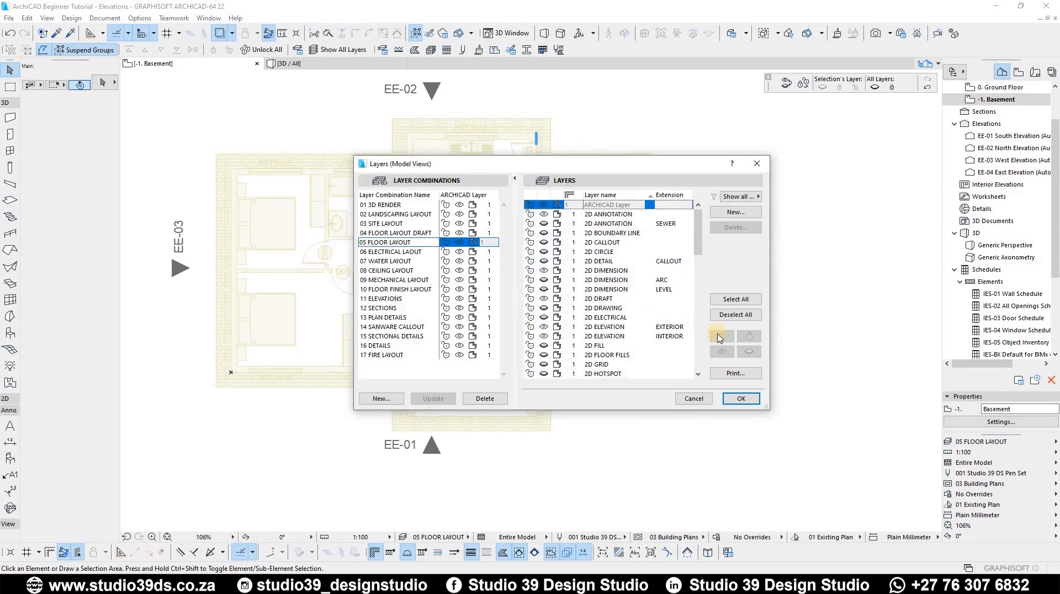
click(747, 215)
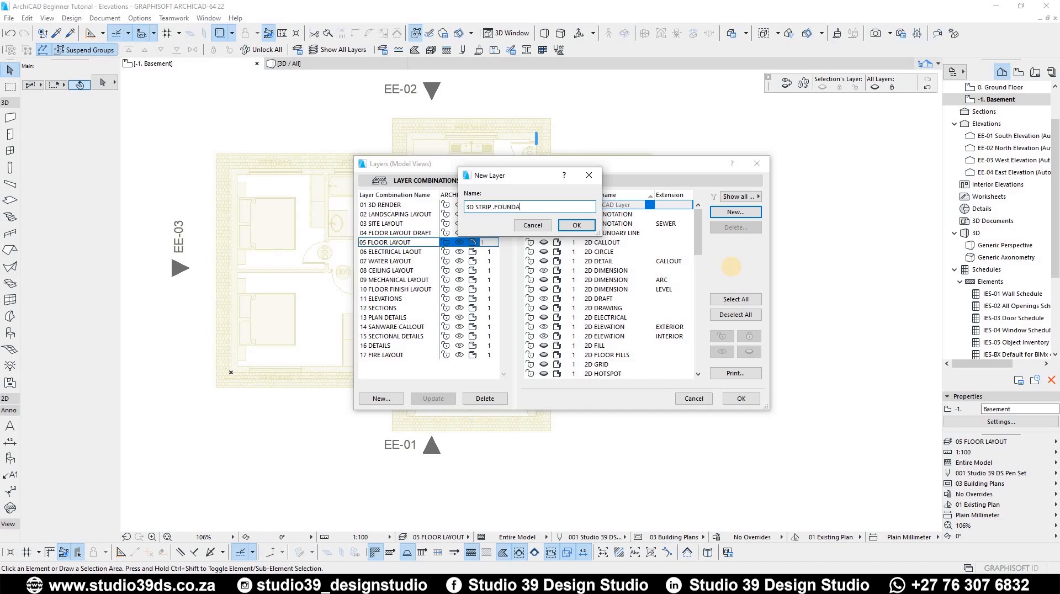
key(Return)
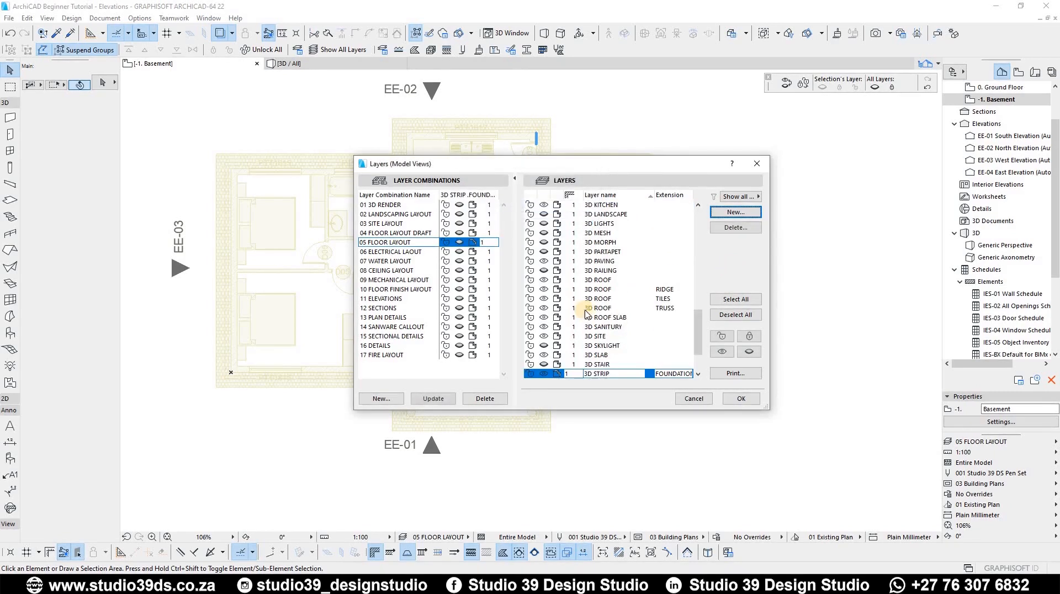
Step: Show the strip foundation layer in the 01 3D RENDER, 04 FLOOR LAYOUT DRAFT, 05 FLOOR LAYOUT, 11 ELEVATIONS and 12 SECTIONS layer combinations
click(459, 243)
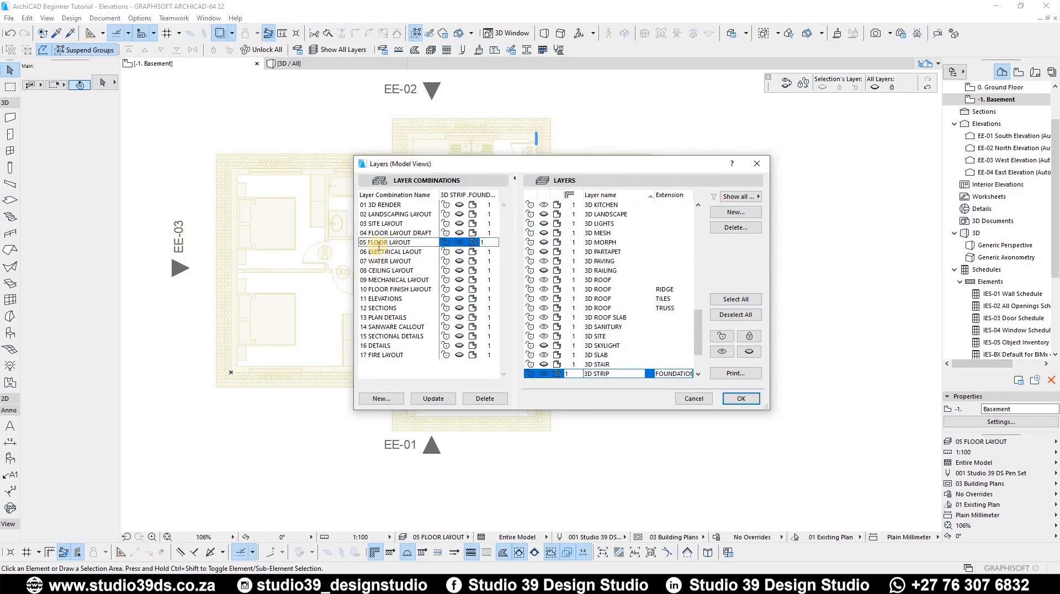
click(460, 206)
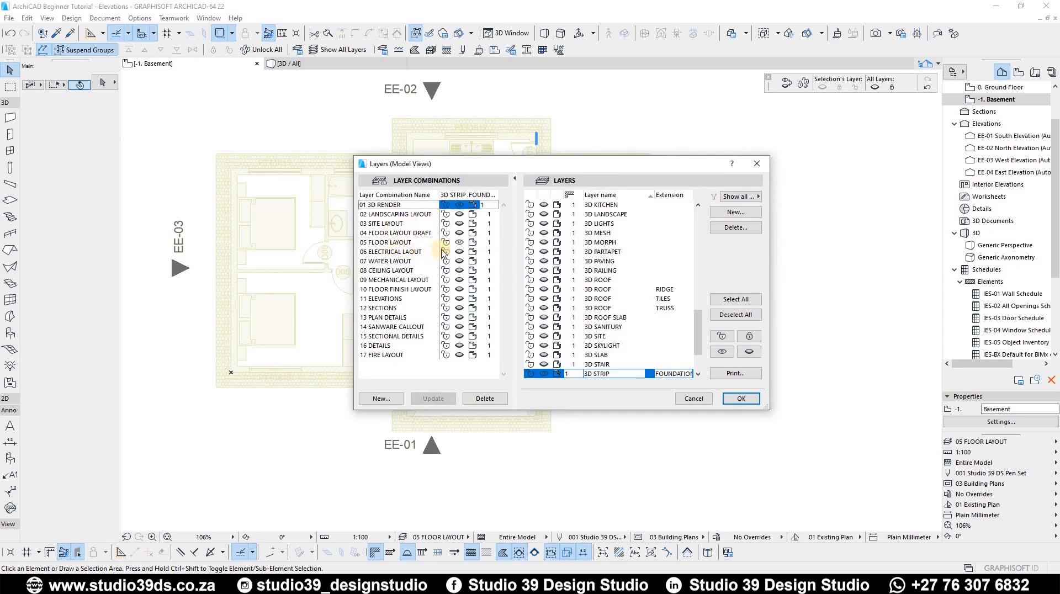
click(459, 233)
click(459, 234)
click(406, 204)
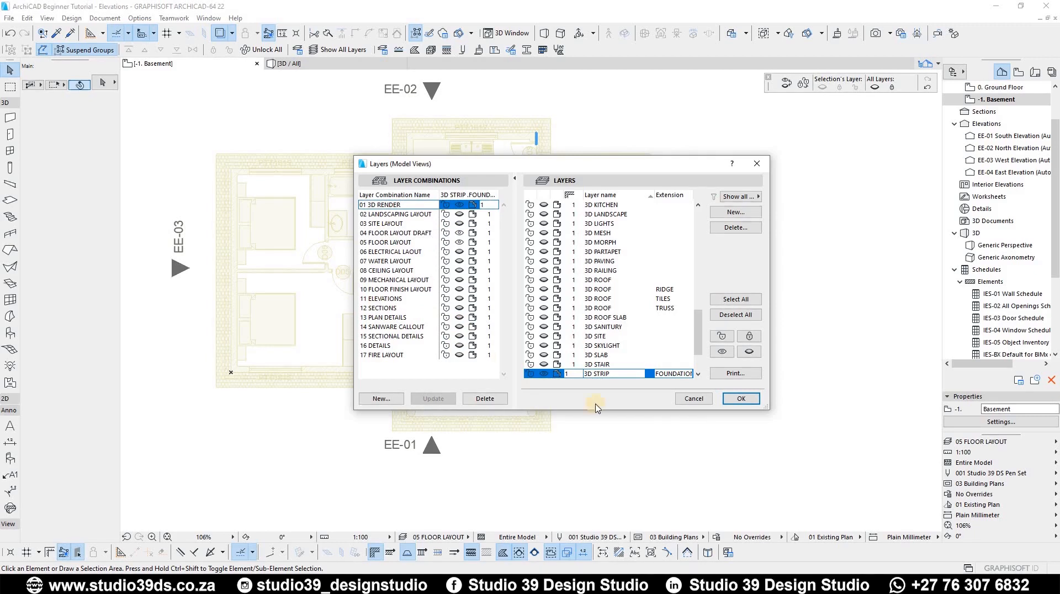
click(456, 300)
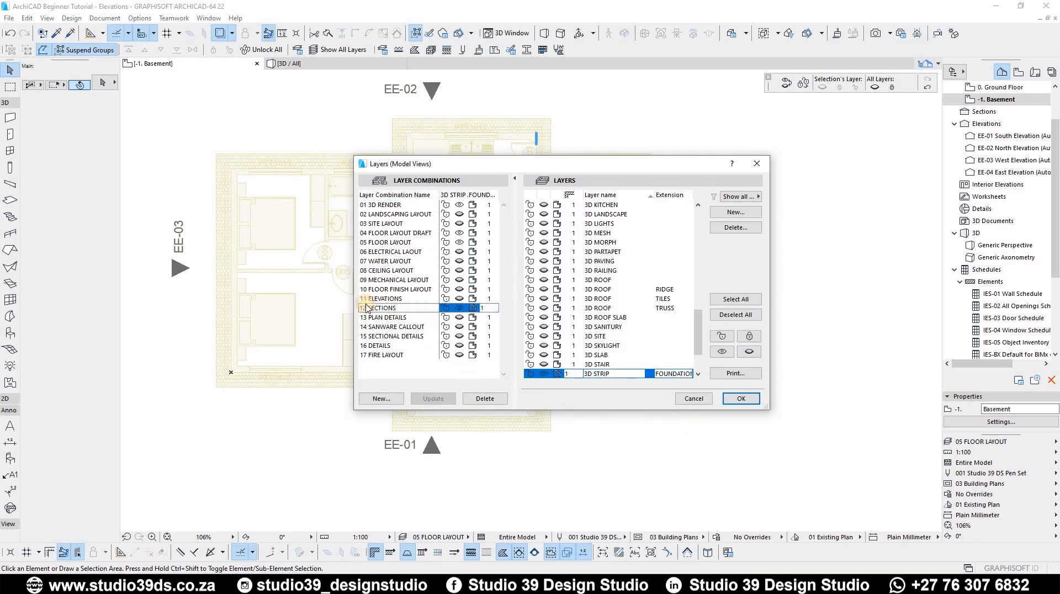
Step: Create layer 3D WALL .FOUNDATION and show it in the 01 3D RENDER, 04 FLOOR LAYOUT DRAFT, 05 FLOOR LAYOUT, 11 ELEVATIONS and 12 SECTIONS combinations
click(738, 214)
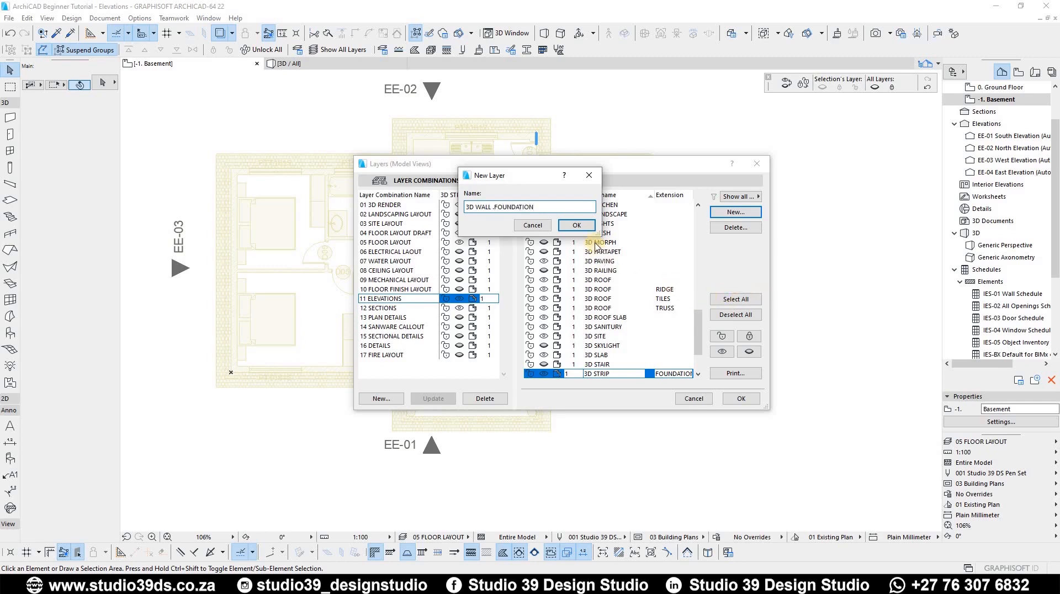
click(576, 224)
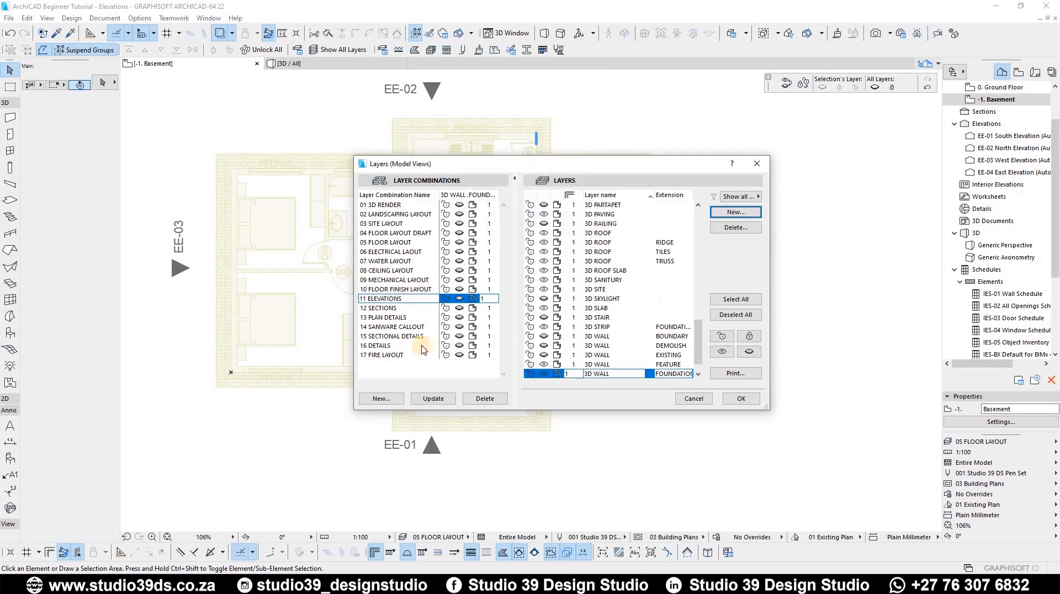
click(459, 309)
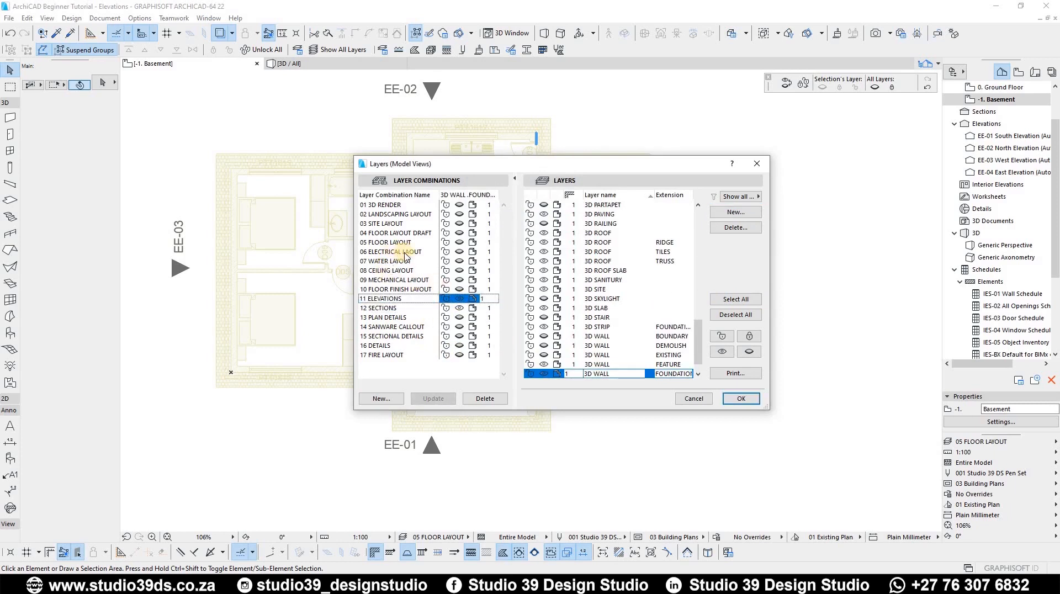
click(460, 243)
click(459, 233)
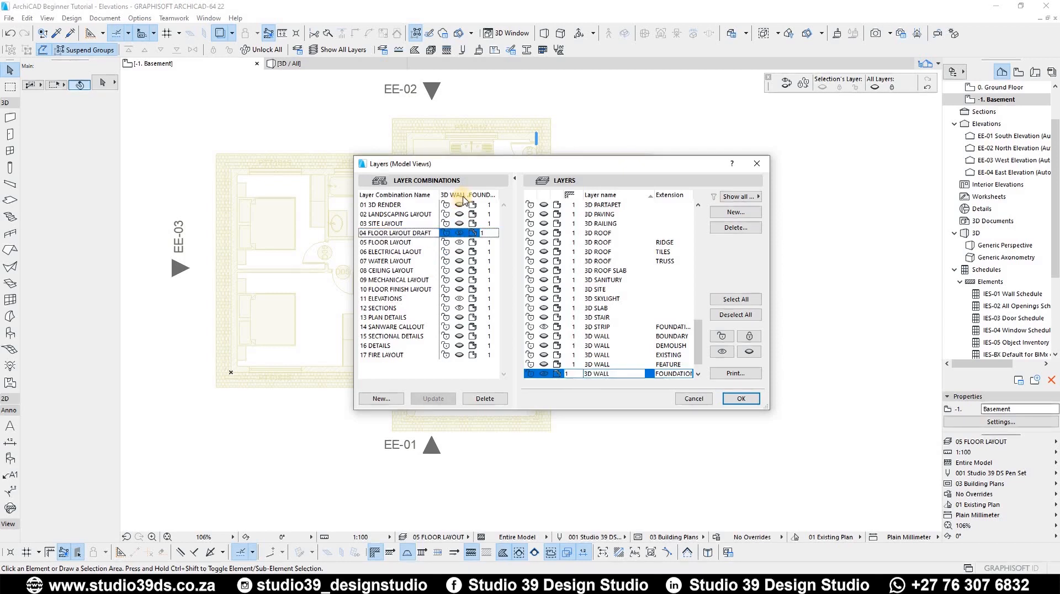
click(389, 205)
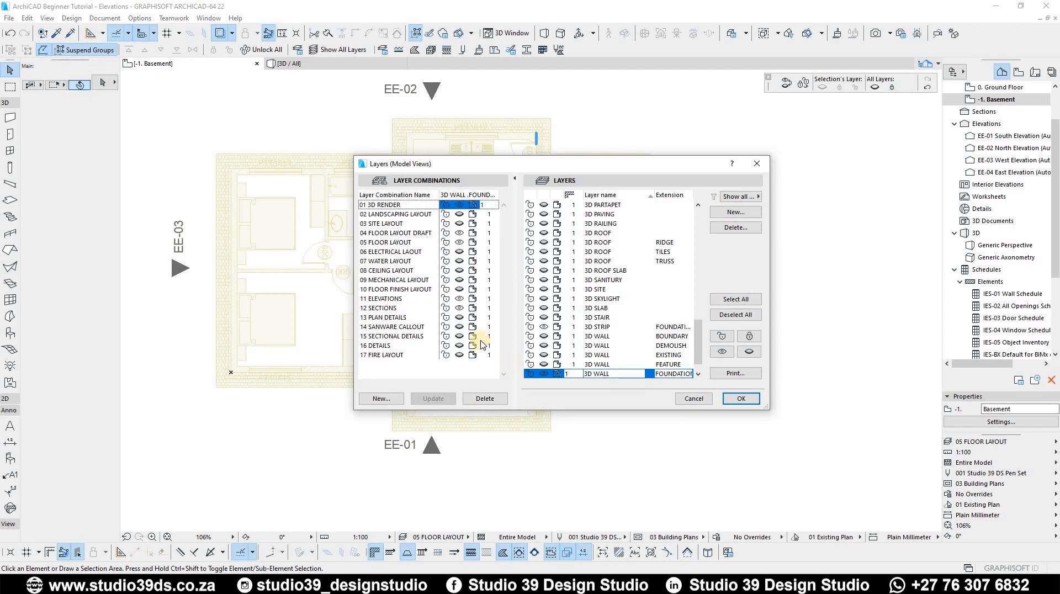
click(390, 242)
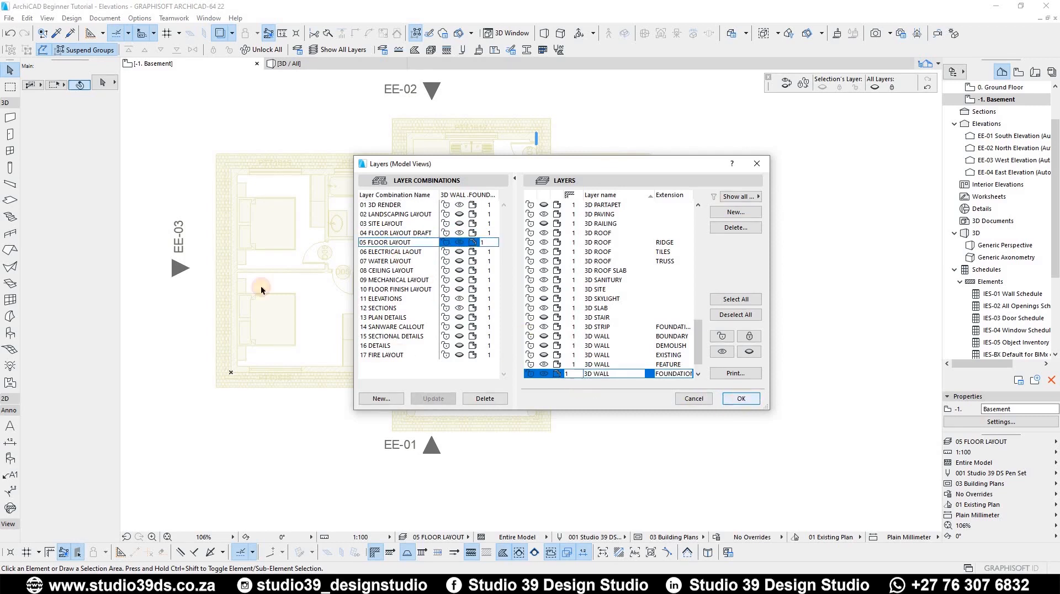
click(741, 398)
Step: Set up the Wall tool with a composite structure using Foundation Brcks and the Outside Face reference line
click(9, 117)
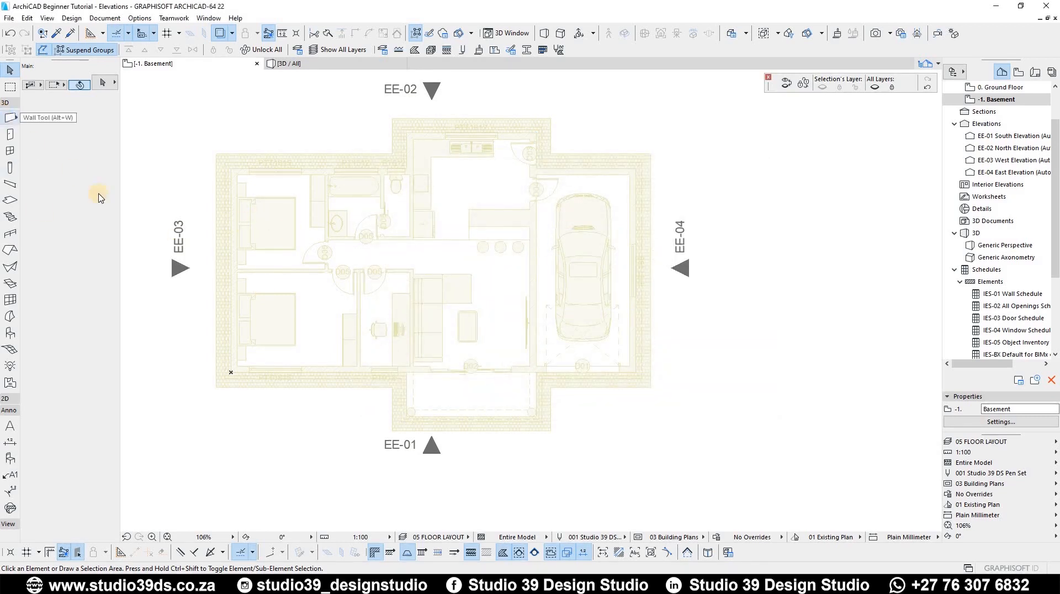
click(70, 188)
click(33, 227)
click(31, 225)
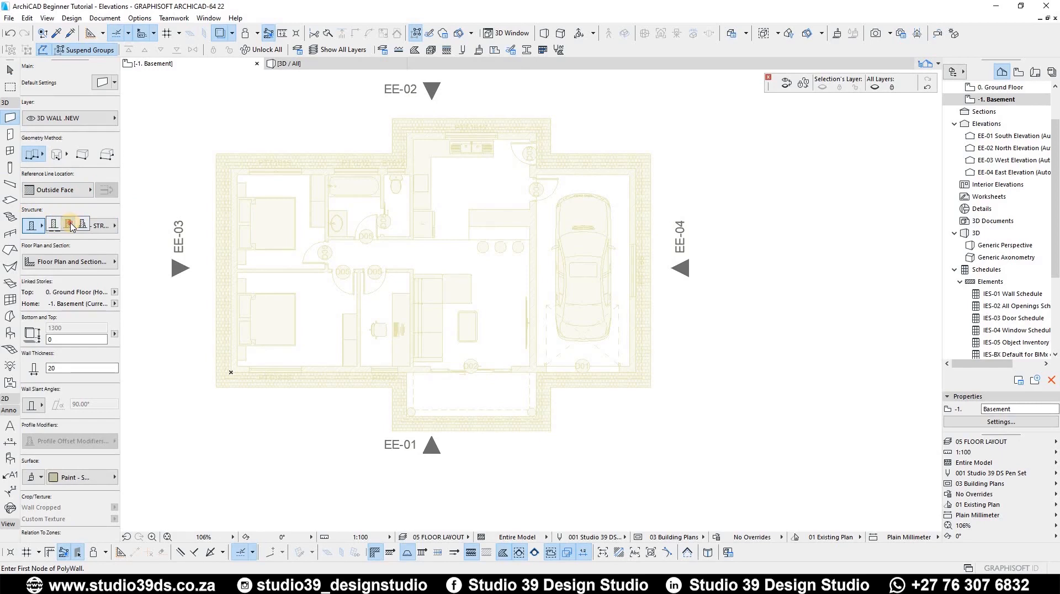
click(69, 224)
click(84, 226)
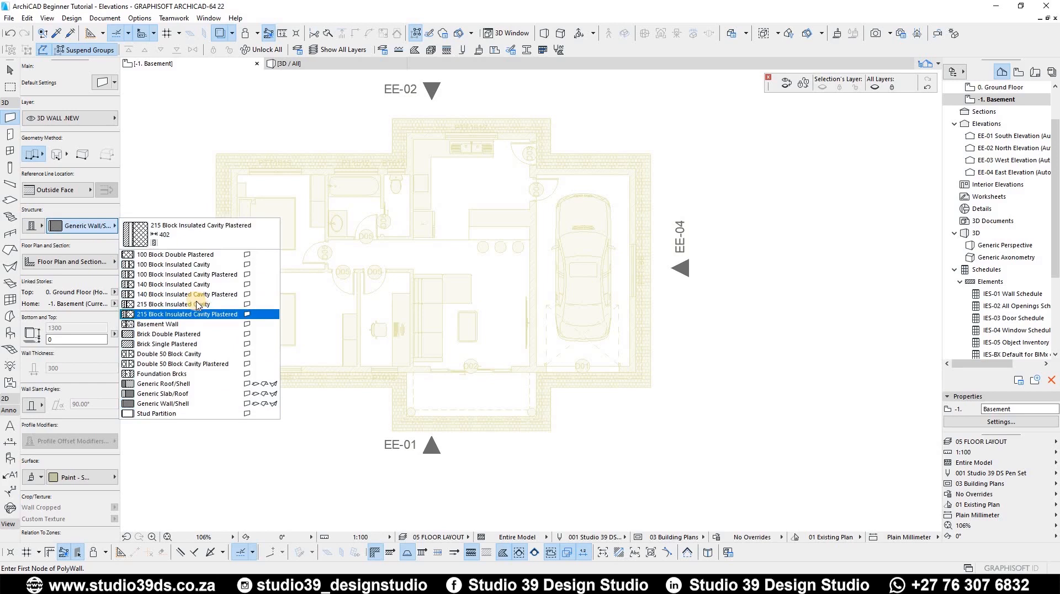
key(f)
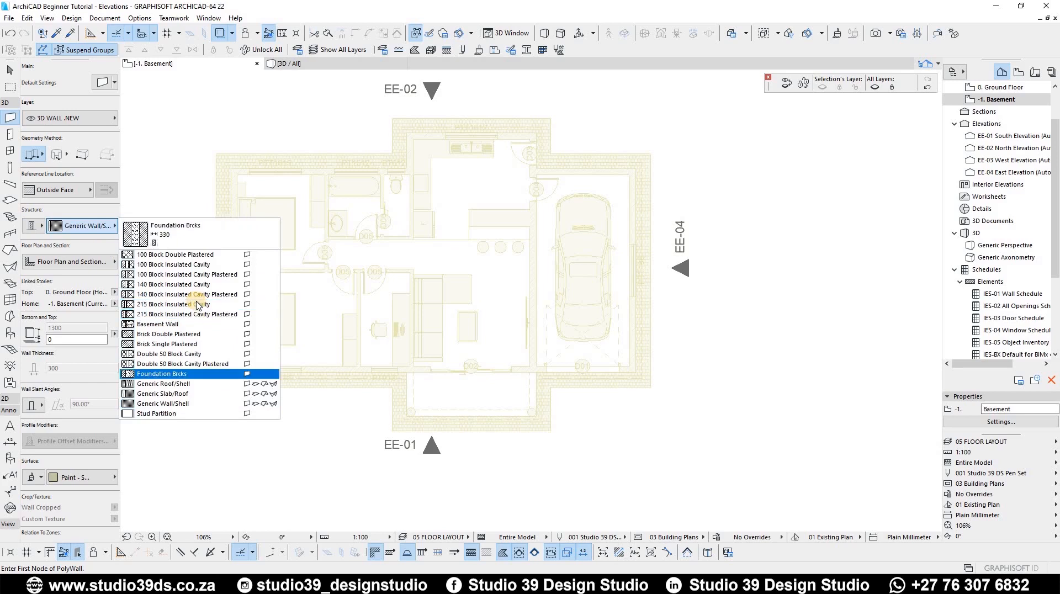
key(Return)
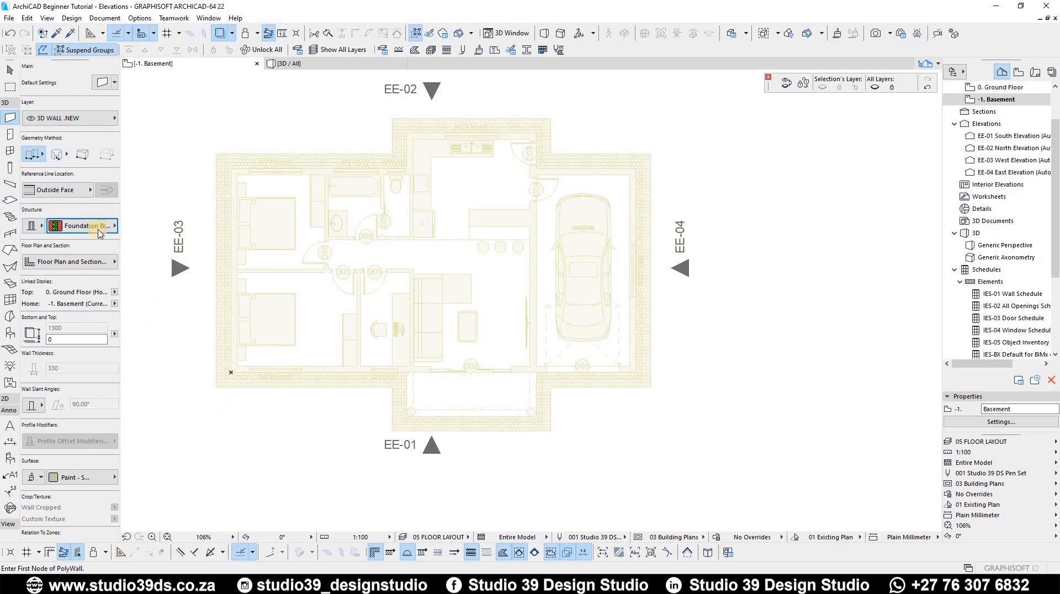
Step: Start the chained foundation wall at the house's southwest outer corner and run it along the west side to the northwest corner
scroll(277, 357, up, 2)
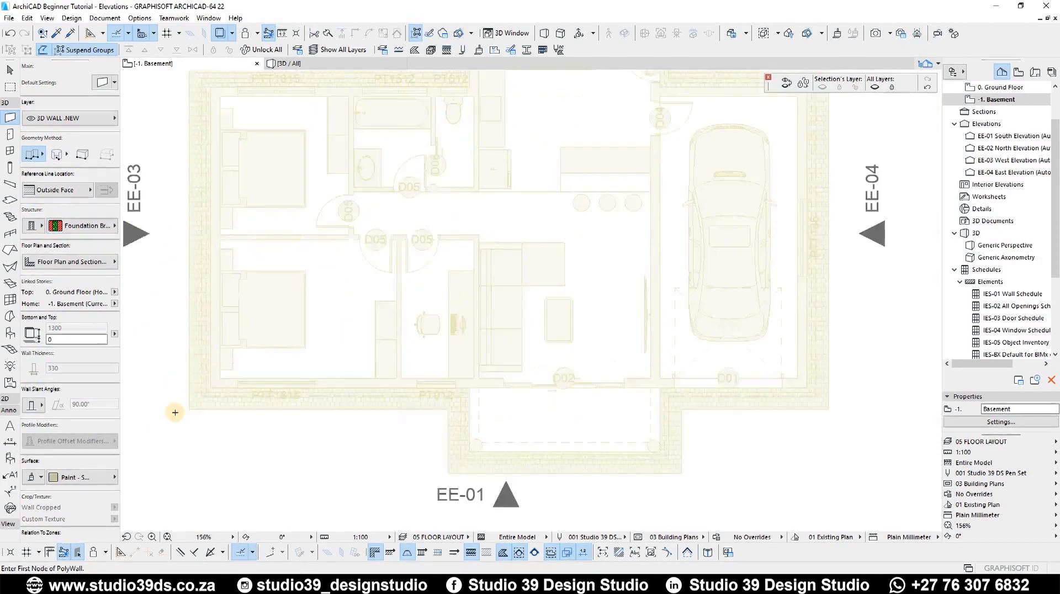
scroll(175, 413, up, 3)
click(165, 416)
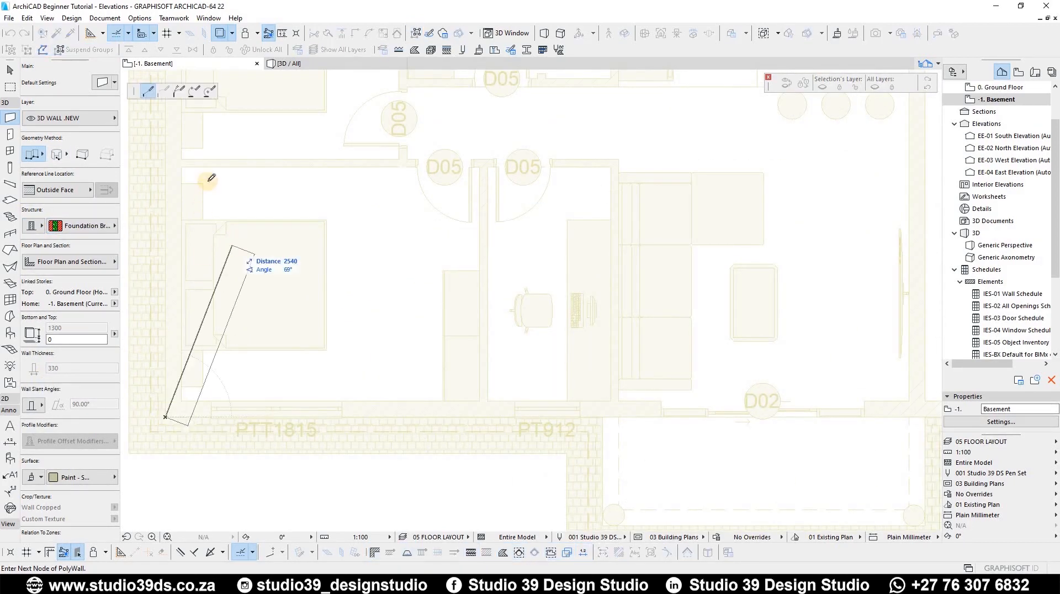
middle_drag(222, 117, 239, 223)
scroll(239, 239, down, 1)
click(236, 225)
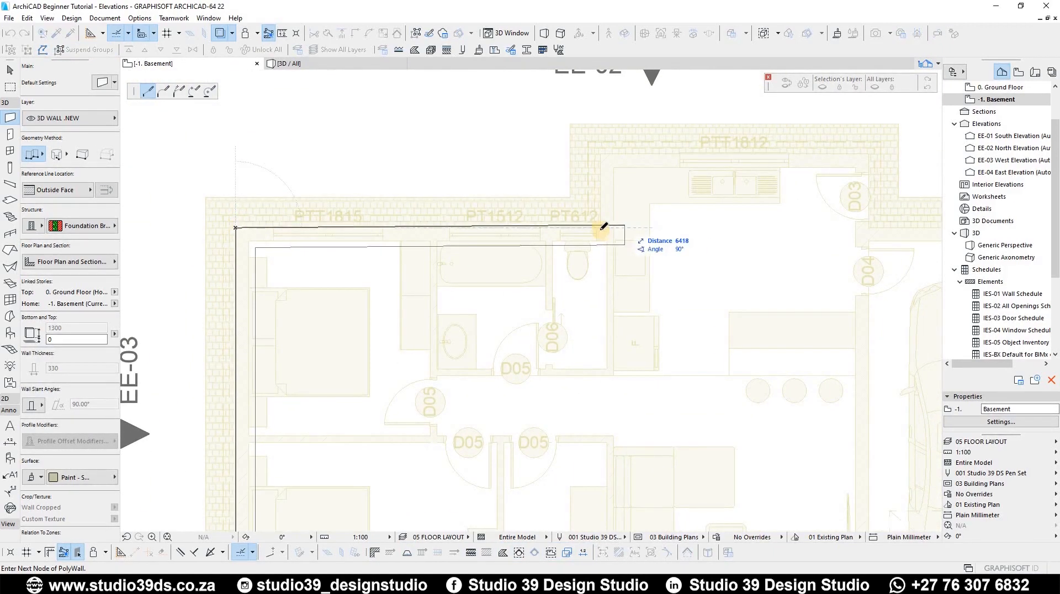
Step: Continue the foundation wall along the north side, around the kitchen projection, to the garage's northeast outer corner
scroll(604, 226, up, 3)
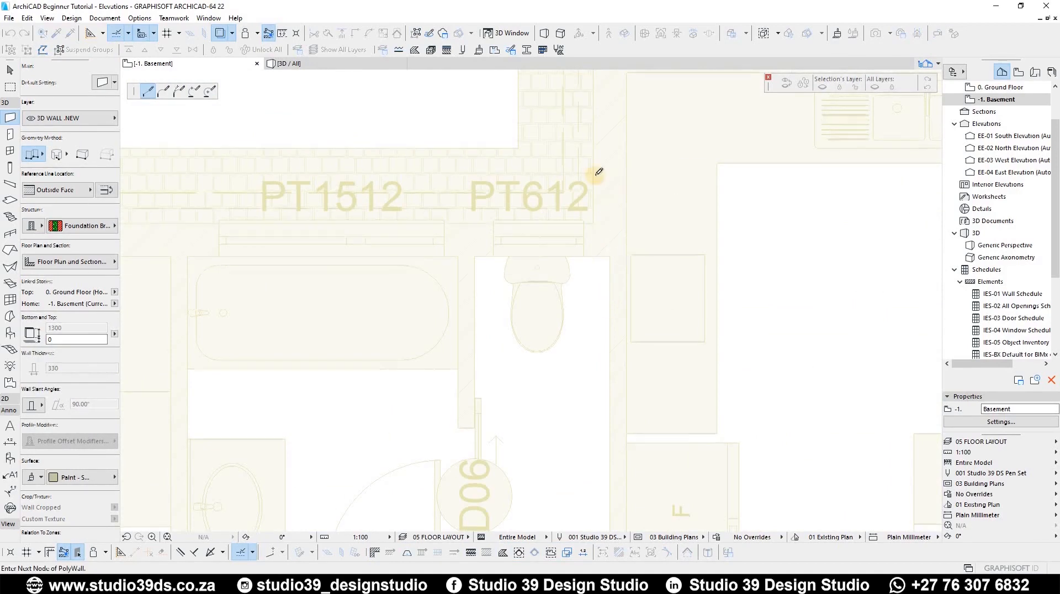
middle_drag(599, 172, 563, 323)
scroll(449, 178, down, 1)
middle_drag(449, 178, 447, 185)
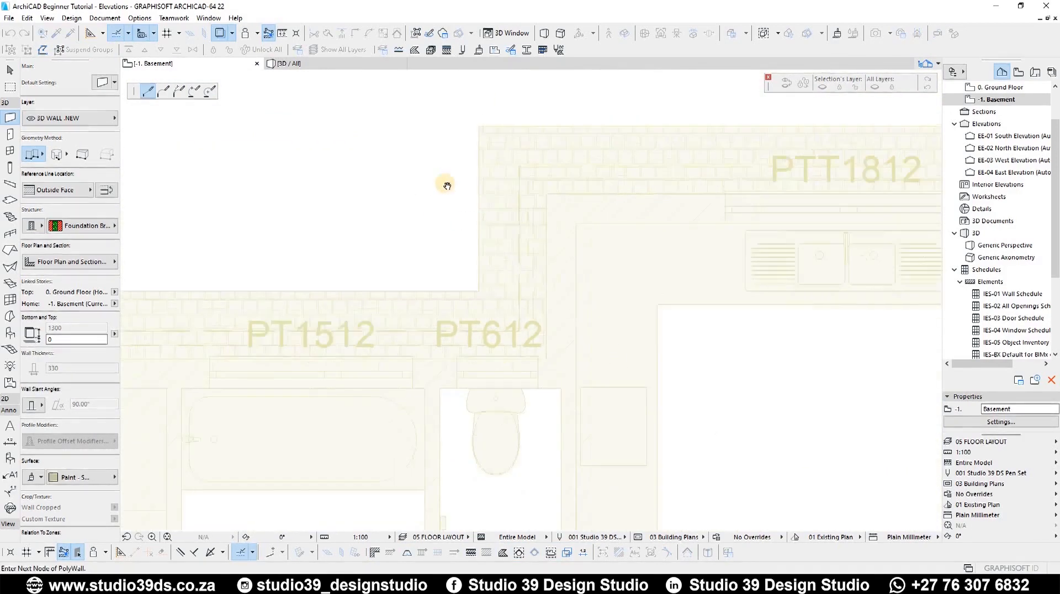
scroll(447, 185, down, 4)
middle_drag(726, 174, 518, 172)
scroll(502, 185, up, 3)
click(506, 185)
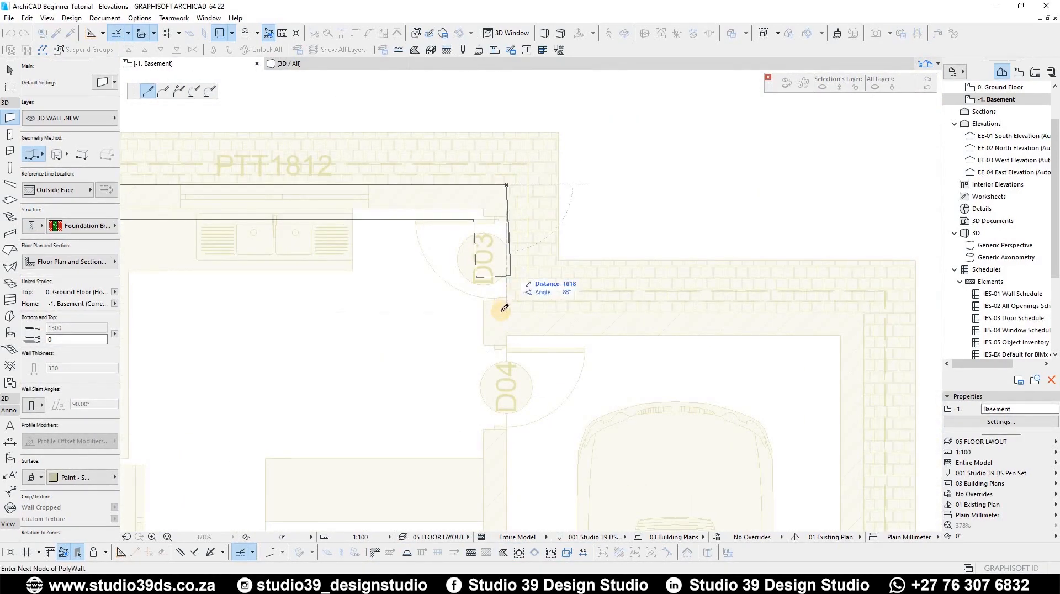
click(507, 312)
click(863, 312)
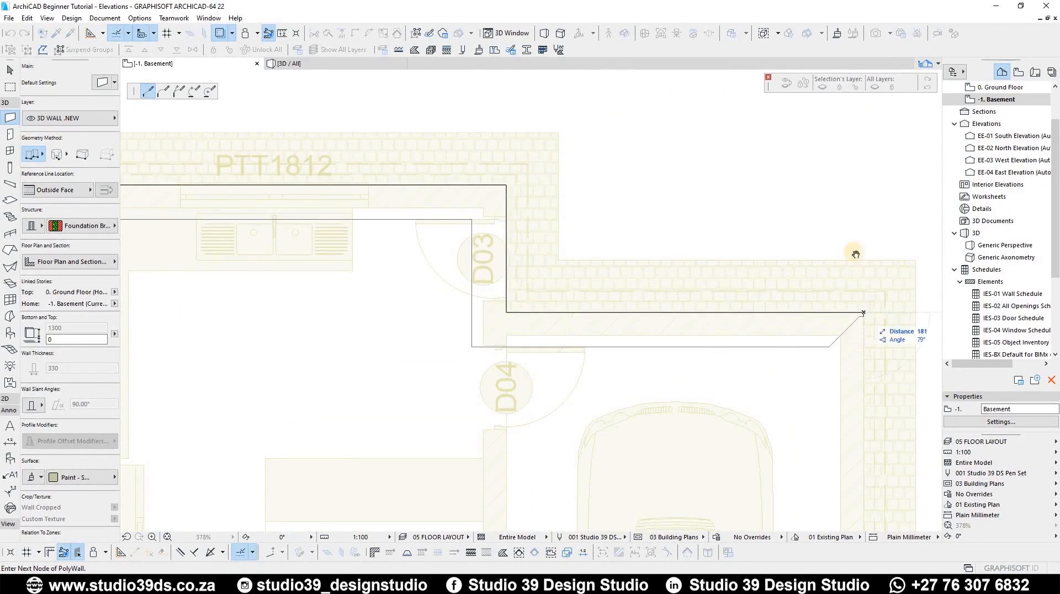
Step: Finish the foundation wall perimeter down the garage's east side and along the south side back to the starting corner
scroll(855, 254, down, 4)
scroll(833, 291, up, 5)
click(761, 362)
scroll(759, 362, down, 5)
scroll(469, 370, up, 6)
click(587, 265)
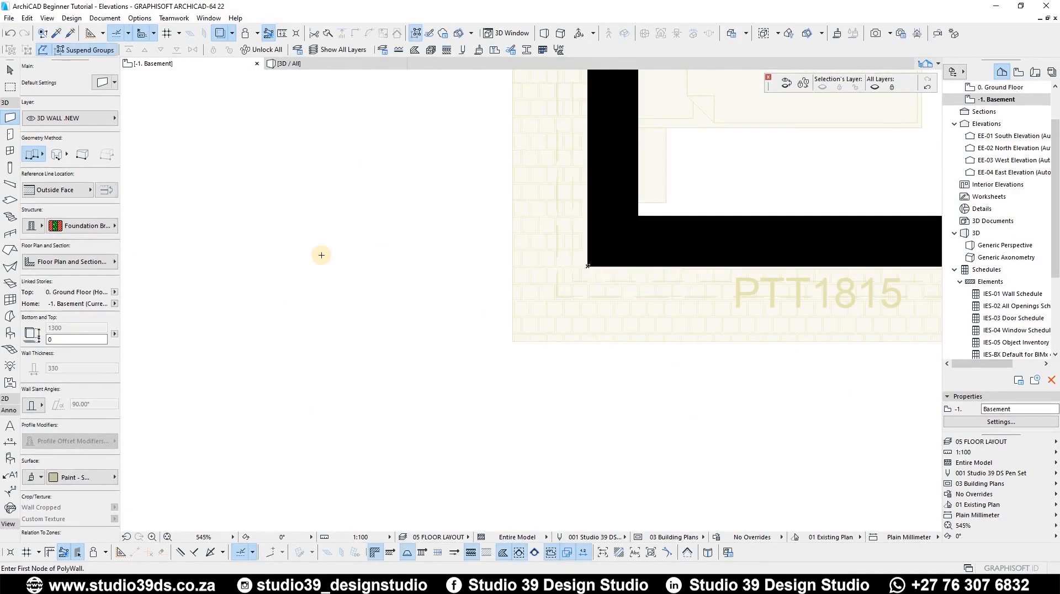
scroll(446, 255, down, 8)
middle_drag(632, 270, 421, 261)
scroll(497, 265, up, 4)
scroll(681, 213, up, 5)
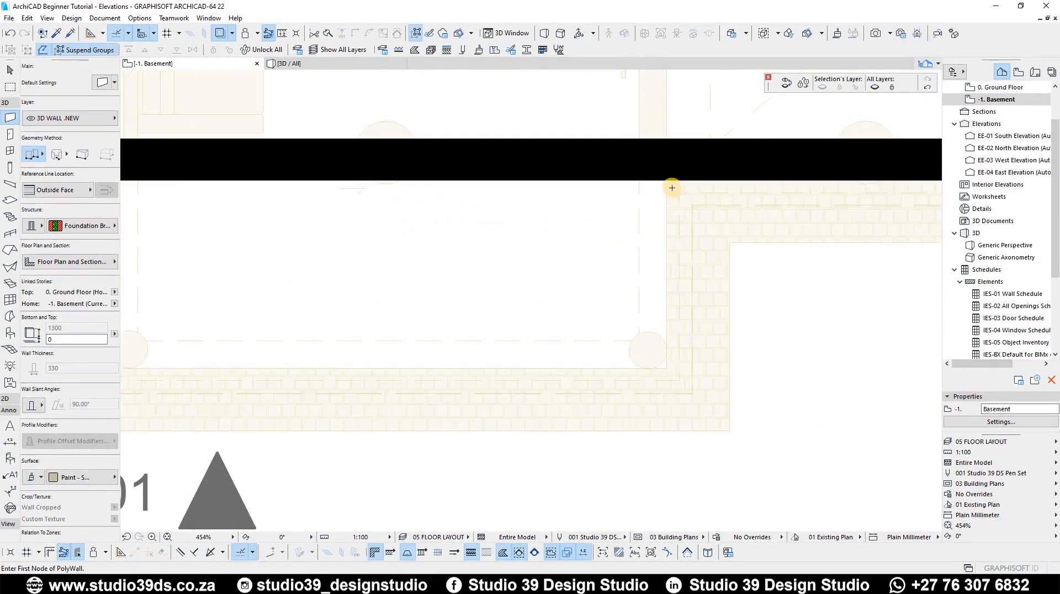
scroll(472, 295, down, 12)
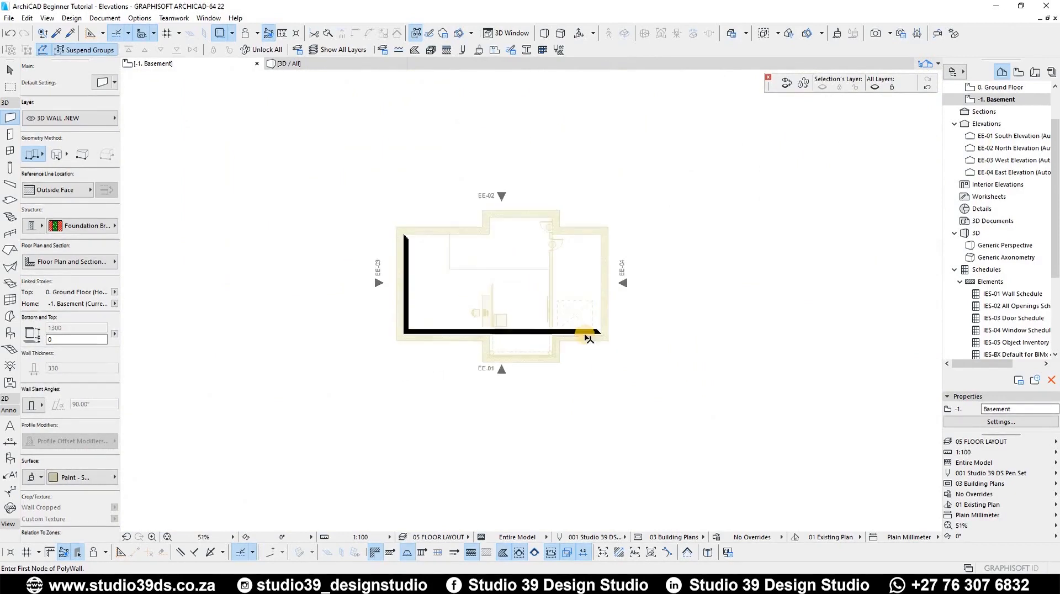
key(Escape)
Step: Select all the foundation walls and set their Override Cut Fill Pens option to None
click(415, 308)
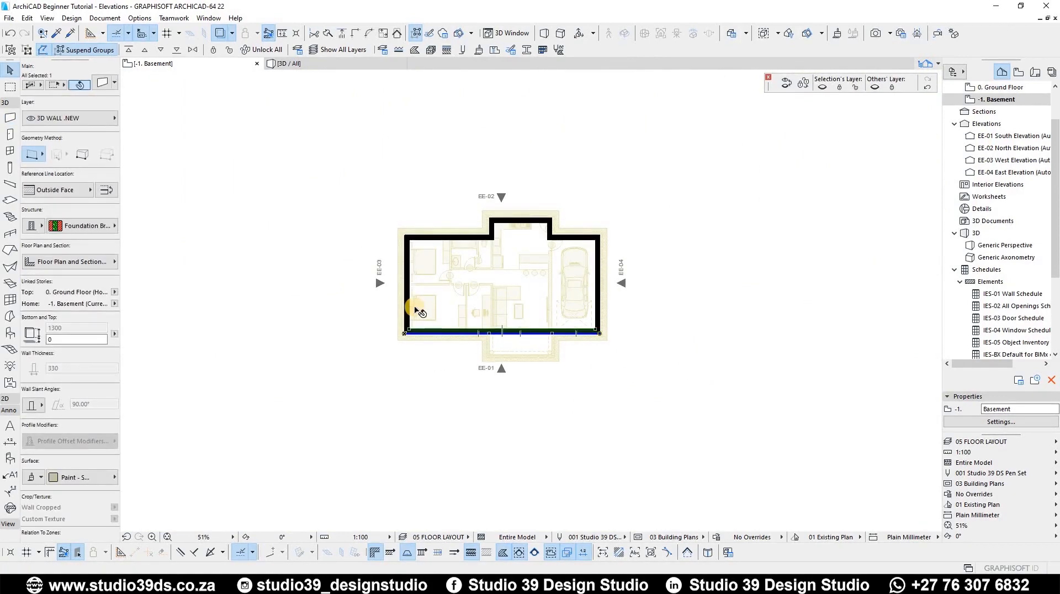
key(ctrl+a)
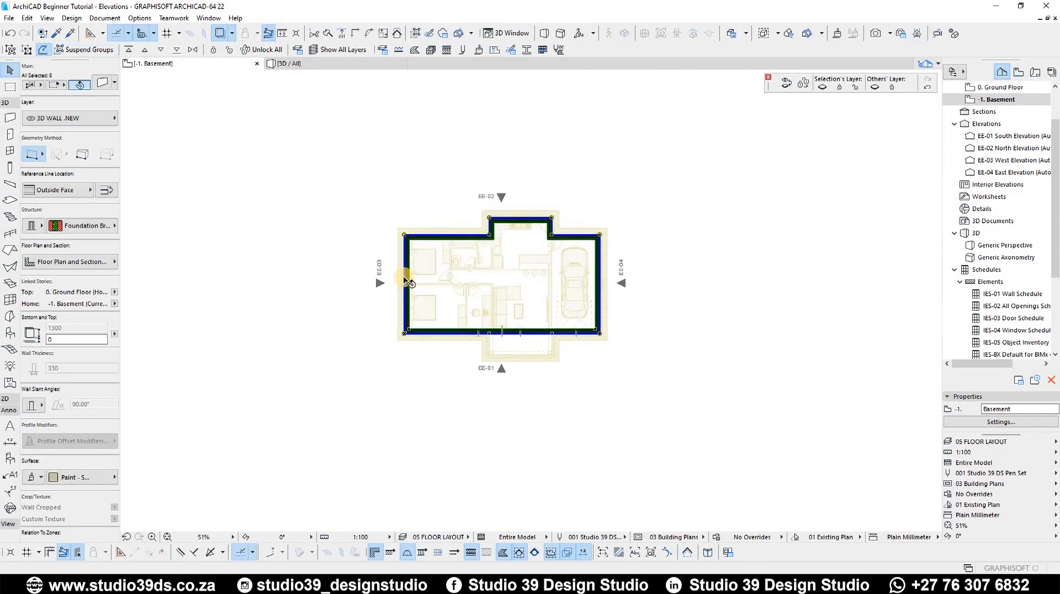
scroll(408, 281, up, 5)
scroll(346, 342, up, 4)
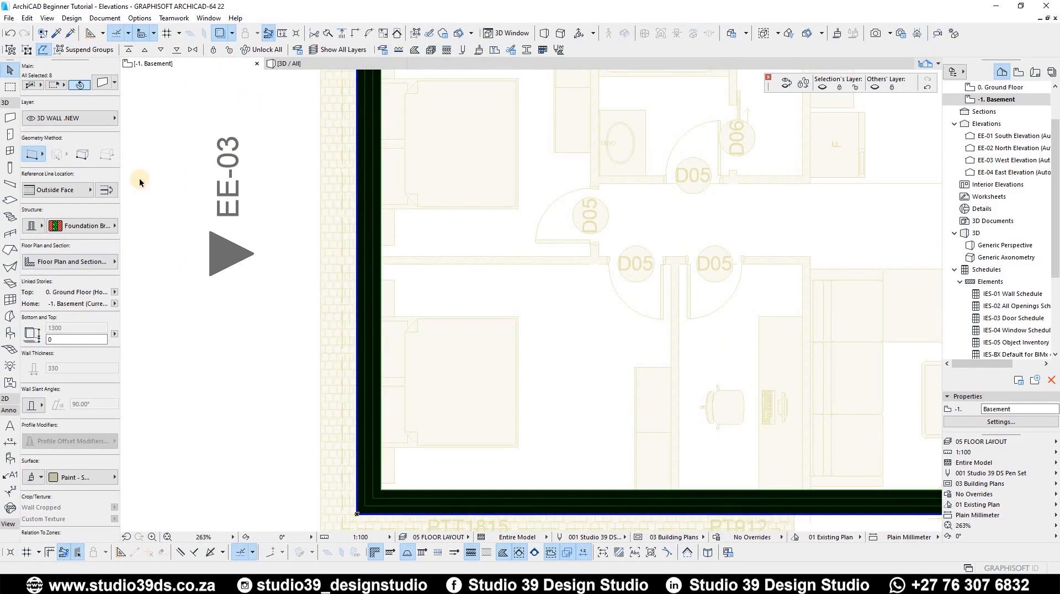
click(71, 263)
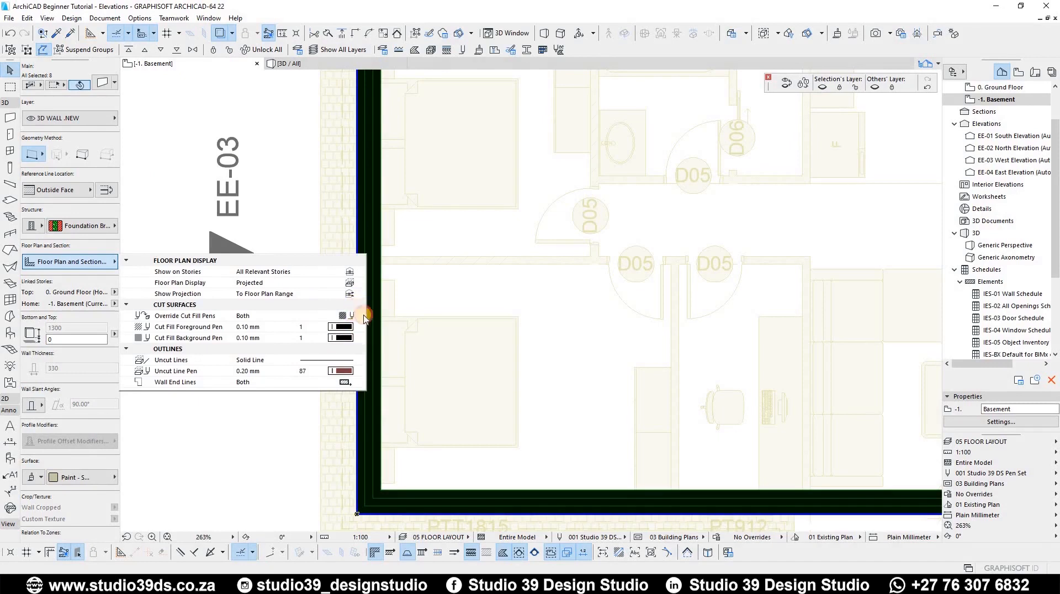
click(361, 316)
click(386, 345)
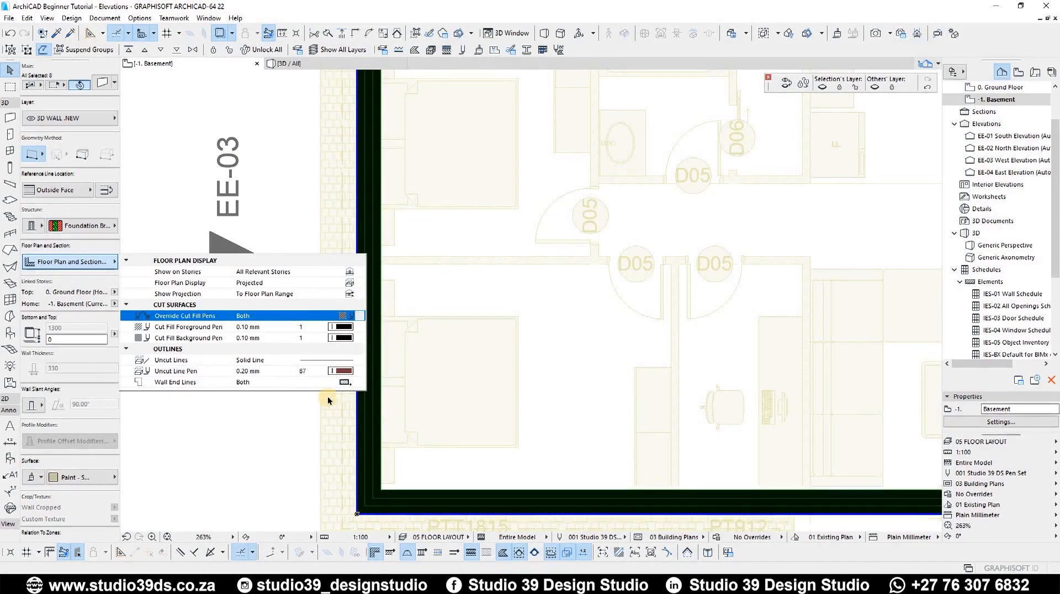
click(287, 188)
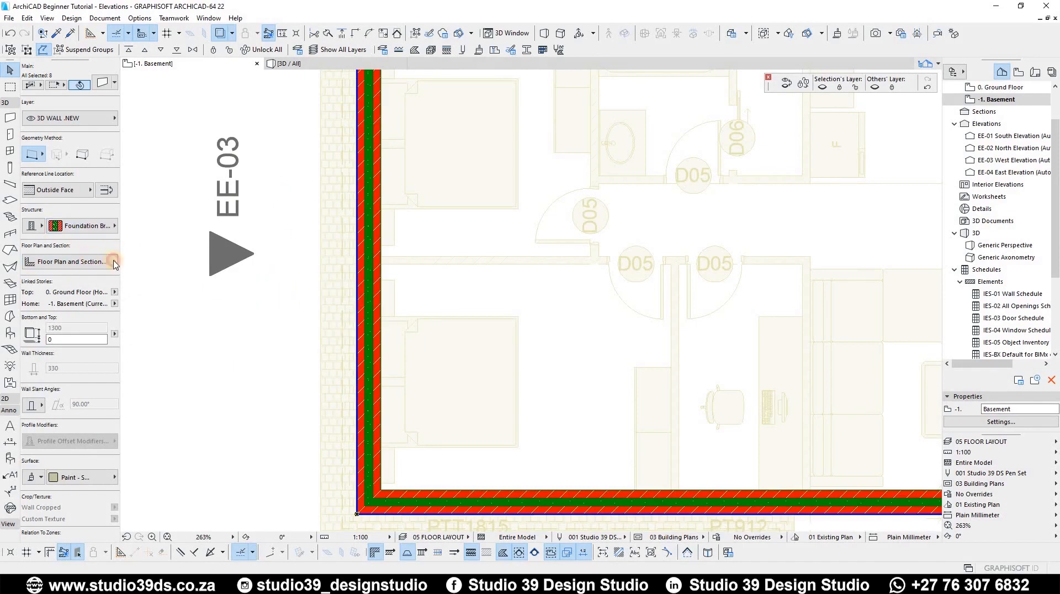
Step: Set the uncut line pen of the selected foundation walls to pen 1, 0.10 mm, and deselect them
click(90, 259)
click(360, 352)
click(370, 347)
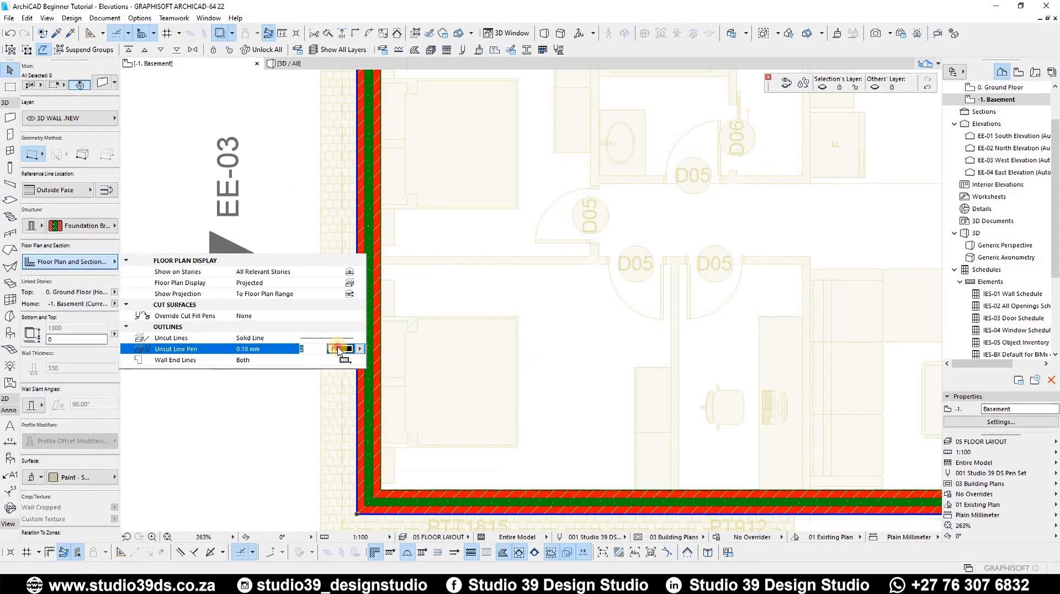
click(362, 350)
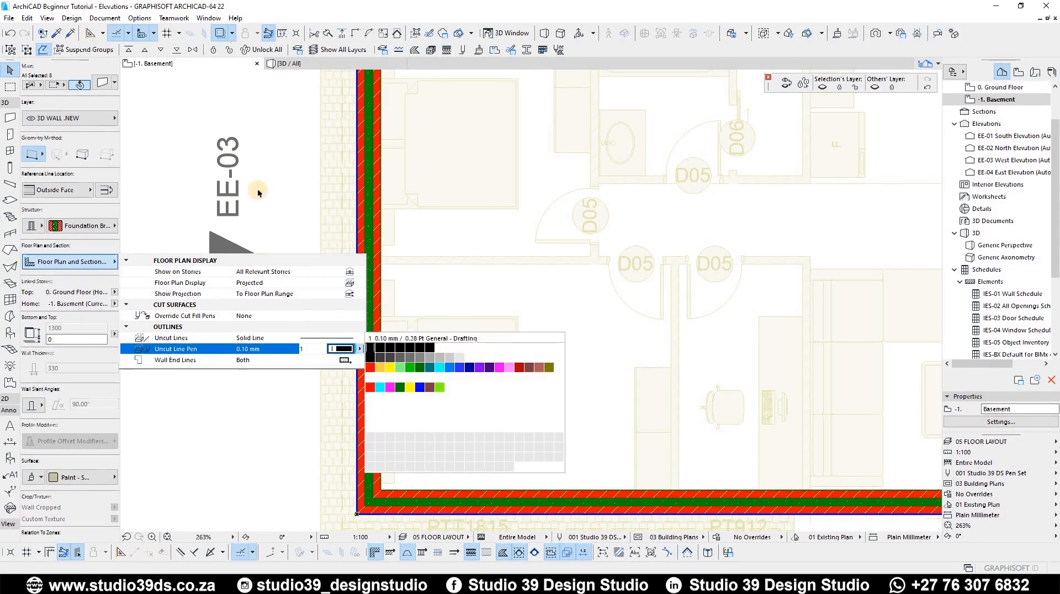
click(303, 230)
scroll(304, 230, down, 8)
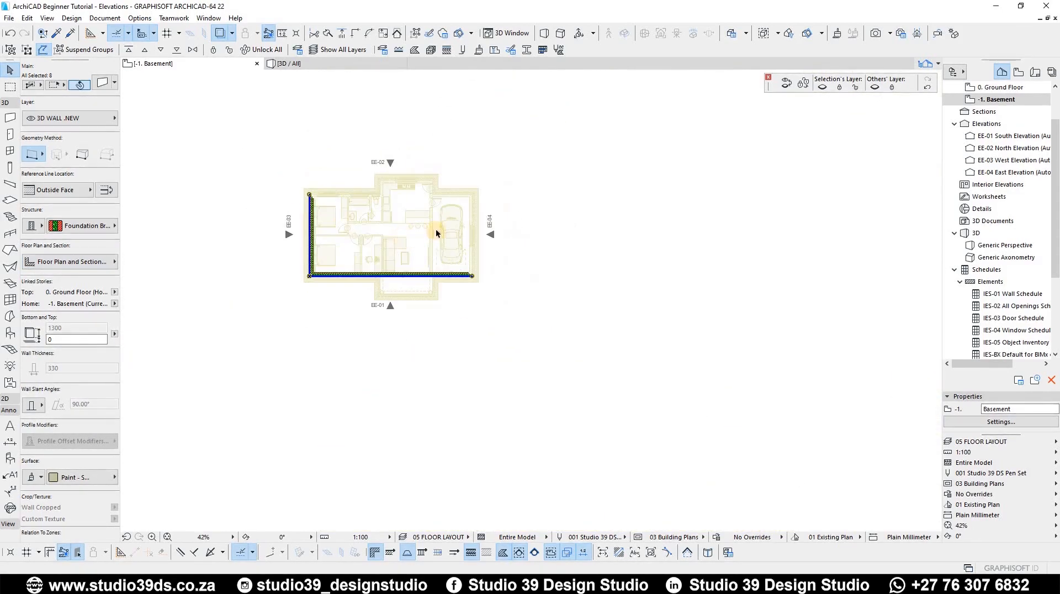
scroll(472, 280, up, 5)
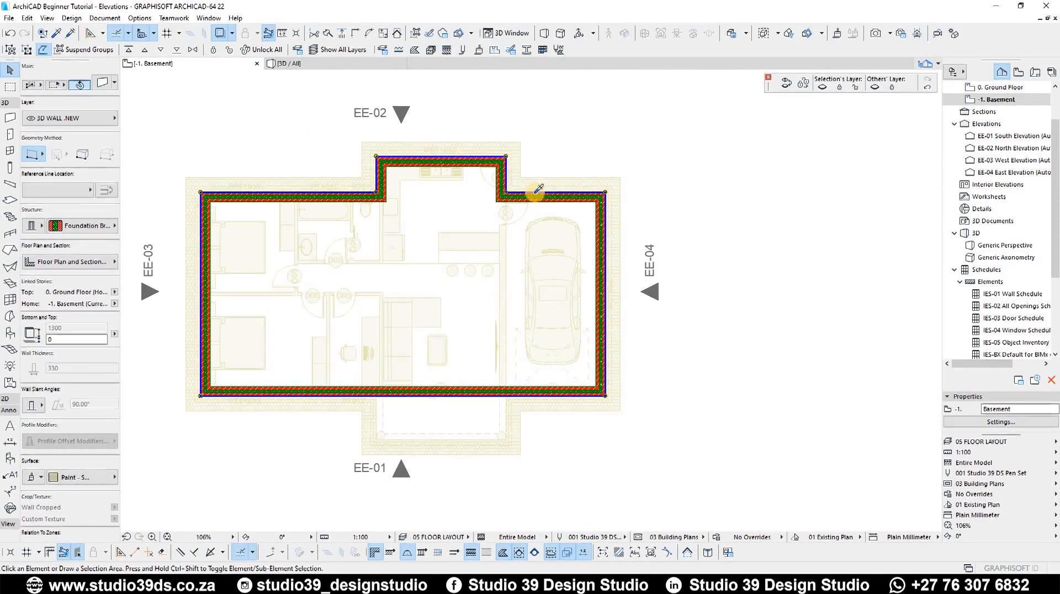
key(Escape)
key(w)
scroll(543, 404, up, 8)
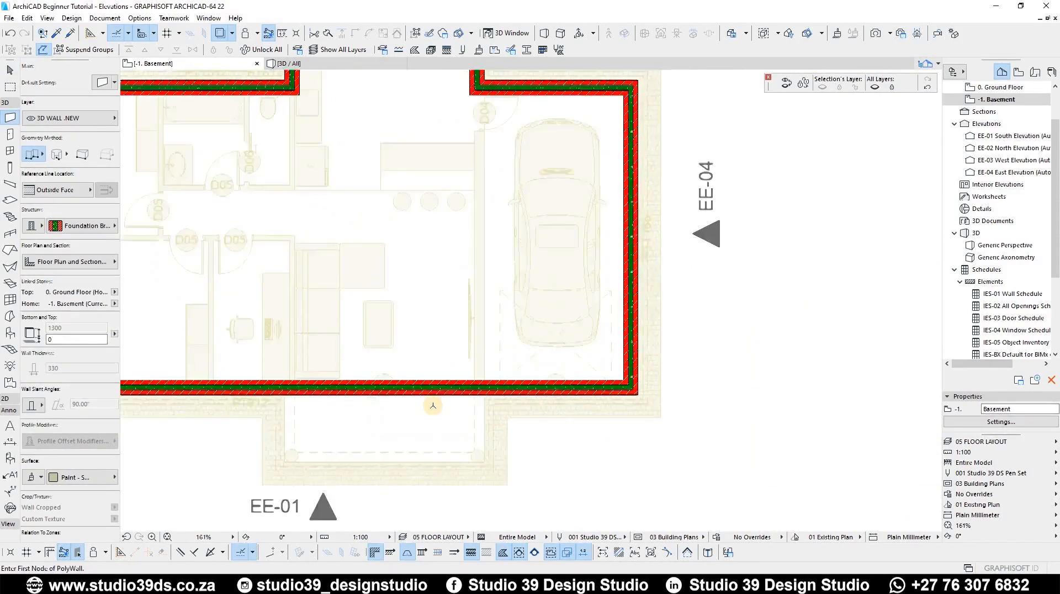
click(478, 318)
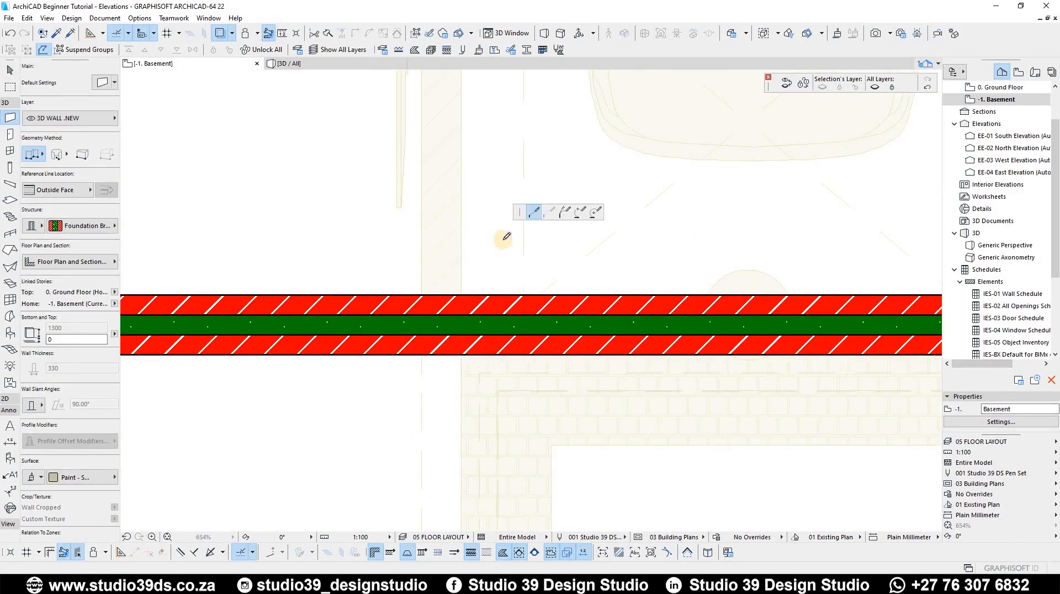
scroll(516, 279, down, 6)
scroll(461, 134, down, 2)
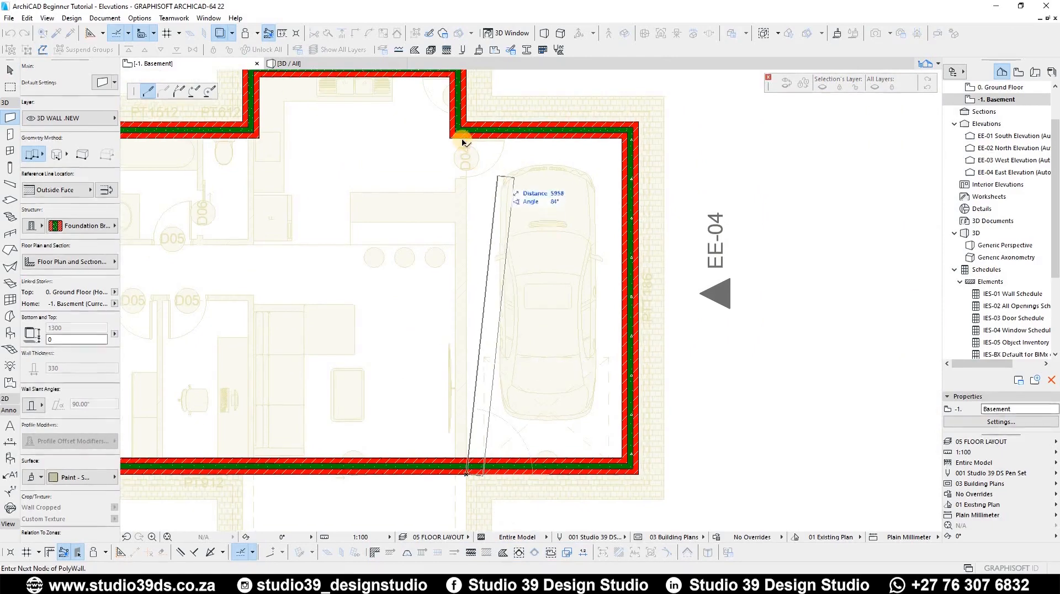
key(Escape)
key(Escape)
scroll(464, 208, up, 4)
scroll(582, 239, down, 5)
scroll(582, 239, down, 3)
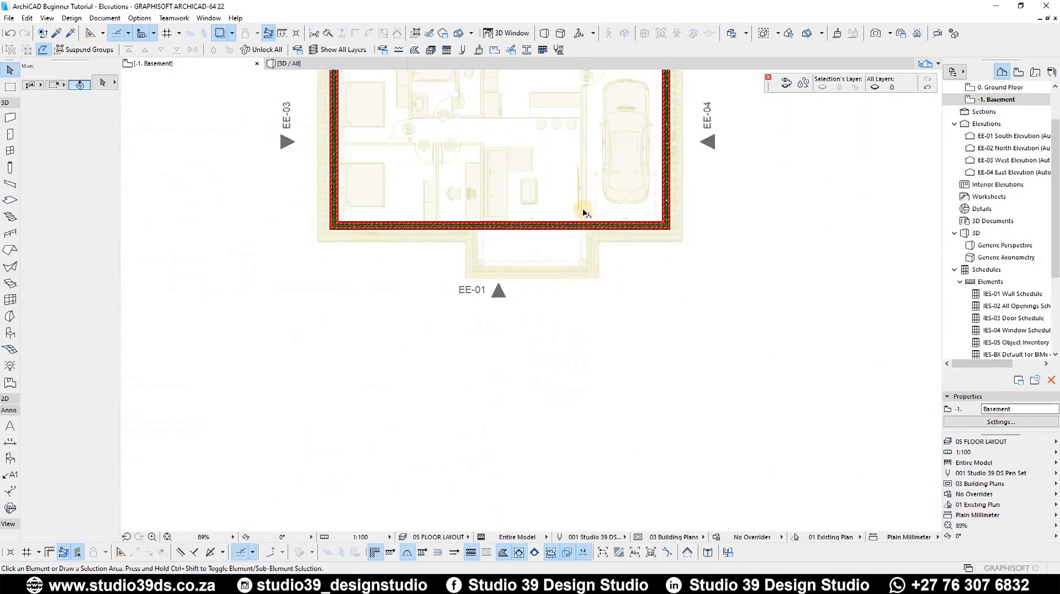
Step: Draw a U-shaped foundation wall around the south porch projection, using the settings of the existing Foundation Brcks wall
scroll(579, 208, up, 5)
alt+click(570, 206)
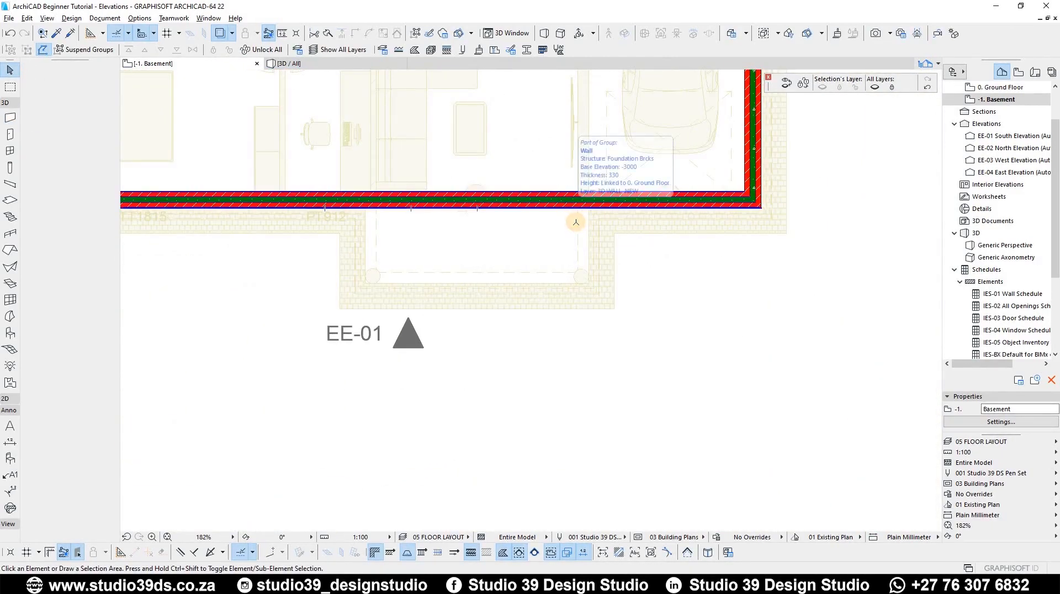
scroll(609, 185, up, 4)
click(609, 185)
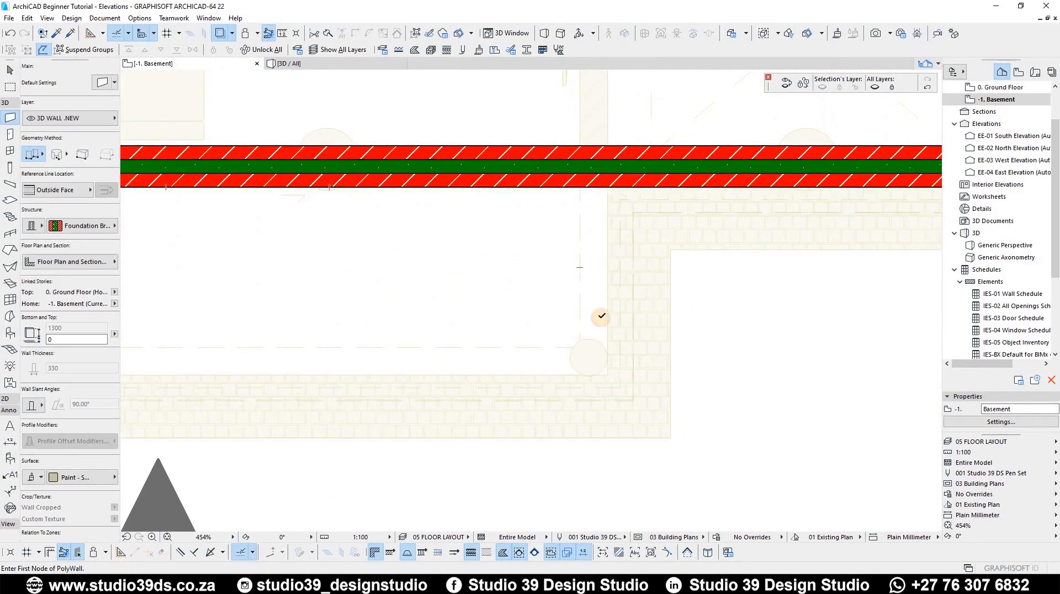
click(608, 375)
middle_drag(461, 344, 621, 364)
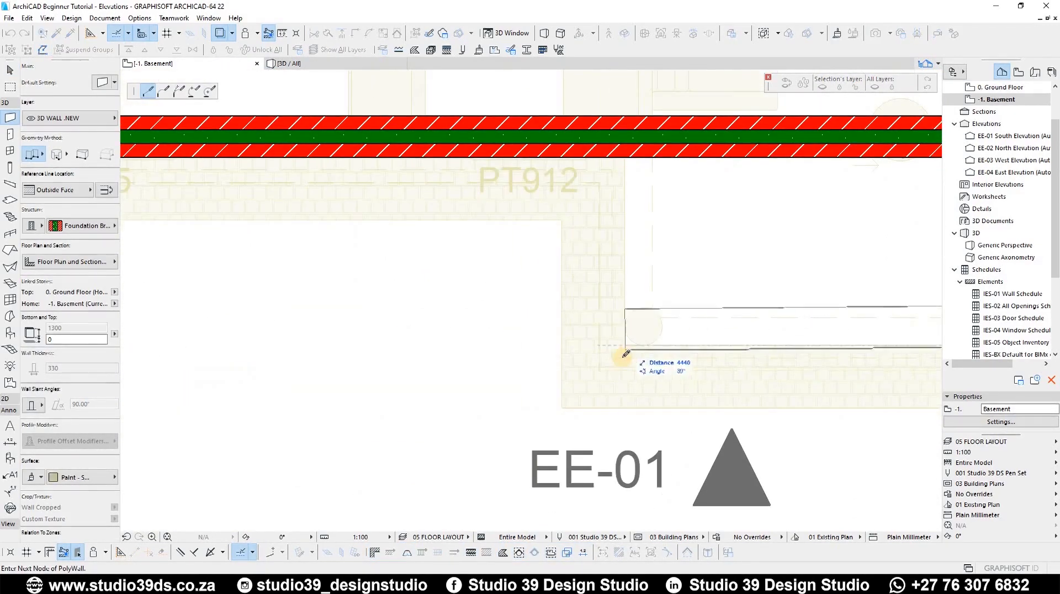
click(626, 342)
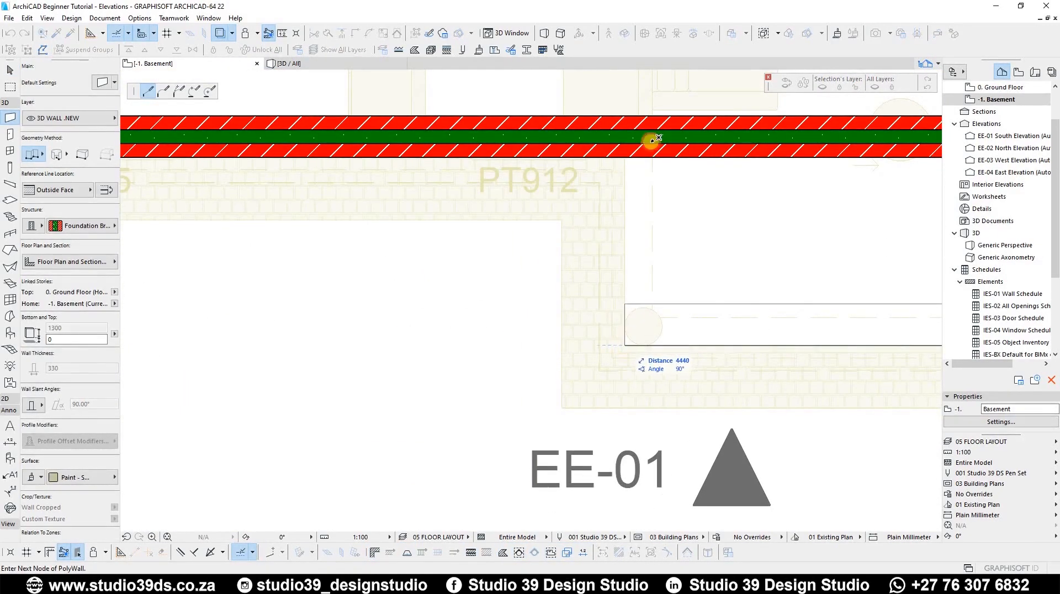
double_click(626, 153)
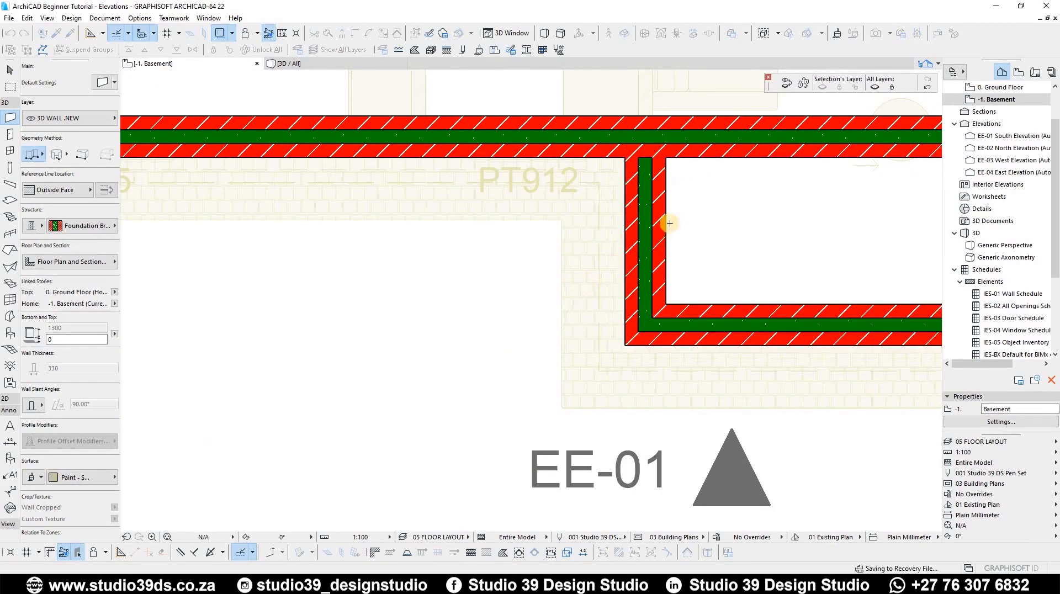
Step: Draw the dividing foundation wall between house and garage, from the north wall near door D04 to the south wall
scroll(422, 199, down, 5)
scroll(508, 209, up, 5)
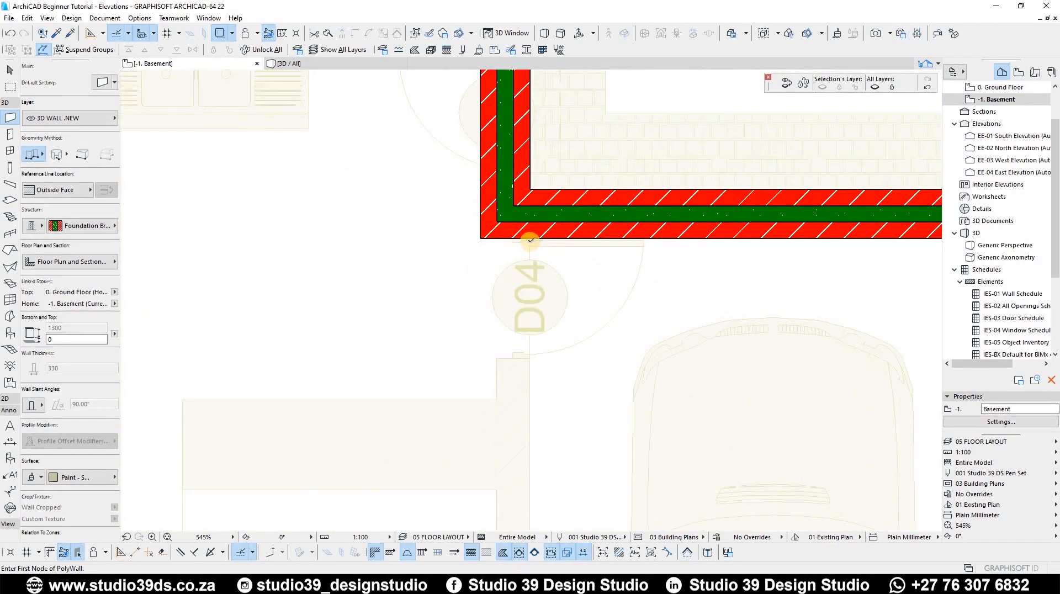
click(529, 239)
scroll(491, 329, down, 4)
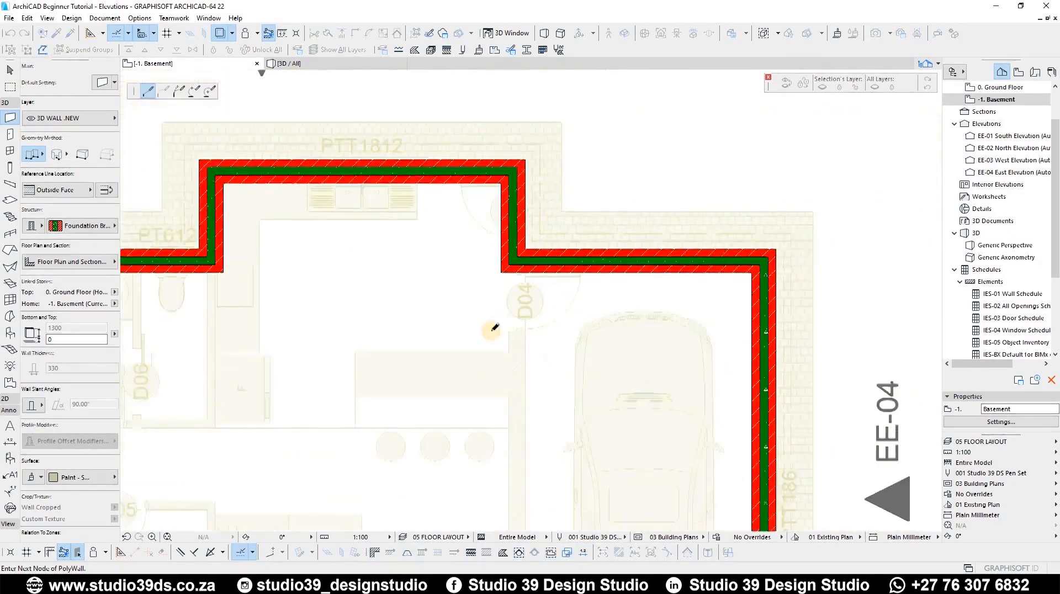
scroll(486, 309, down, 3)
scroll(517, 333, up, 4)
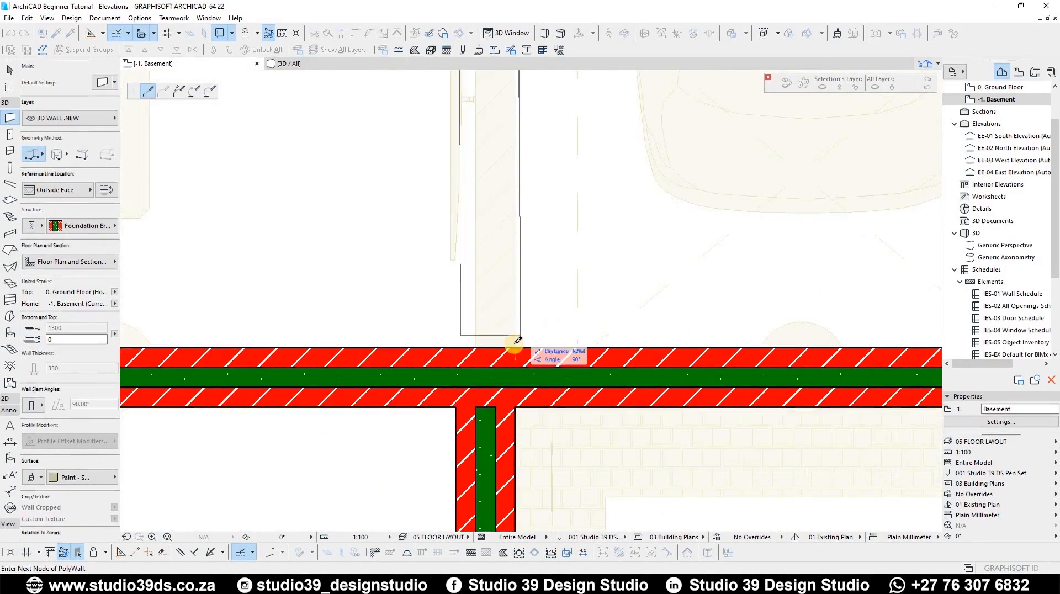
double_click(515, 344)
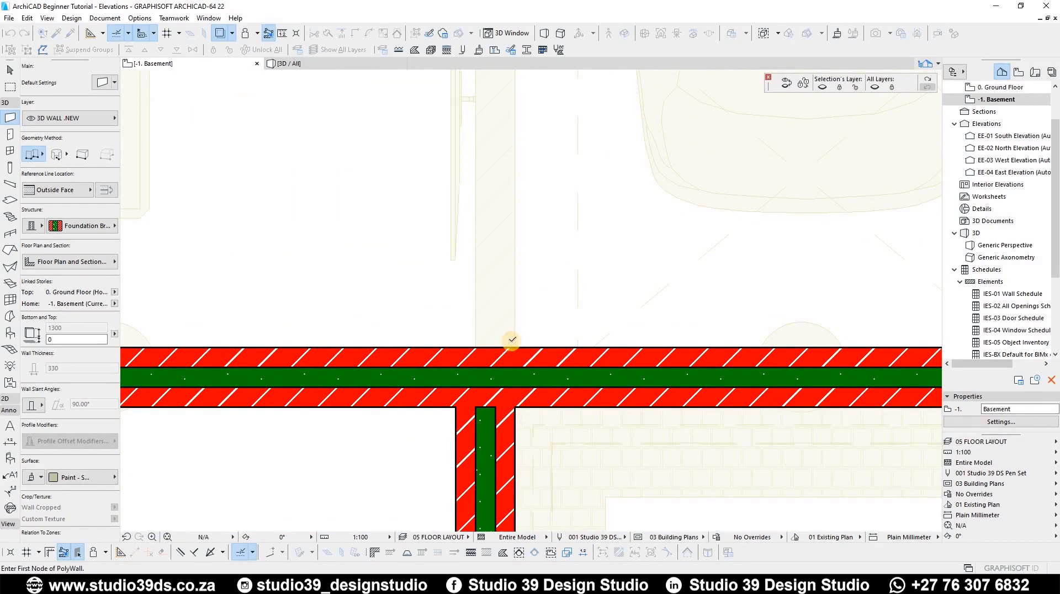
scroll(547, 276, down, 5)
scroll(581, 204, up, 1)
scroll(581, 205, down, 4)
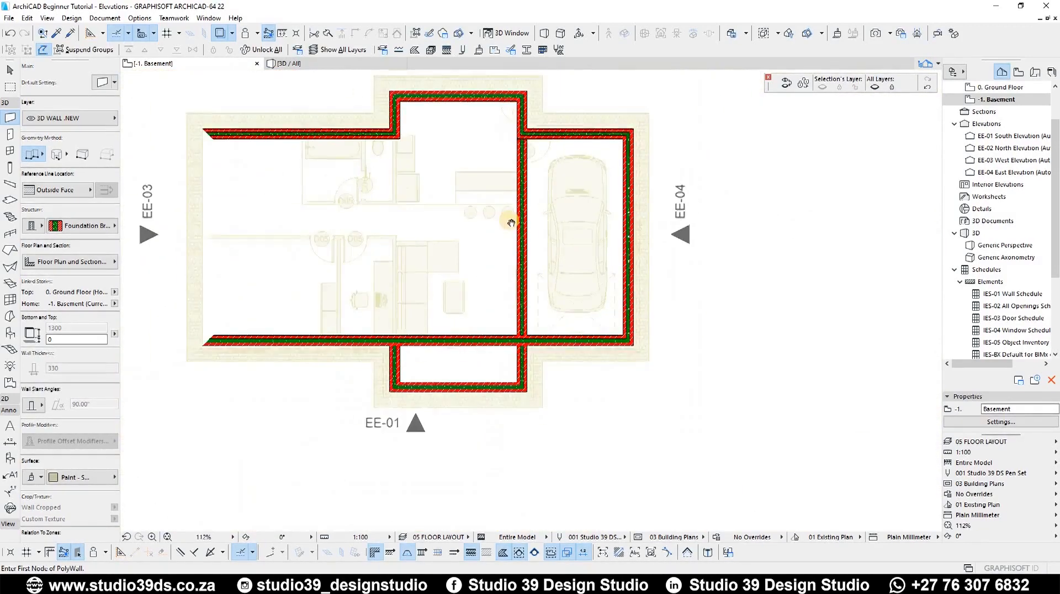
scroll(558, 307, up, 3)
key(Escape)
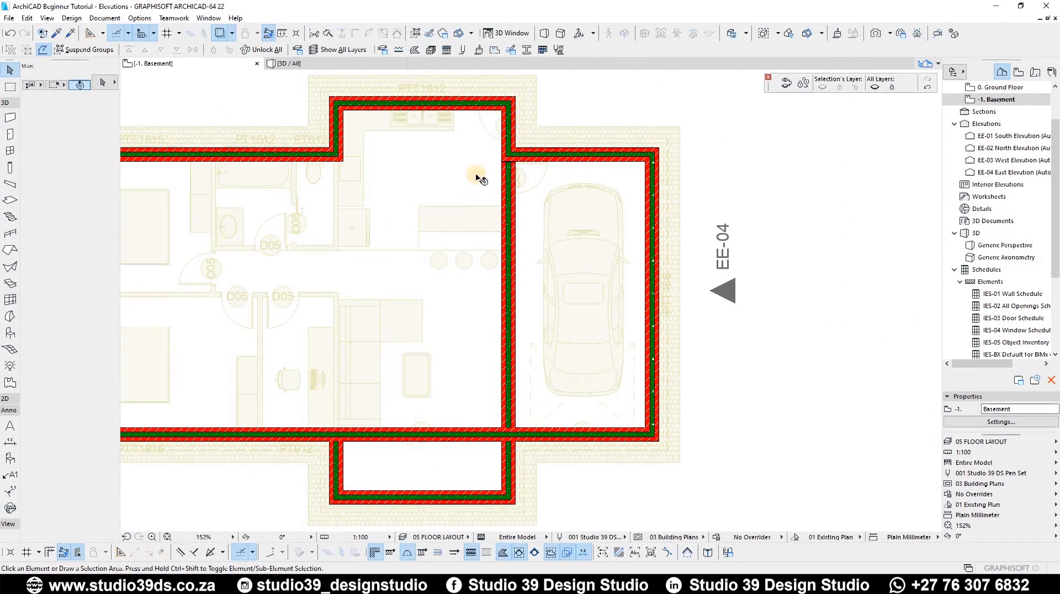
Step: Stretch the dividing wall's north end up to the outer wall's reference line so the two walls join
scroll(544, 160, up, 8)
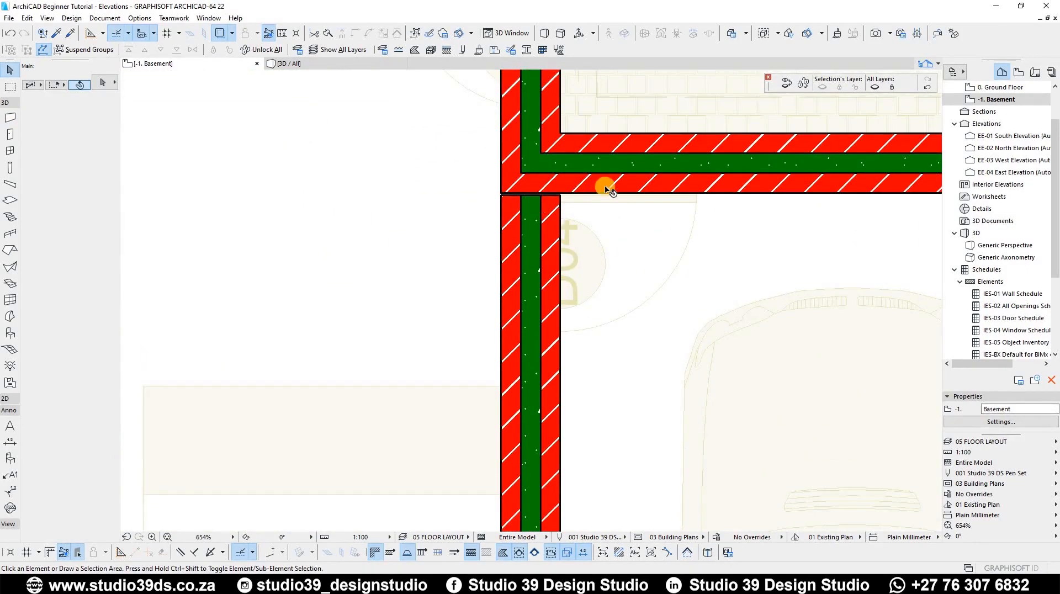
scroll(607, 190, up, 4)
click(601, 184)
click(599, 185)
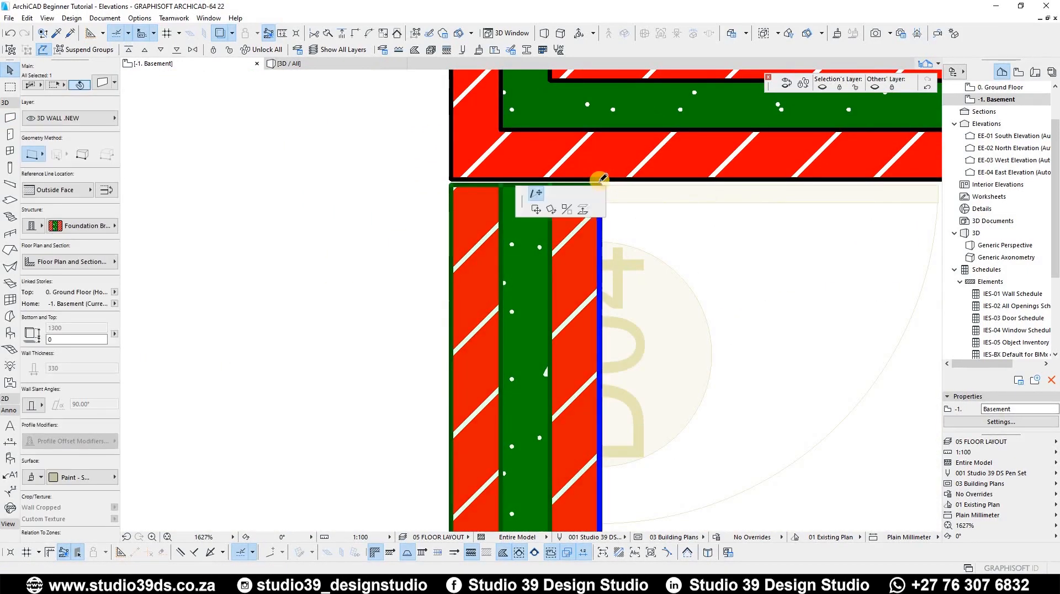
scroll(559, 271, down, 6)
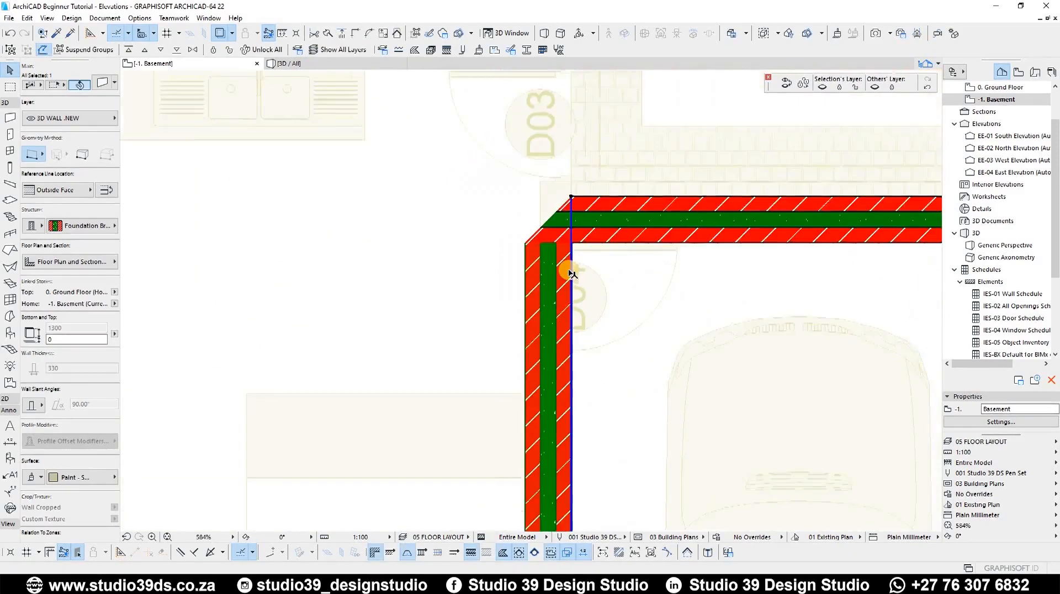
key(Escape)
scroll(523, 274, down, 5)
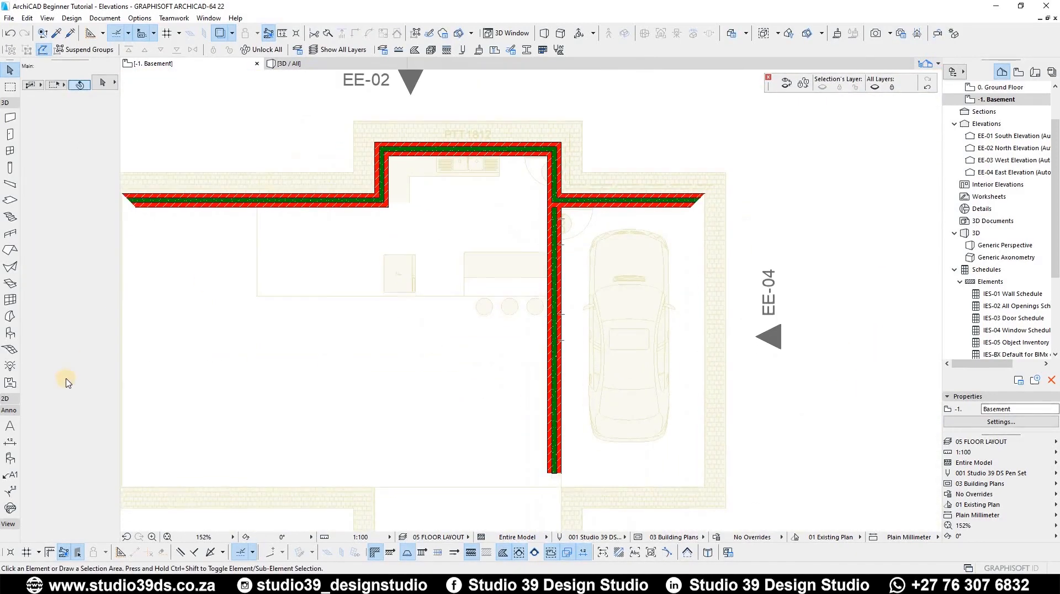
Step: Draw a rectangular fill on the ARCHICAD Layer over the brick skin between the cavity cores at the dividing wall's north junction
click(6, 399)
click(10, 479)
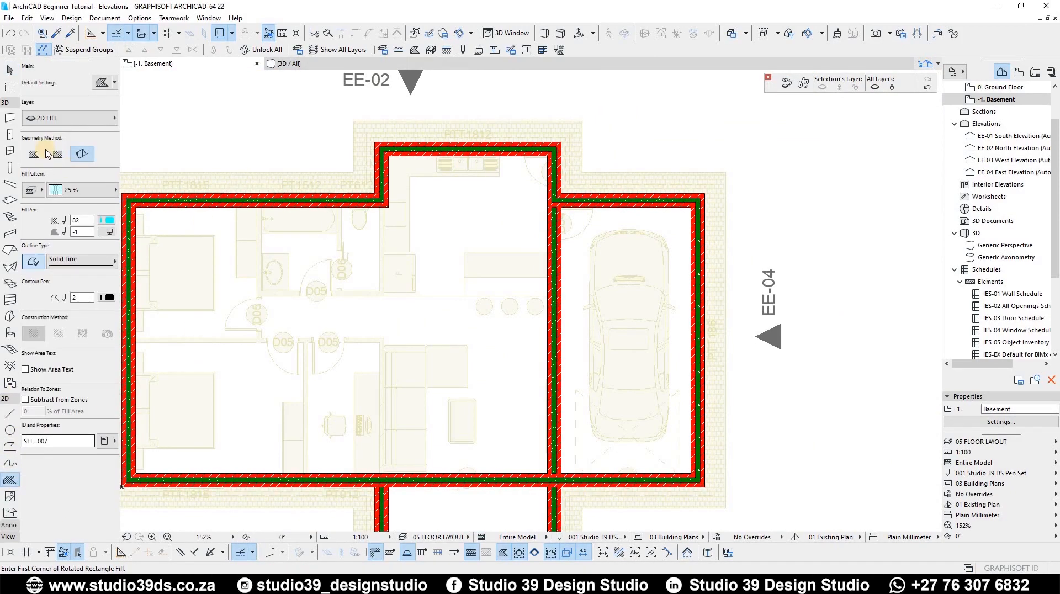
click(48, 119)
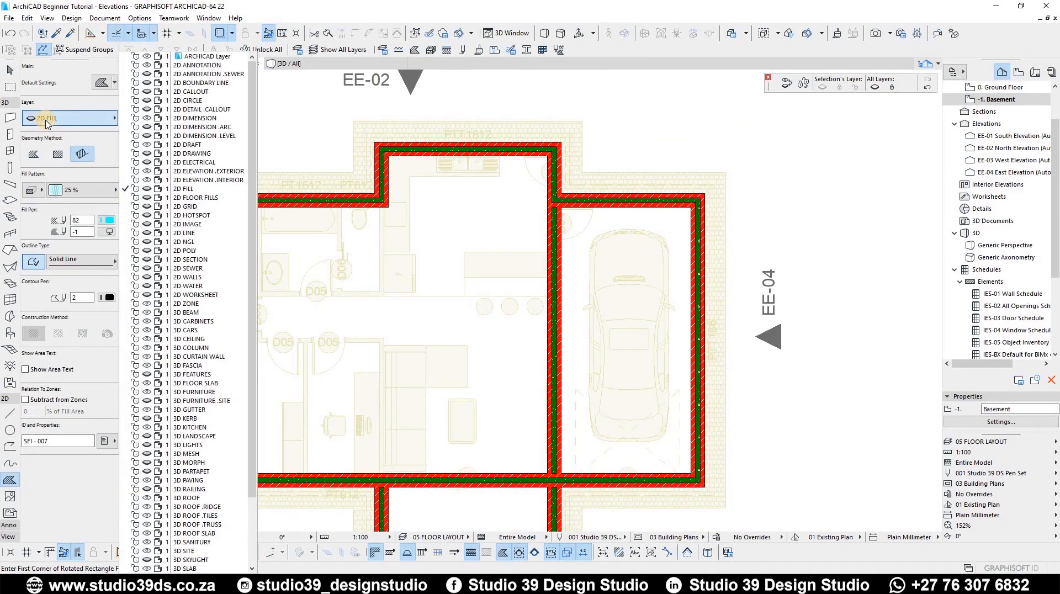
click(190, 57)
scroll(560, 198, up, 8)
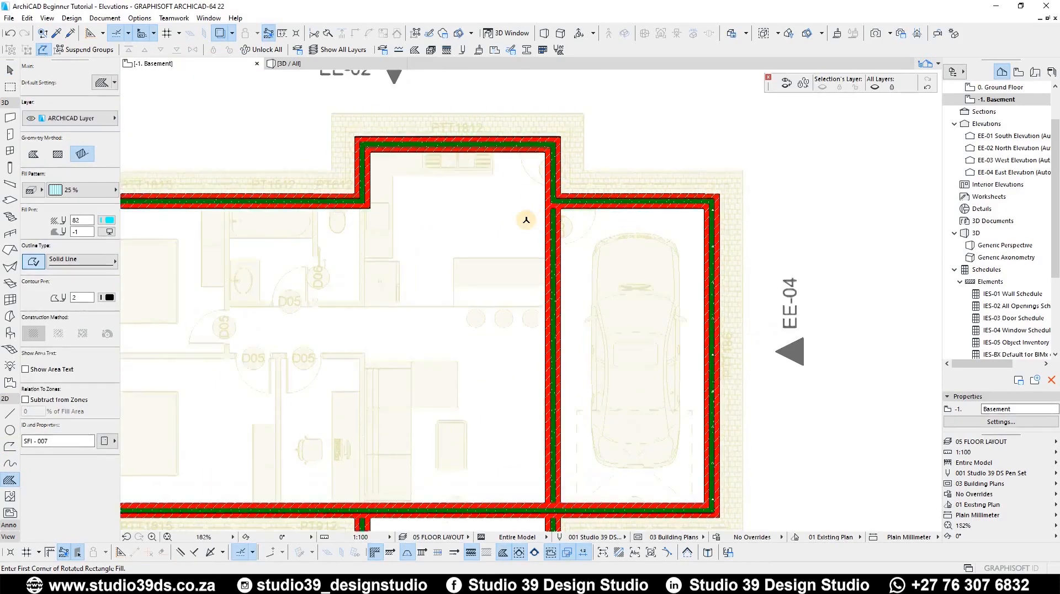
scroll(500, 231, up, 1)
click(500, 230)
click(519, 242)
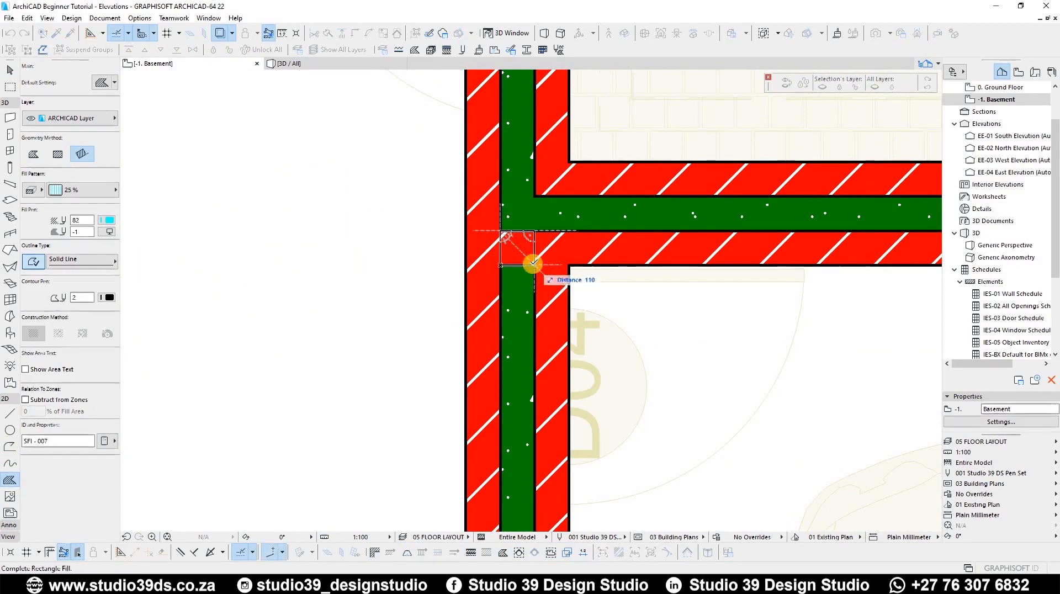
click(531, 265)
shift+click(535, 234)
click(532, 231)
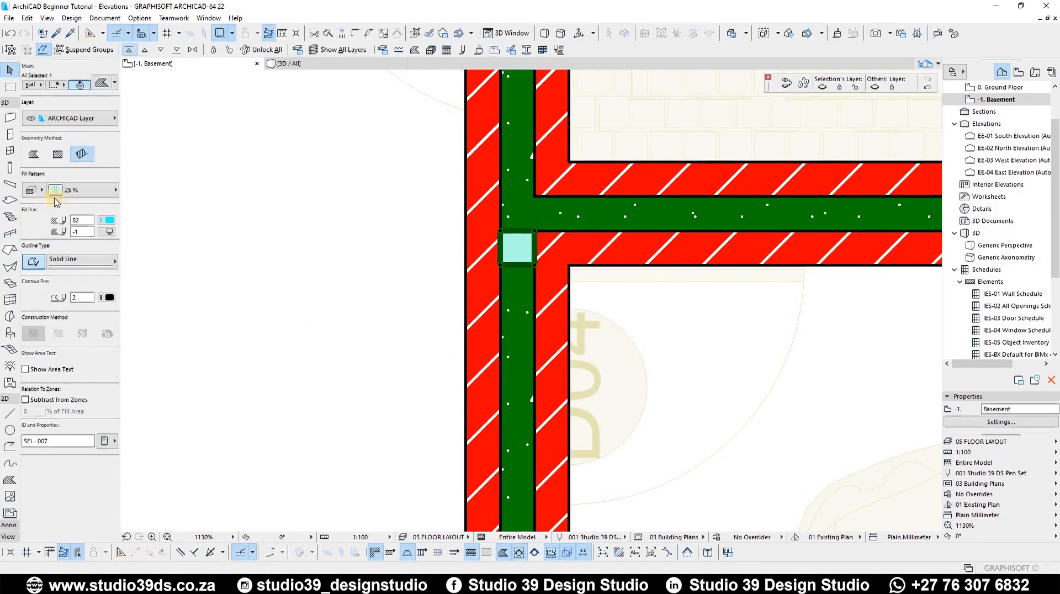
Step: Change the selected patch's fill pattern to Lightweight Concrete
click(115, 189)
click(38, 191)
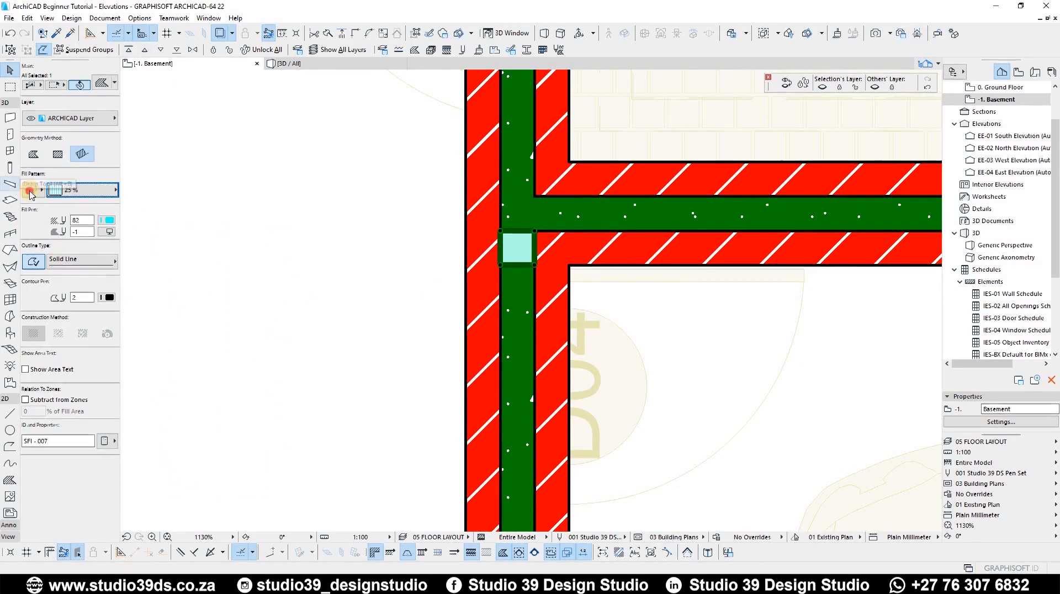
click(29, 192)
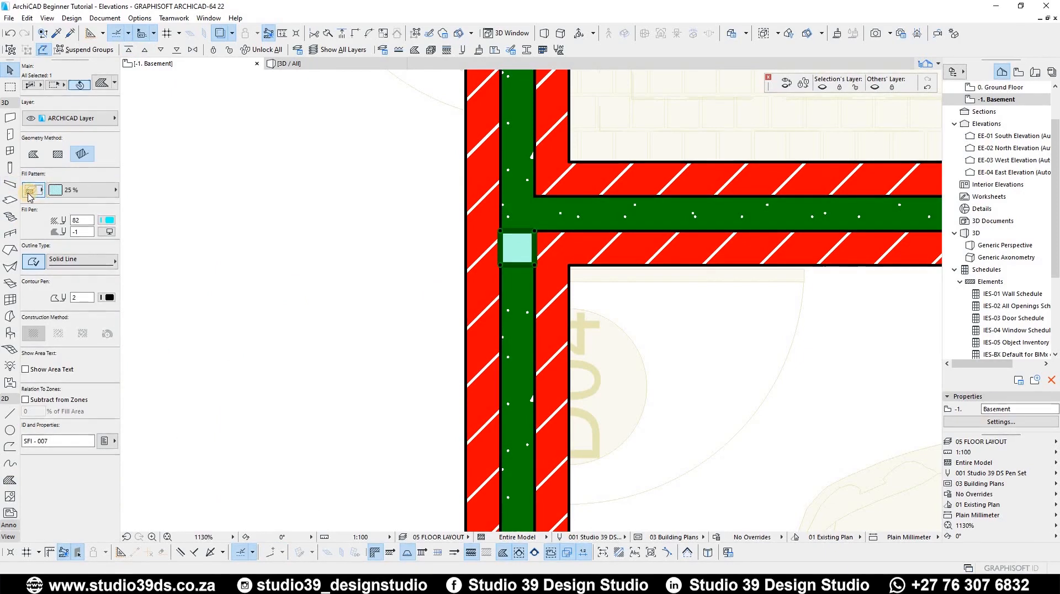
click(55, 194)
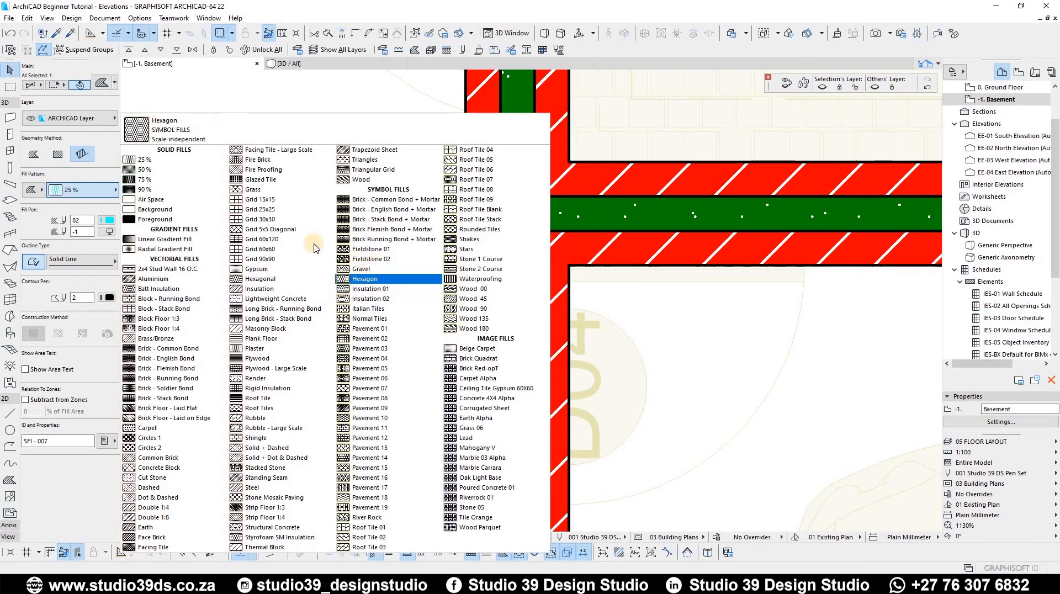
click(276, 299)
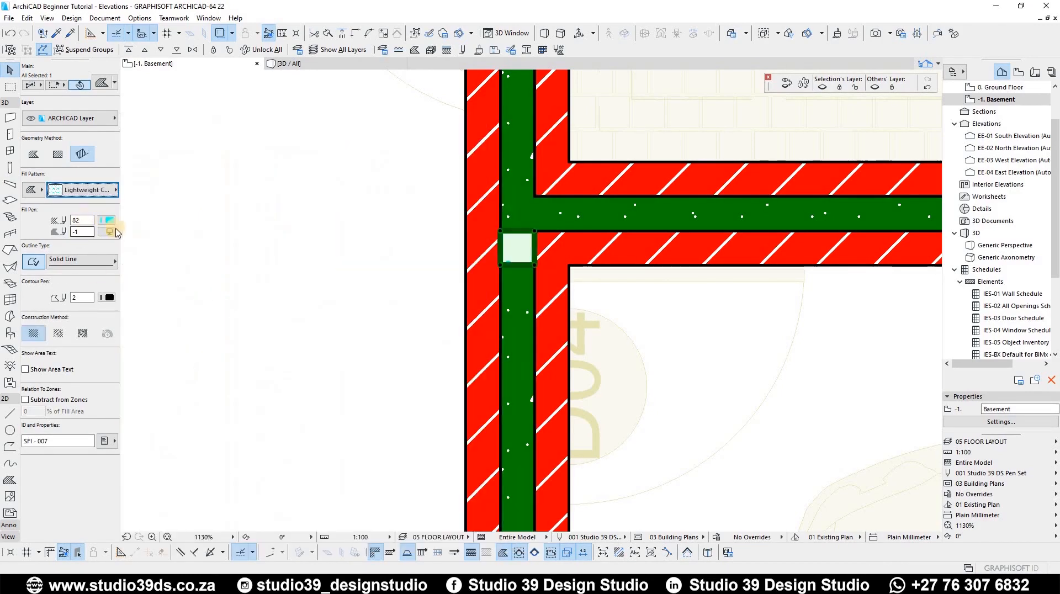
Step: Set the patch's fill pen to 8, its background pen to 84 and its contour pen to 1
click(109, 223)
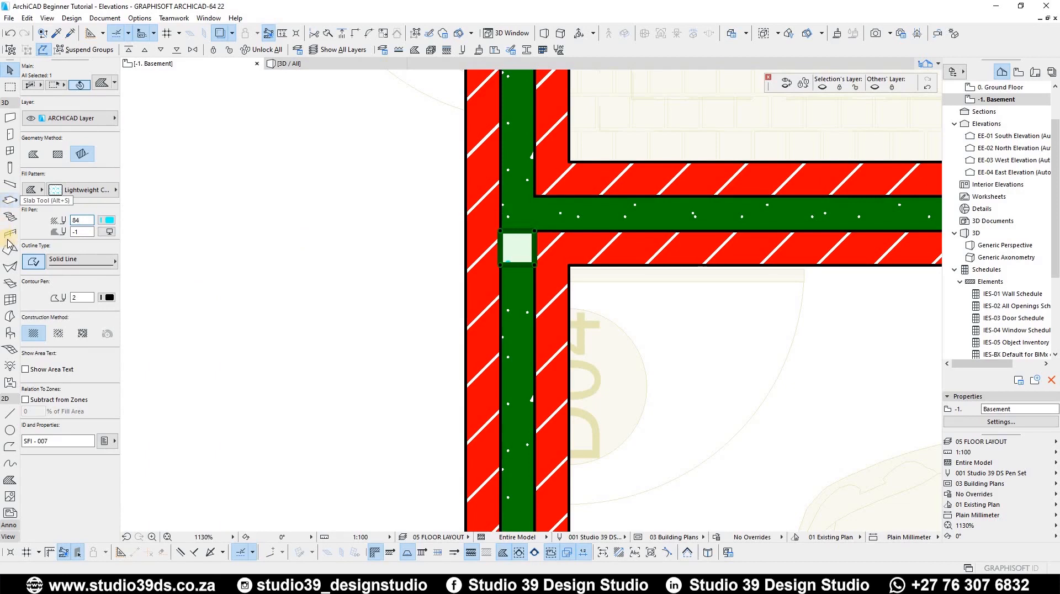
click(92, 232)
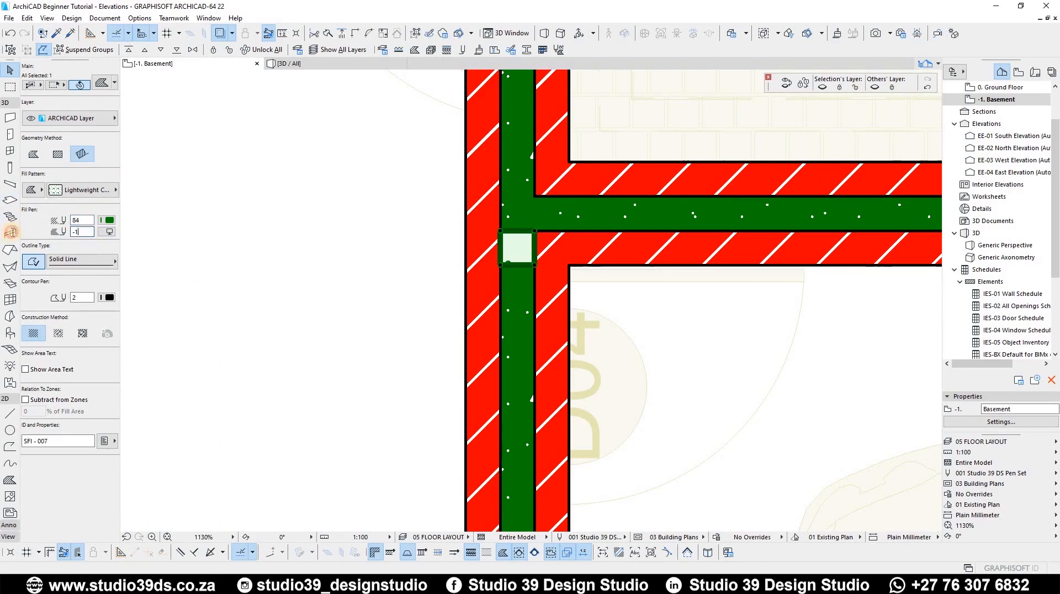
key(Return)
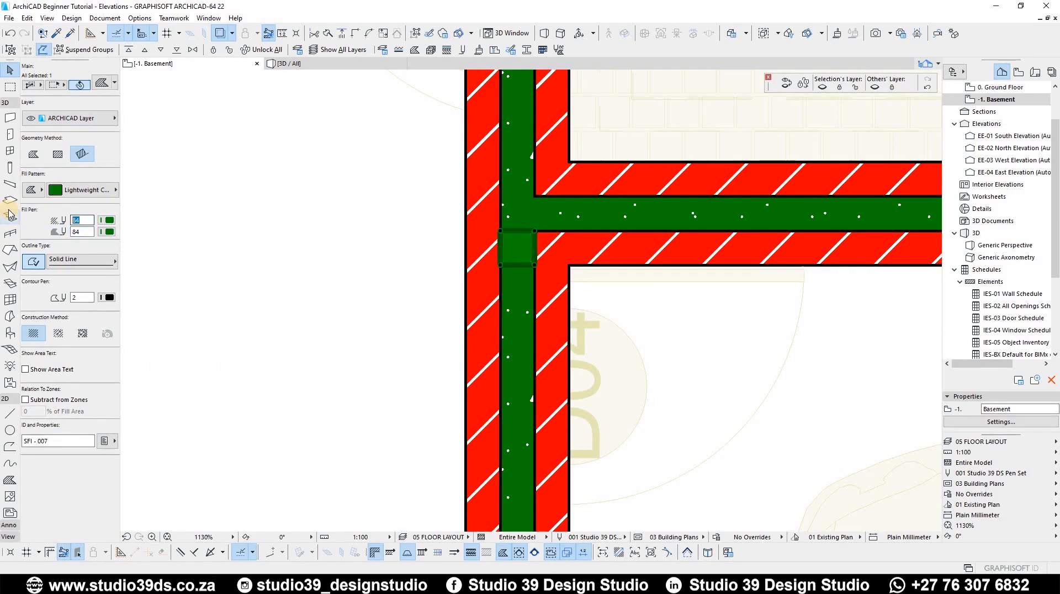
click(107, 299)
click(118, 296)
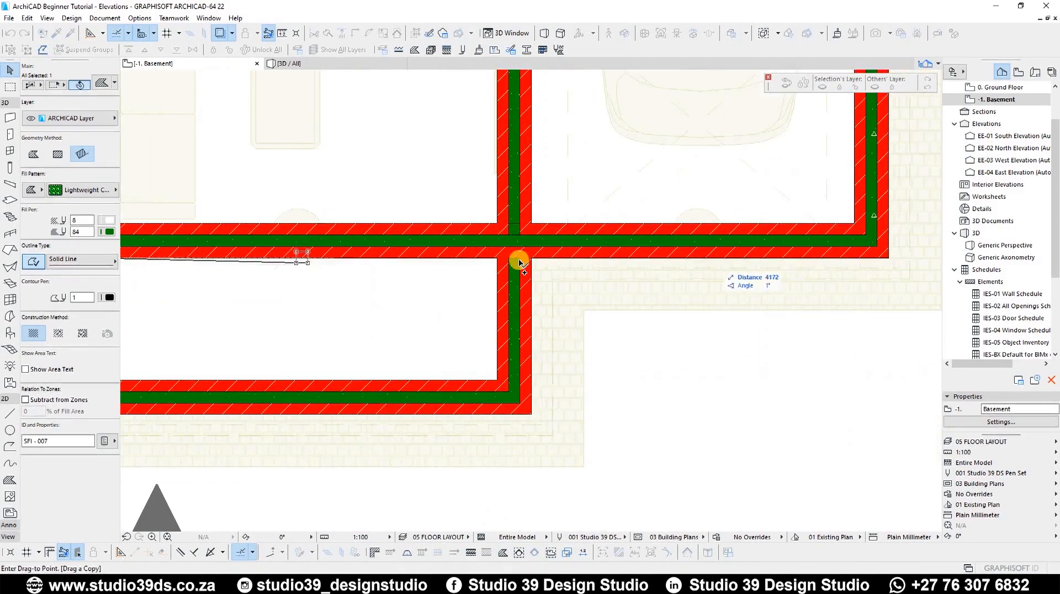
Step: Place copies of the concrete fill patch over the south wall's junctions with the porch and dividing walls
click(519, 259)
key(Escape)
scroll(617, 323, down, 5)
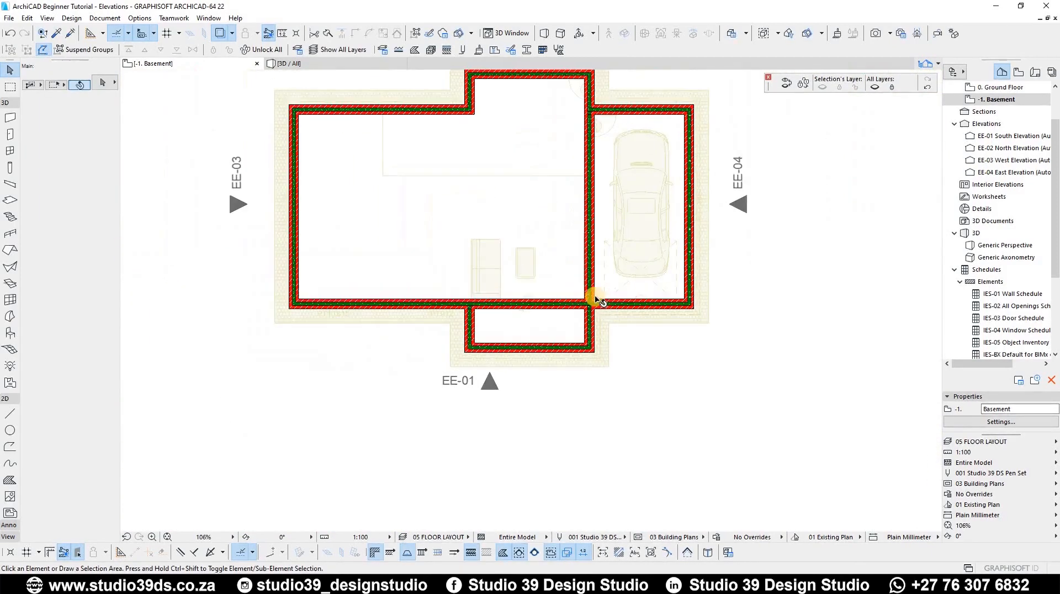
scroll(596, 300, up, 3)
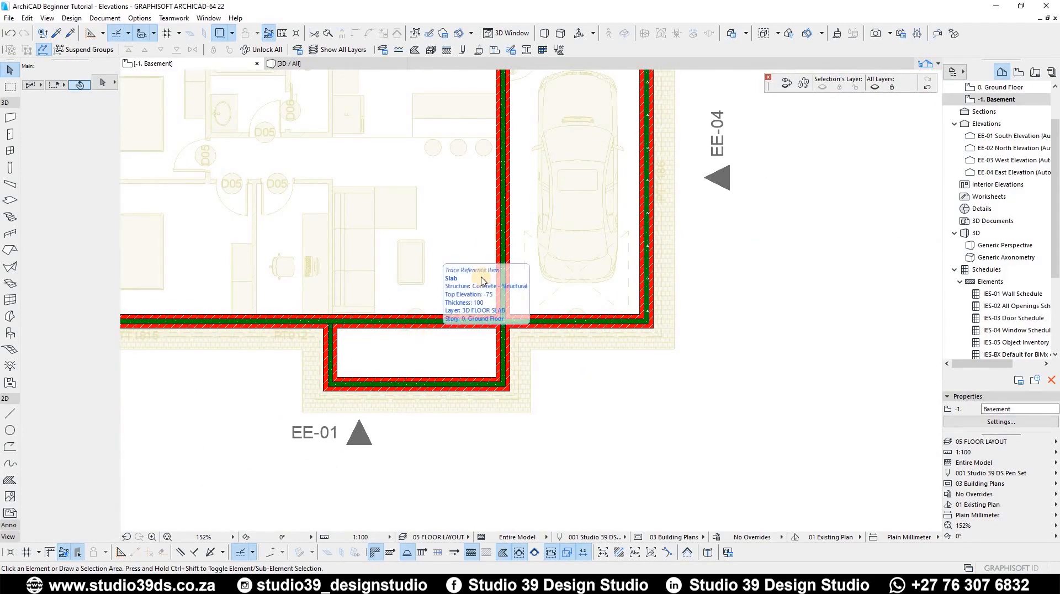
scroll(386, 327, up, 5)
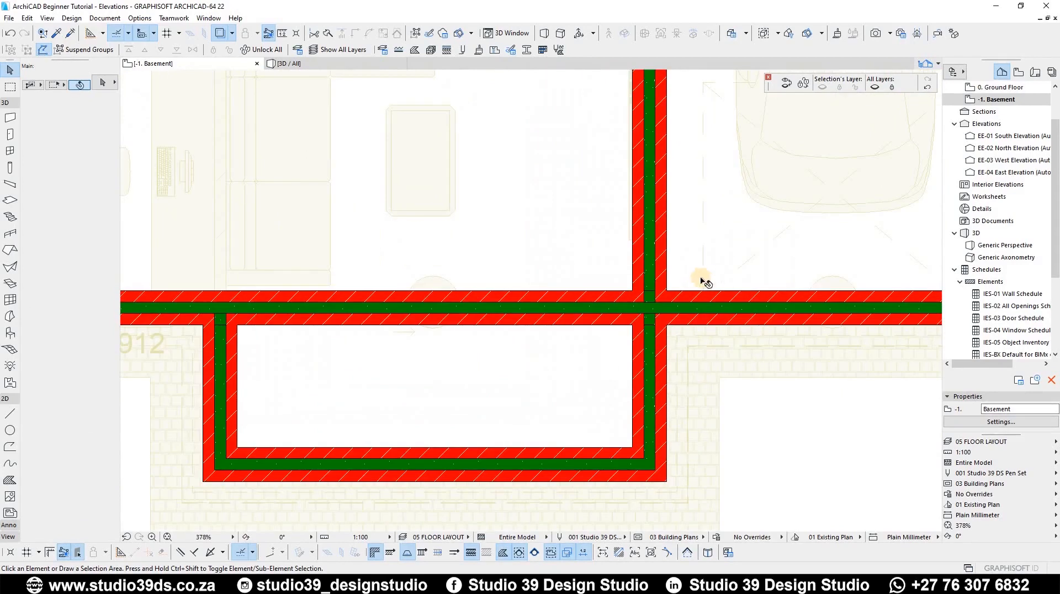
scroll(615, 362, down, 6)
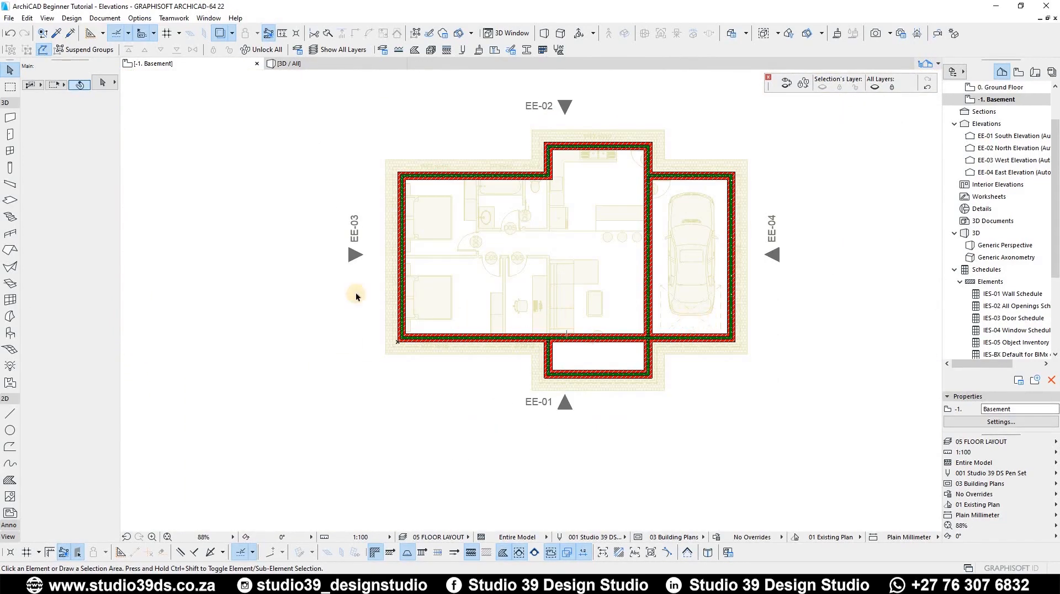
Step: Save the project as a new file named "ArchiCAD Beginner Tutorial - Foundations"
key(ctrl+shift)
key(ctrl+shift+s)
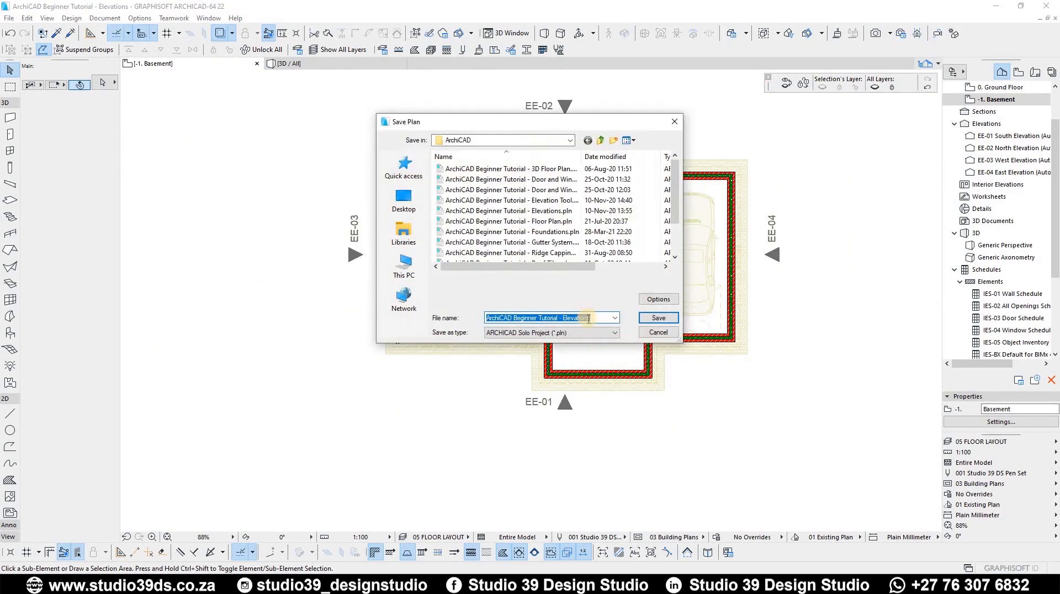
click(596, 316)
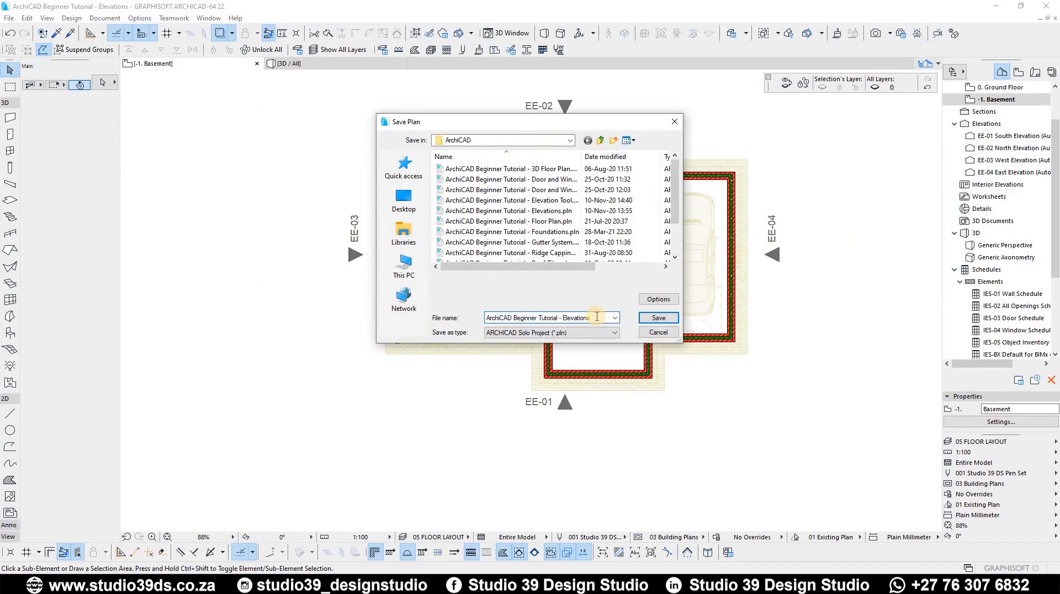
text(fOUNDATION)
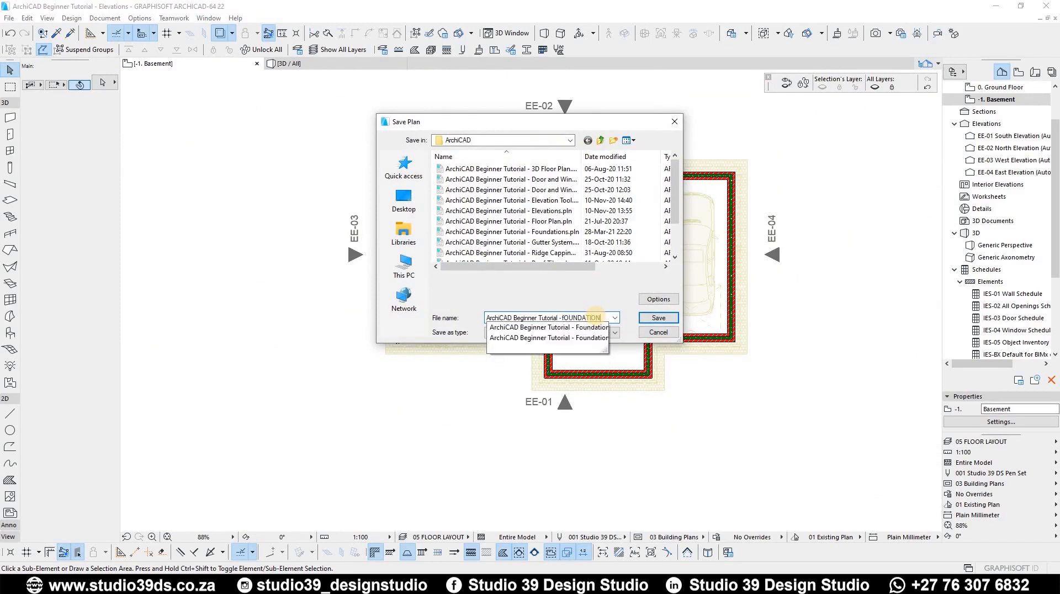
key(ctrl+shift+Left)
key(Tab)
key(shift+Tab)
key(Right)
key(BackSpace)
click(604, 330)
key(Right)
key(BackSpace)
key(BackSpace)
key(BackSpace)
key(BackSpace)
key(Return)
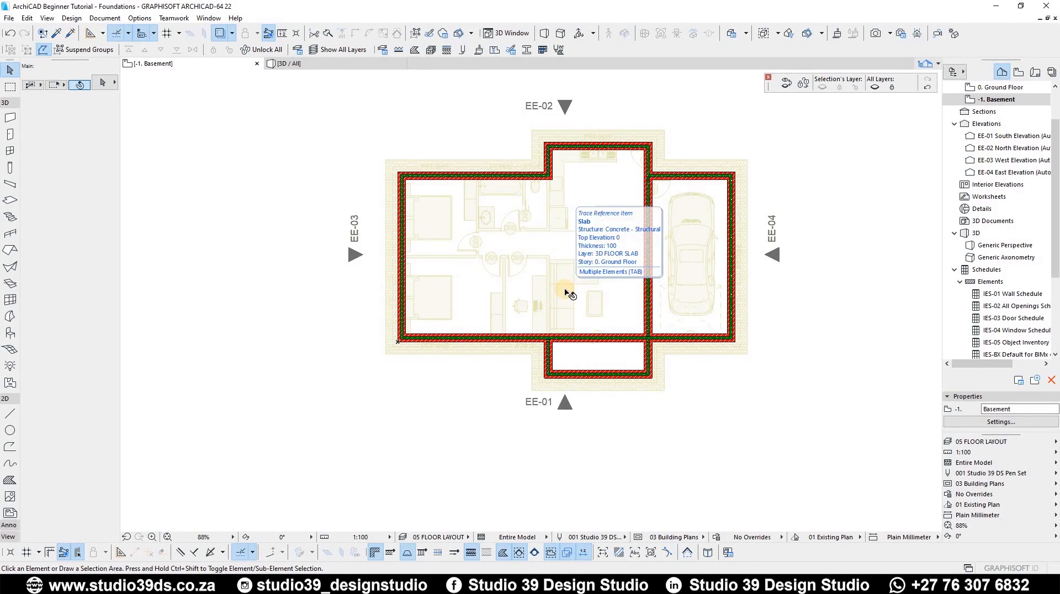
Step: Move all the basement walls, including the porch and dividing walls, to the 3D WALL .FOUNDATION layer
key(ctrl+a)
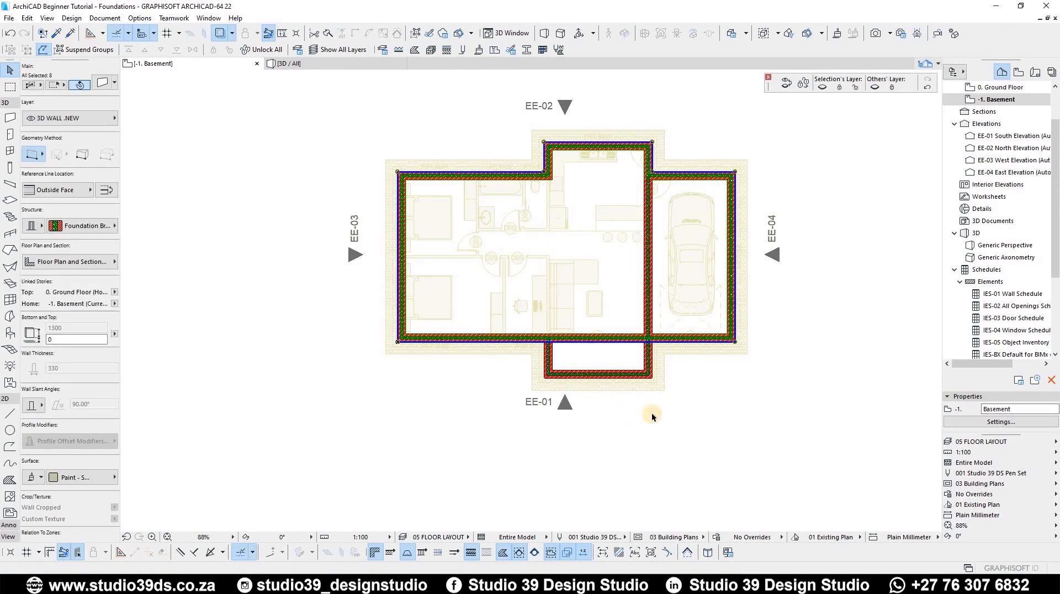
shift+click(651, 376)
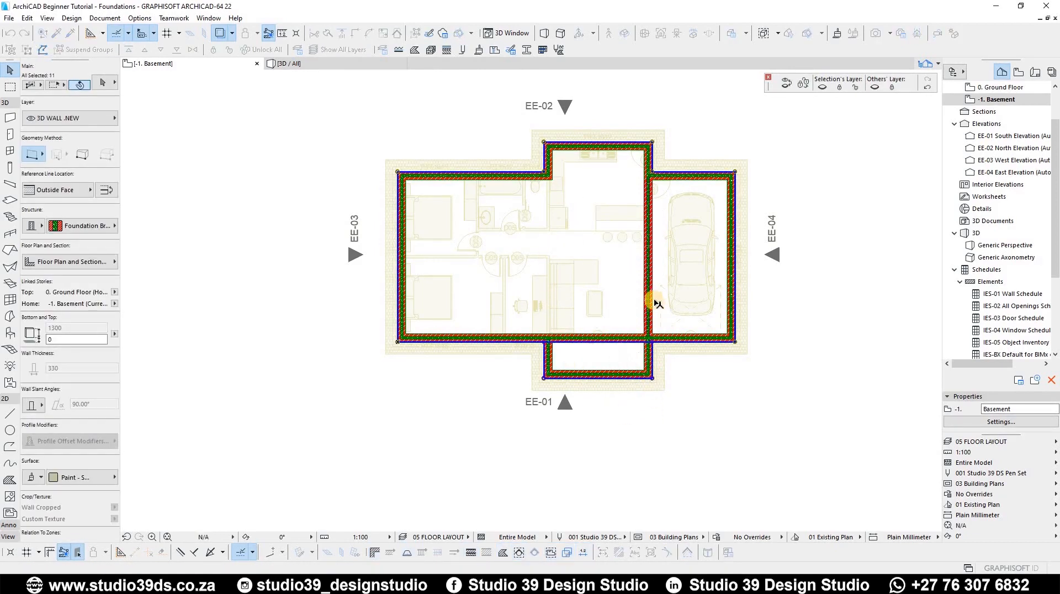
click(70, 120)
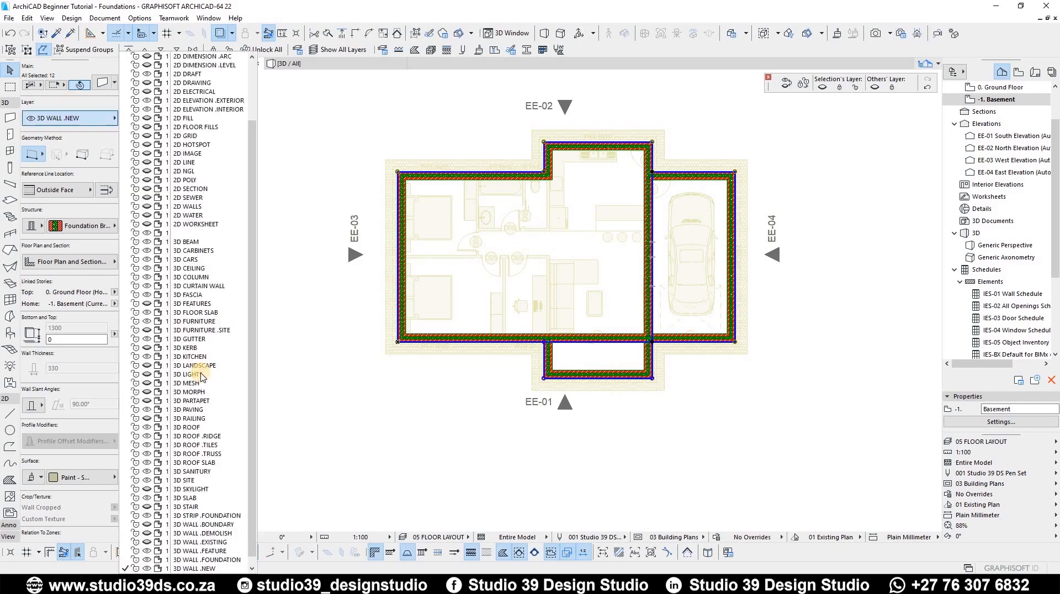
click(238, 559)
key(Escape)
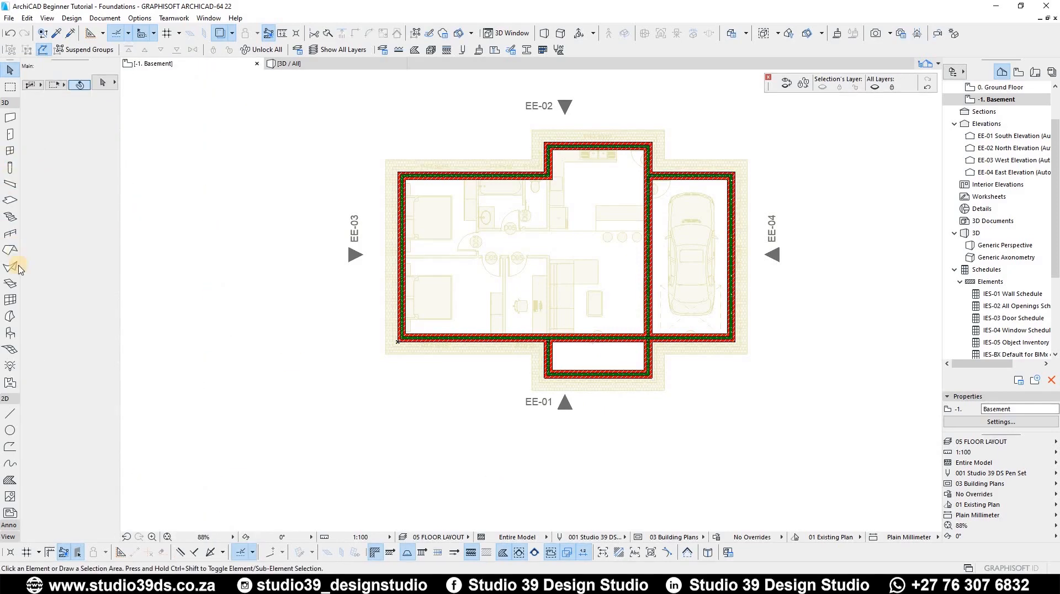
Step: Set the Beam tool's default layer to 3D STRIP .FOUNDATION and its building material to EF-01 Concrete - New
click(10, 184)
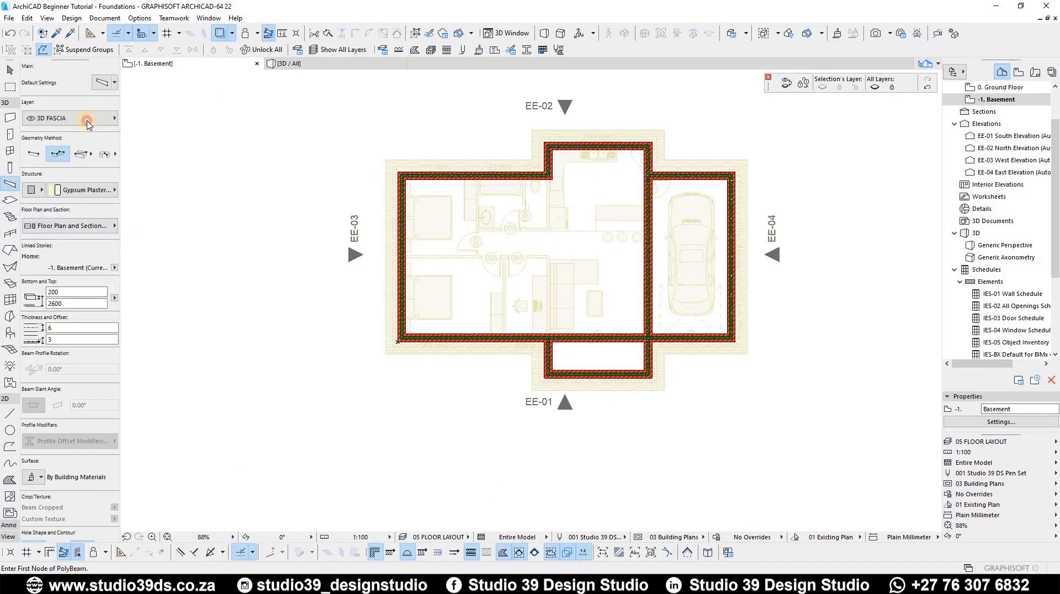
click(88, 124)
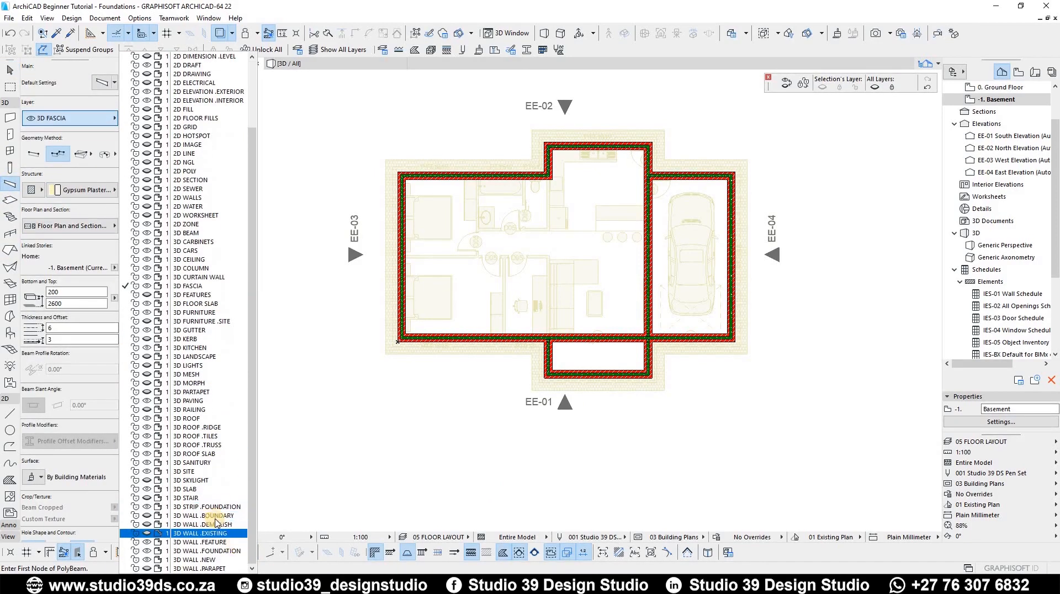
click(207, 507)
click(74, 191)
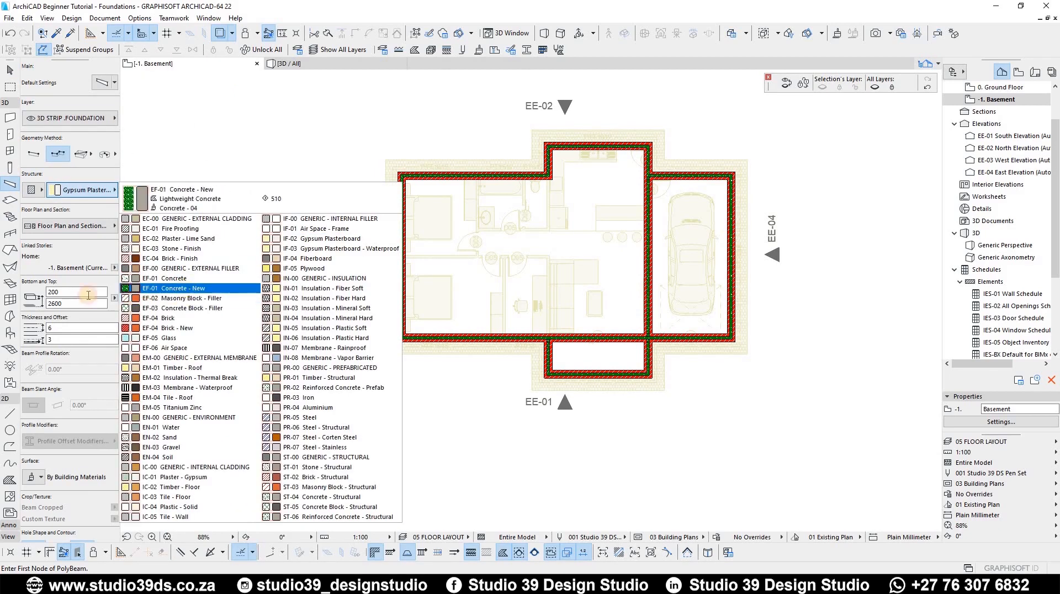
click(185, 288)
Step: Set the default beam's height to 300, its width to 700 and its reference axis offset to 165
click(69, 293)
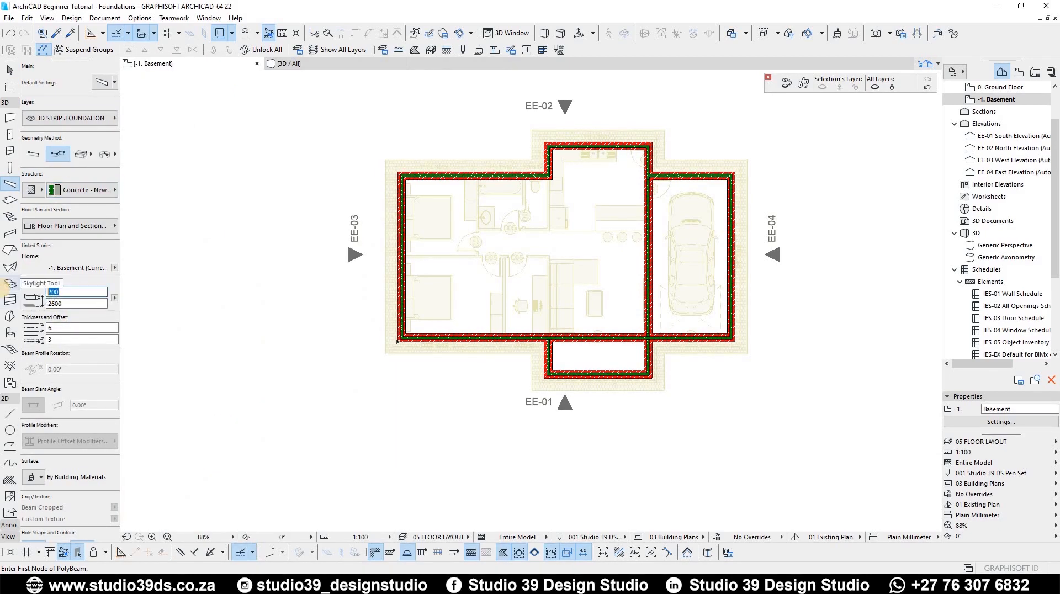
click(62, 328)
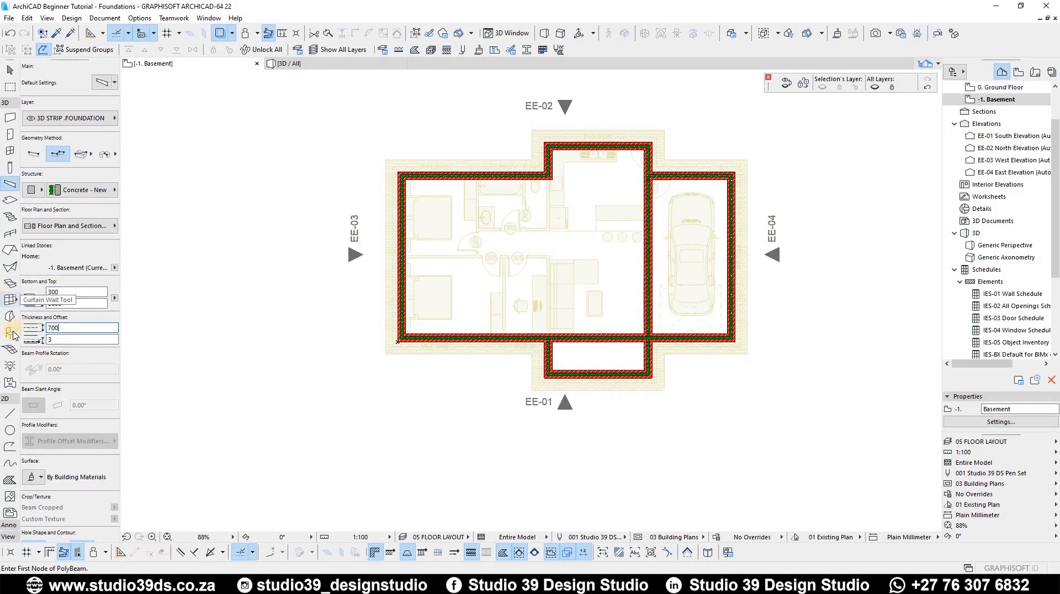
click(65, 341)
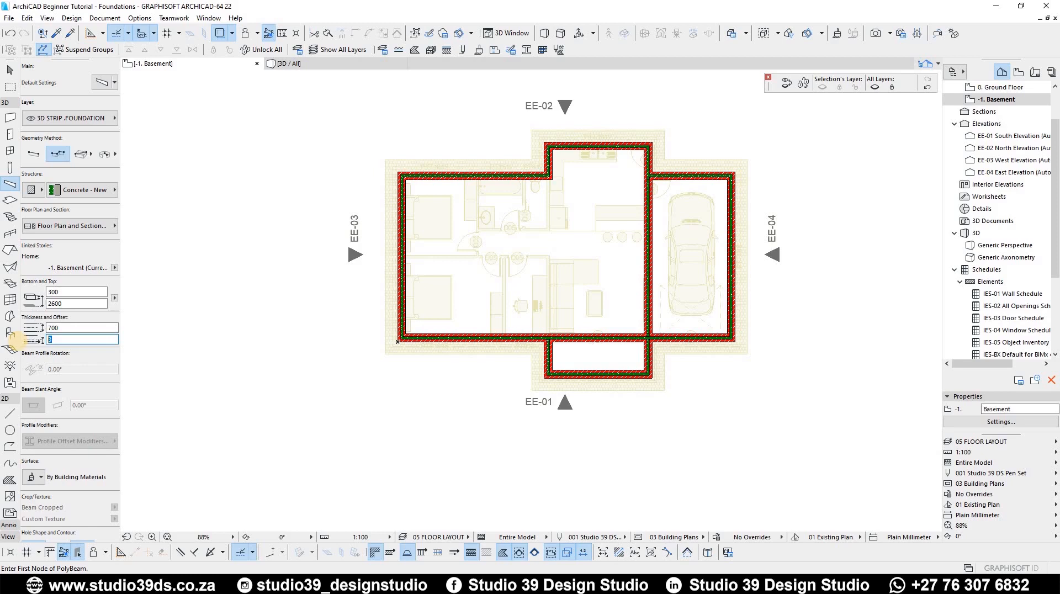
key(Return)
Step: Draw a closed chain of strip foundation beams along the outer face of the main house and garage walls, leaving out the porch
scroll(381, 332, up, 4)
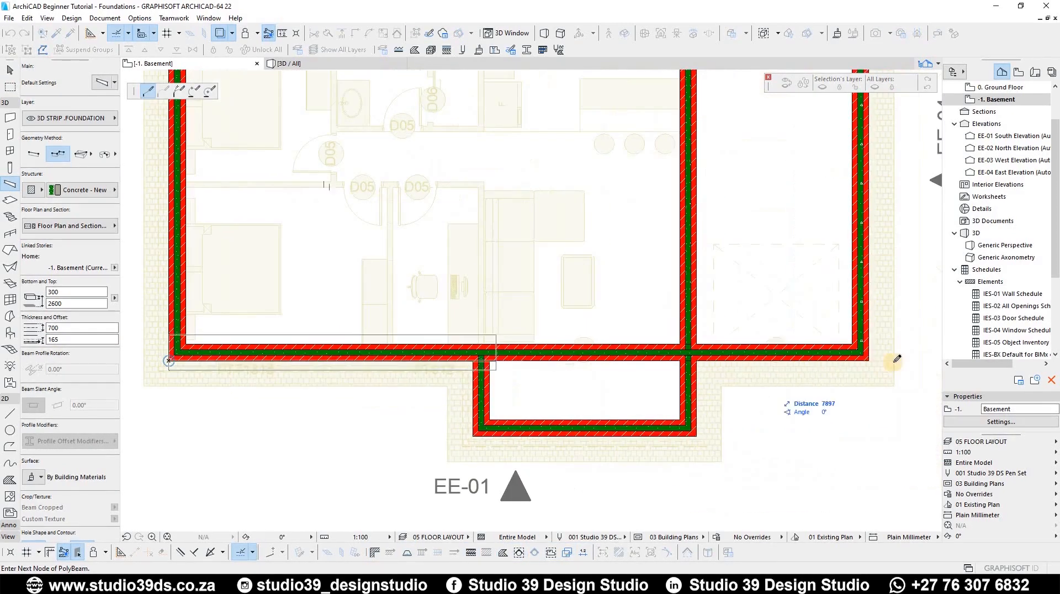
click(889, 291)
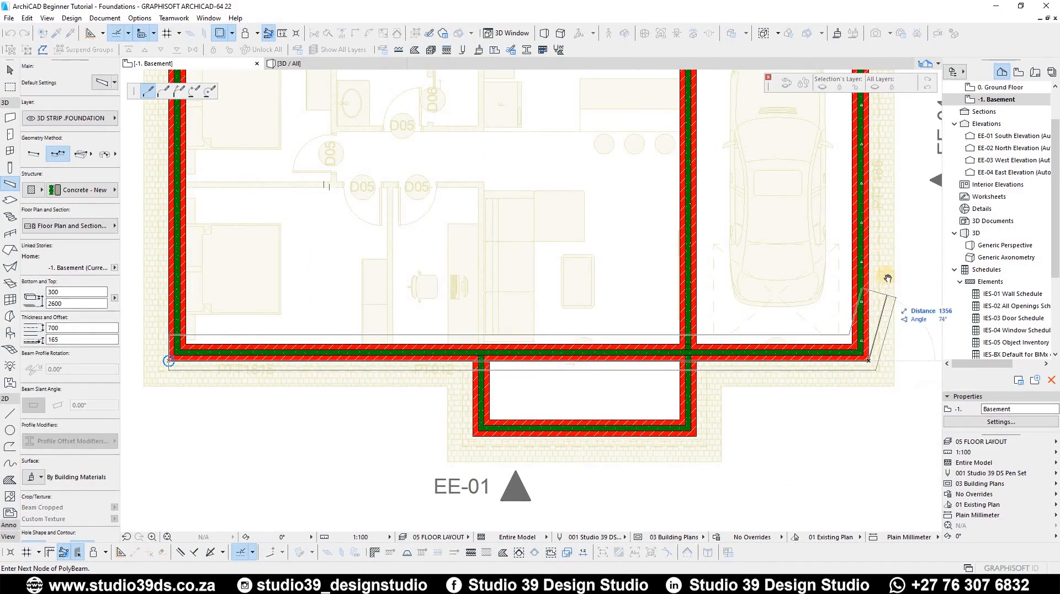
scroll(878, 260, down, 3)
scroll(866, 238, up, 4)
click(864, 234)
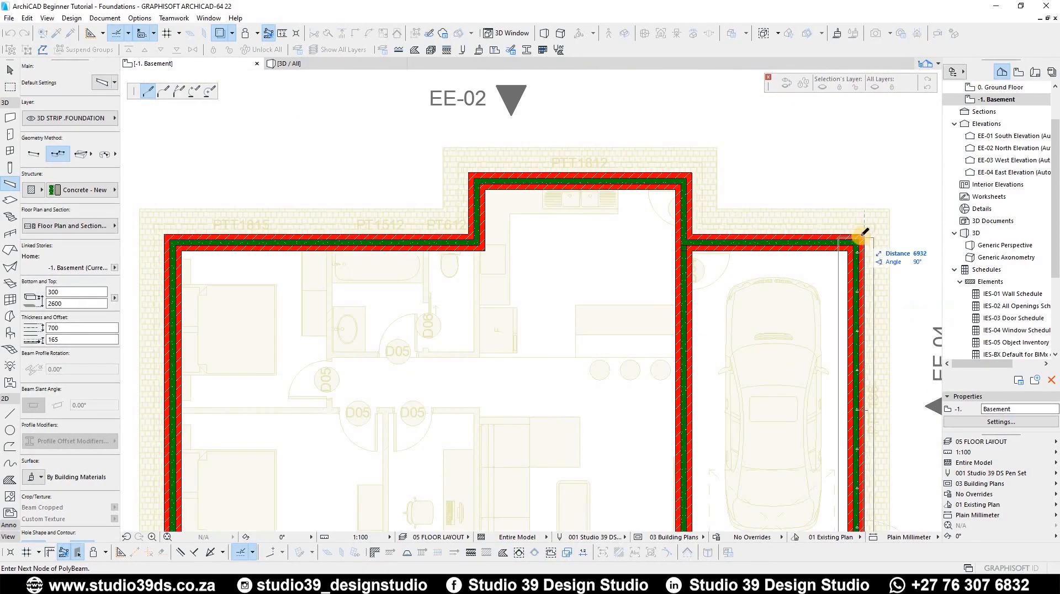
click(691, 234)
click(691, 173)
click(469, 172)
click(469, 235)
scroll(259, 172, up, 5)
click(269, 170)
scroll(354, 187, down, 5)
scroll(377, 276, up, 2)
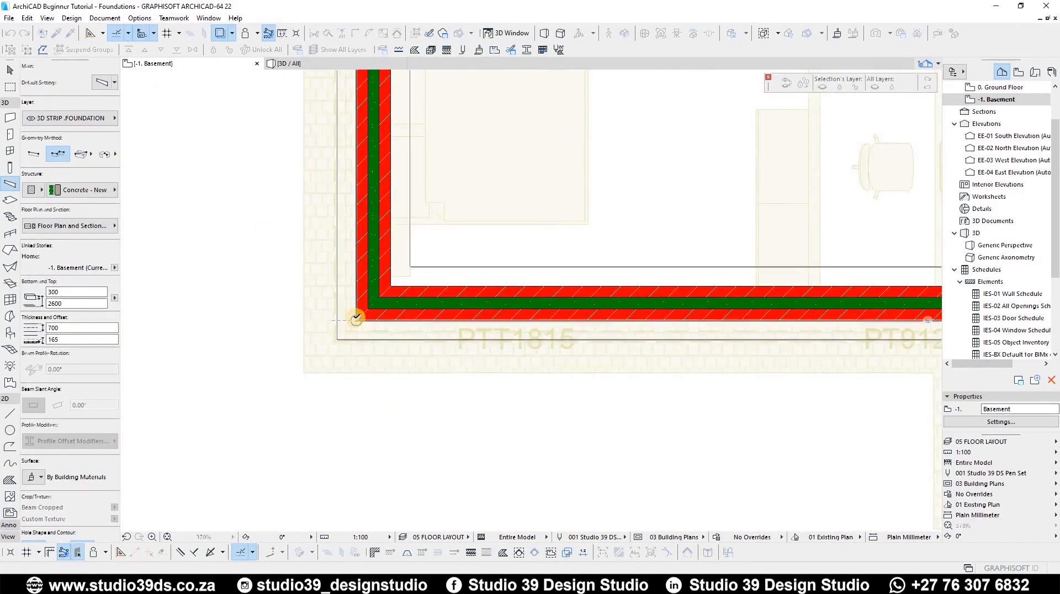
click(363, 355)
scroll(466, 332, down, 4)
key(Escape)
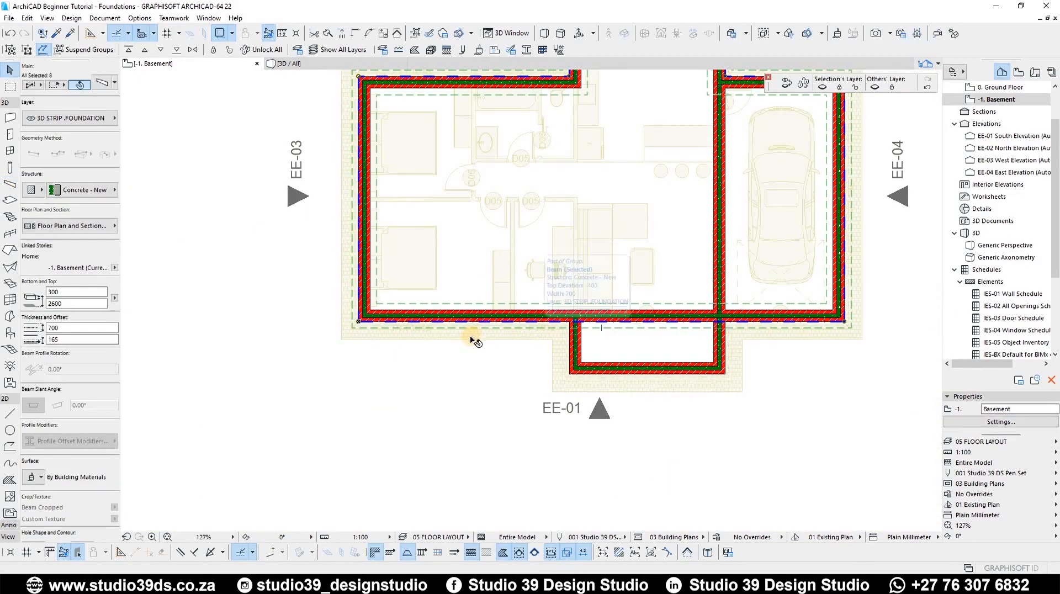
Step: Set the perimeter strip foundation's cut line pen to 4 and its uncut line pen to 1
scroll(473, 337, down, 4)
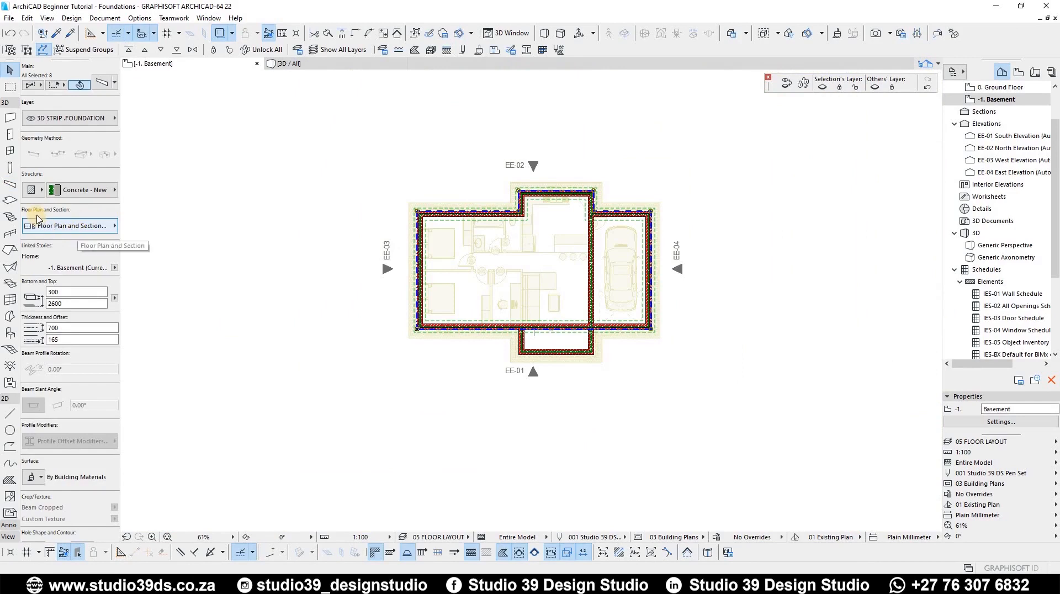
click(71, 226)
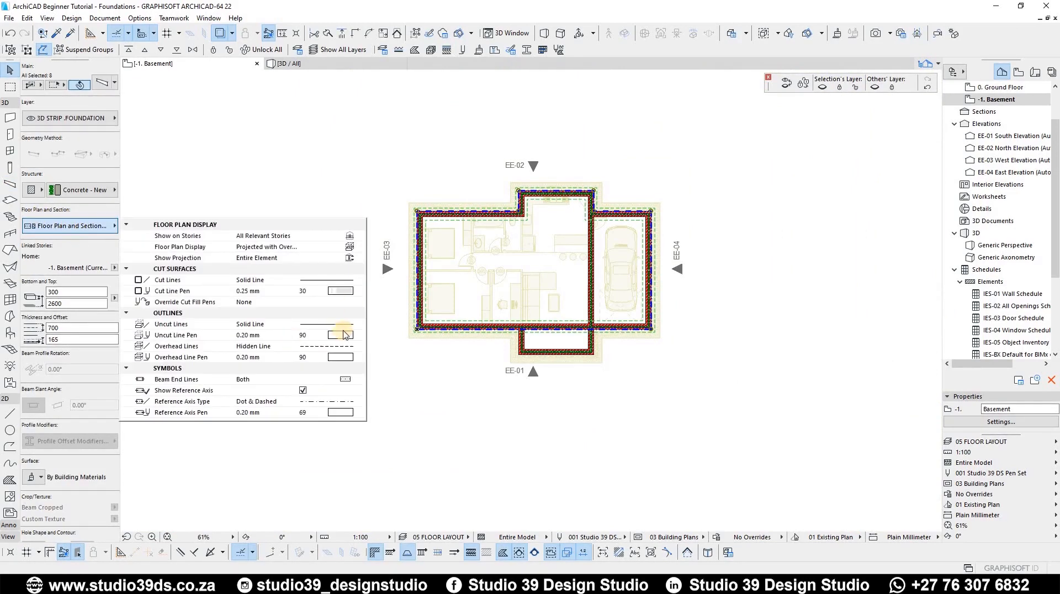
click(359, 296)
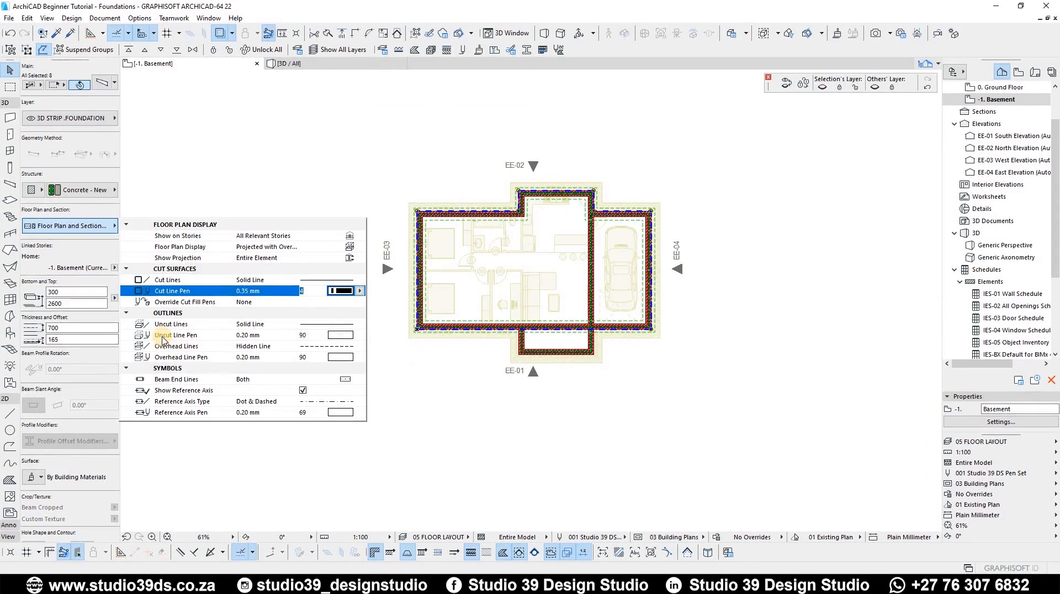
click(360, 335)
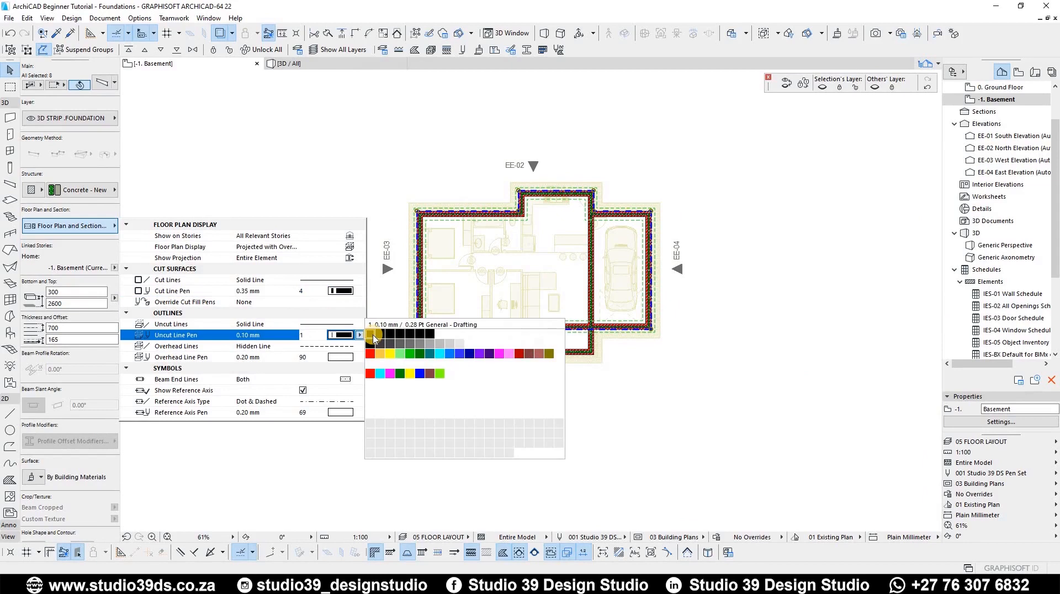
click(373, 337)
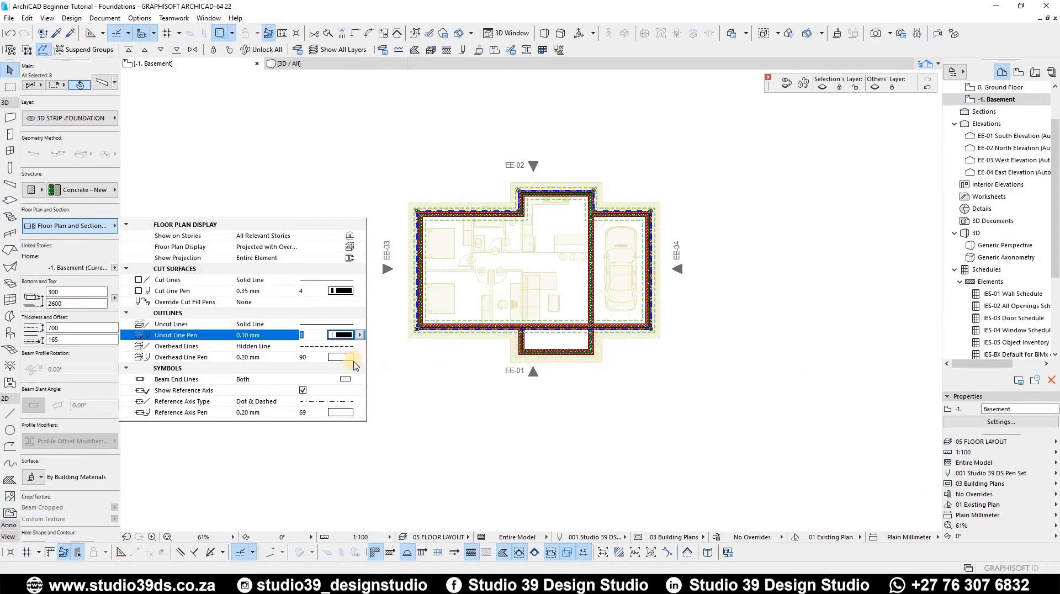
Step: Set the perimeter strip foundation's overhead line pen to 1 and its reference axis pen to a black General - Drafting pen
click(356, 359)
click(363, 360)
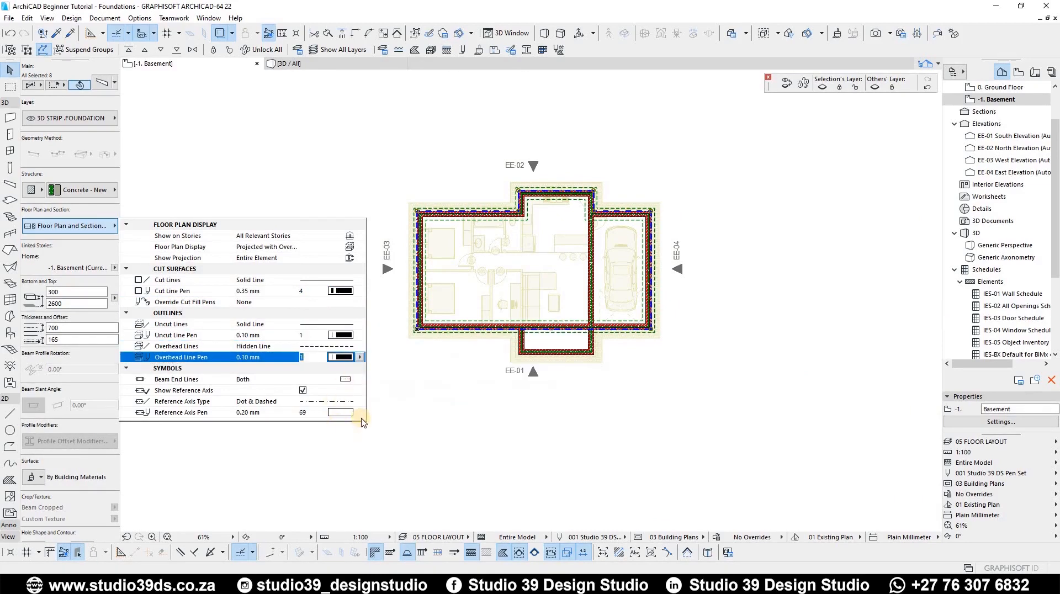
click(362, 414)
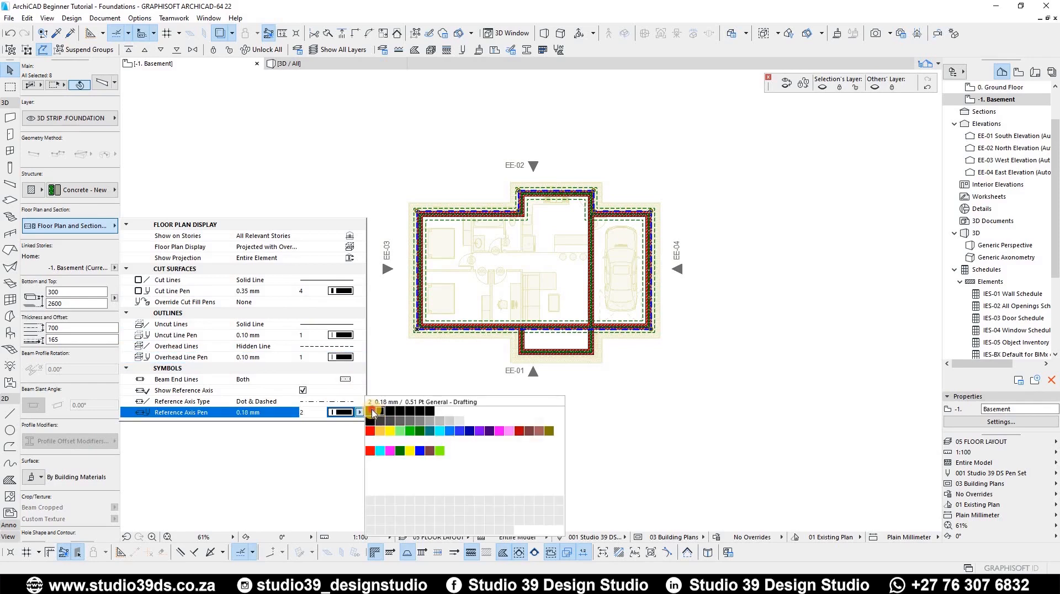
click(372, 412)
click(596, 362)
scroll(595, 244, up, 4)
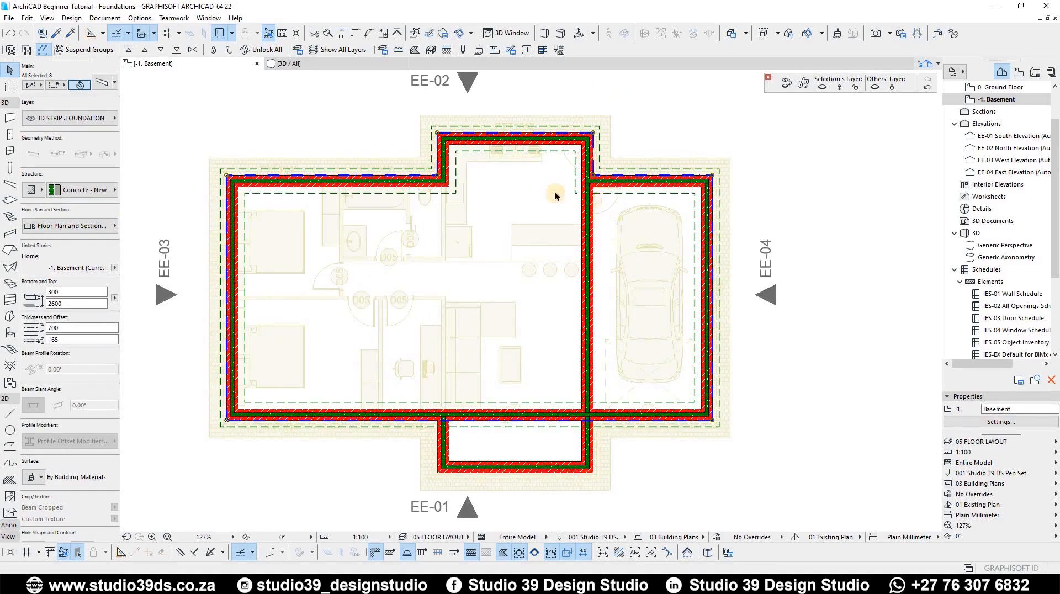
key(Escape)
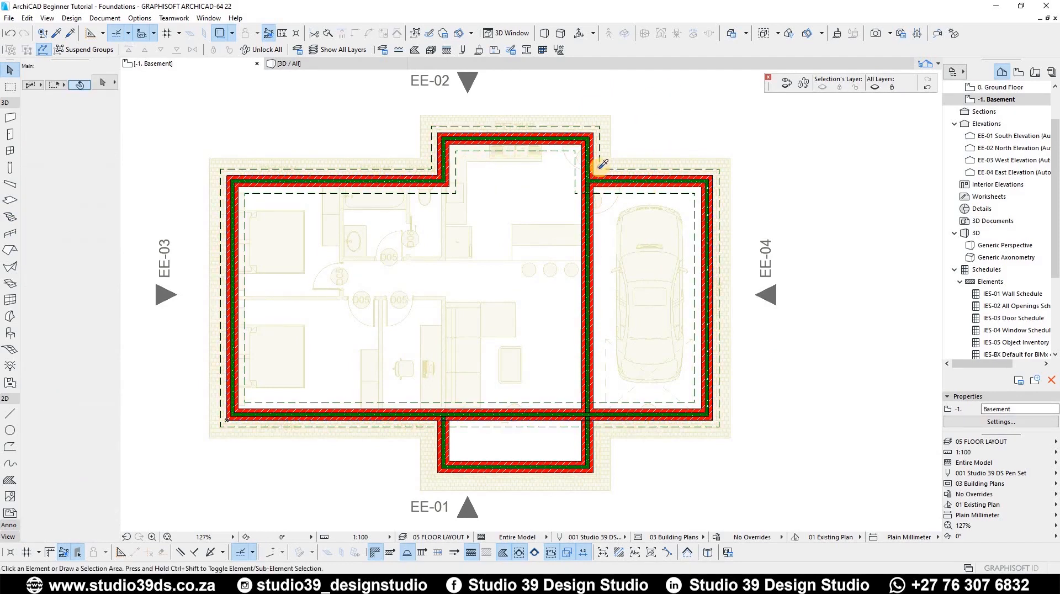
Step: Draw a matching strip foundation beam about 6340 mm long along the dividing wall's garage-side face, between the north and south walls
alt+click(594, 191)
scroll(595, 152, up, 5)
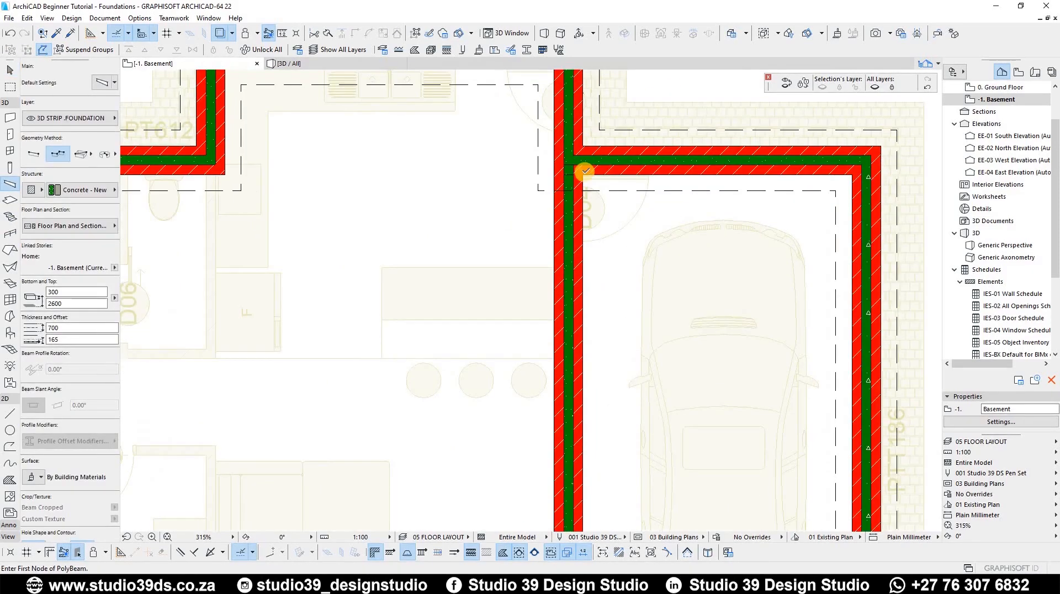
click(579, 191)
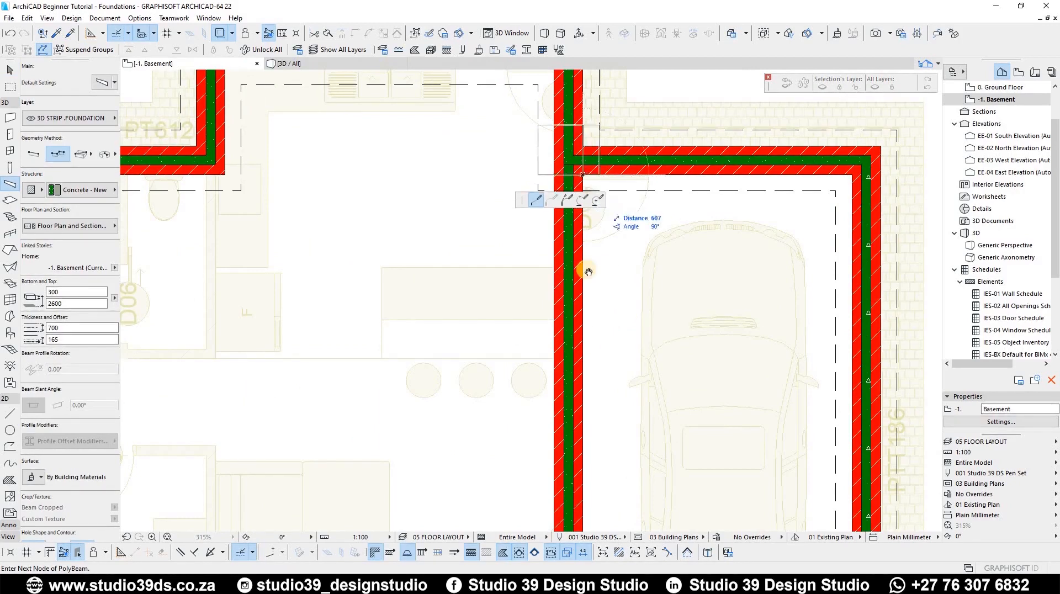
scroll(577, 256, down, 5)
scroll(580, 241, up, 2)
scroll(578, 242, up, 3)
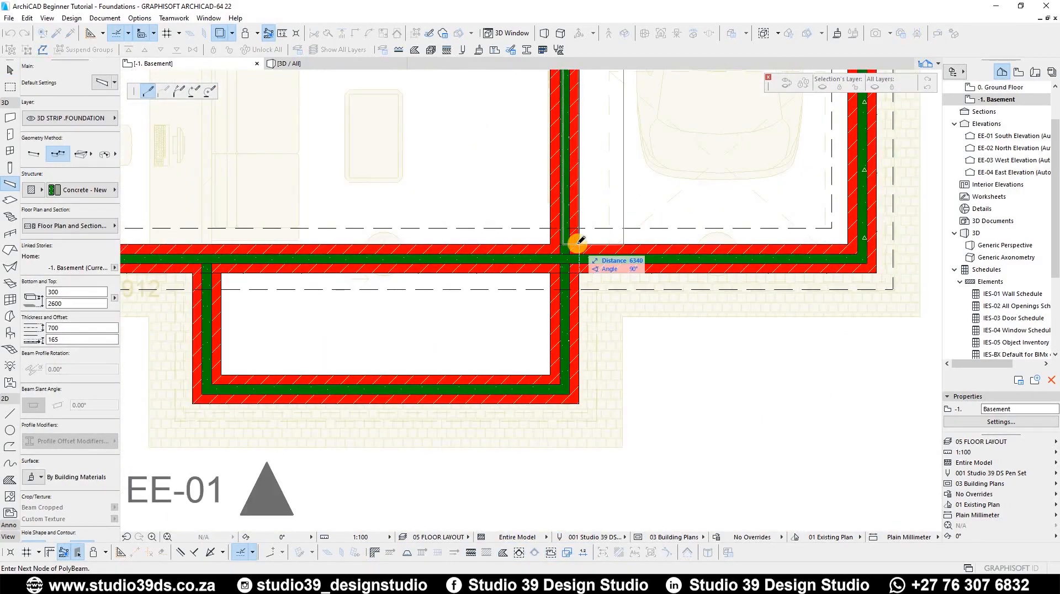
key(Escape)
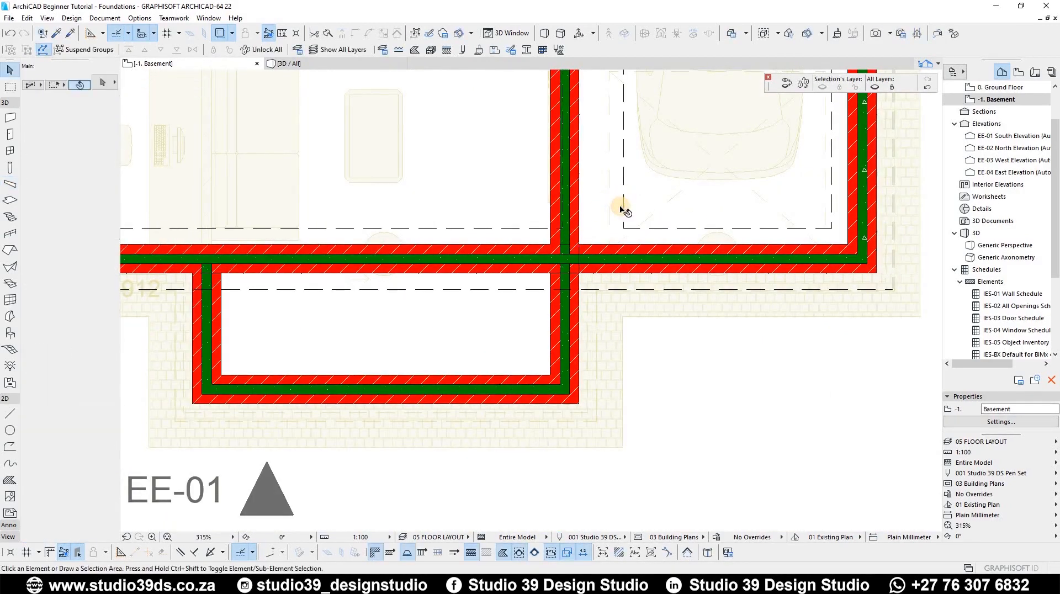
Step: Mirror the dividing wall's strip foundation about the wall's garage-side face to centre it under the wall
click(621, 210)
key(ctrl+m)
click(579, 210)
click(609, 248)
scroll(631, 243, down, 5)
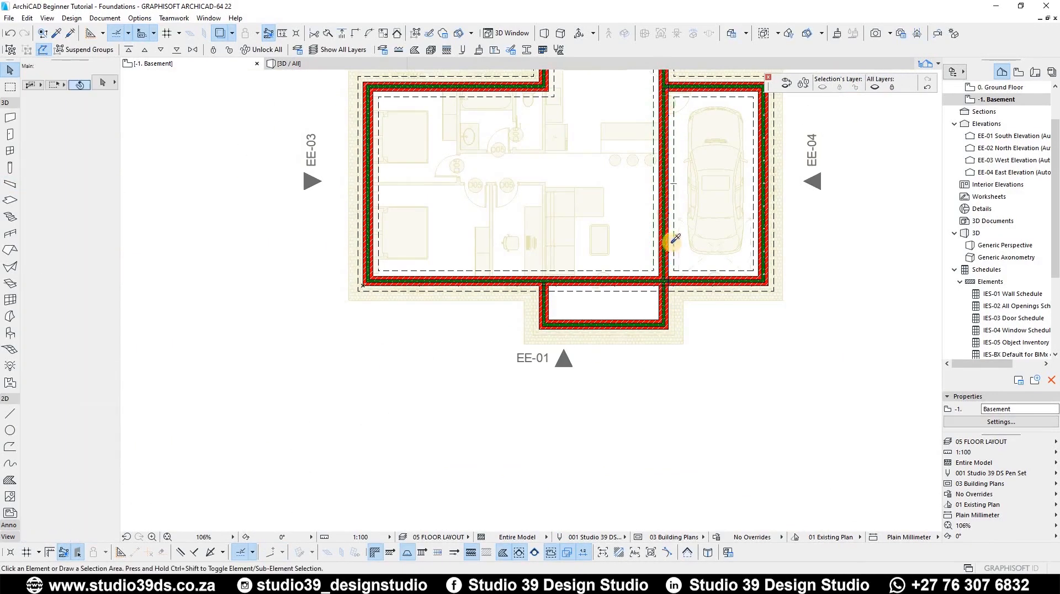
Step: Draw a closed strip foundation beam around the porch's foundation walls, 1500 mm deep, following their outside faces
key(Escape)
scroll(496, 279, up, 6)
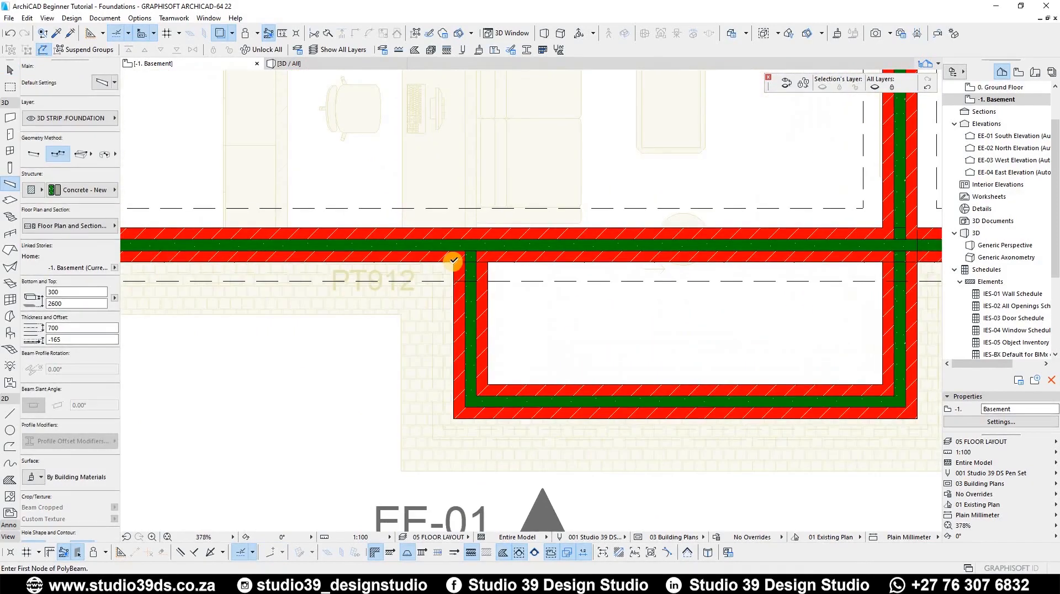
click(456, 405)
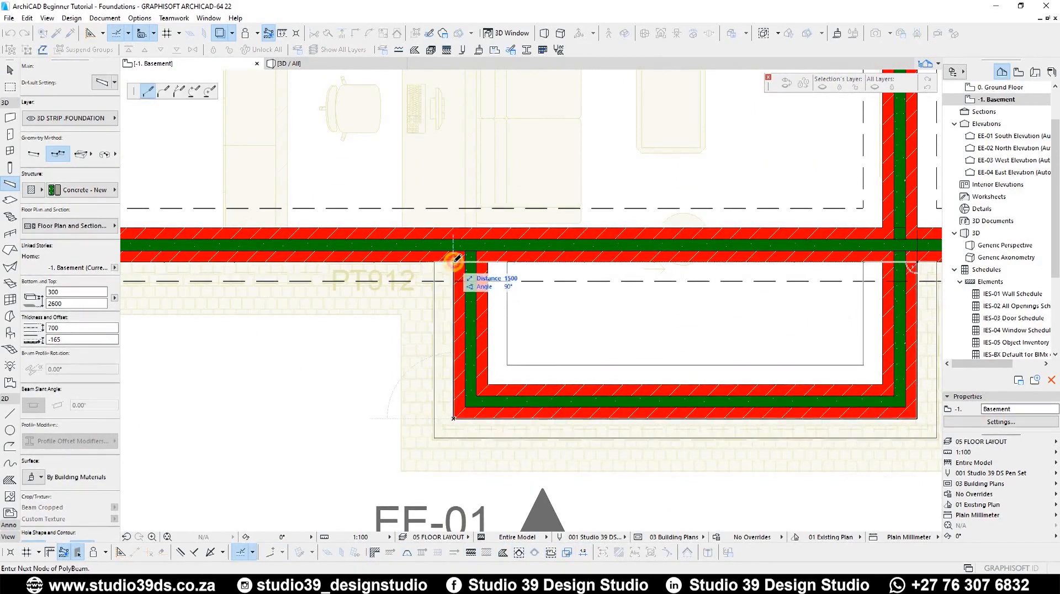
scroll(505, 330, down, 6)
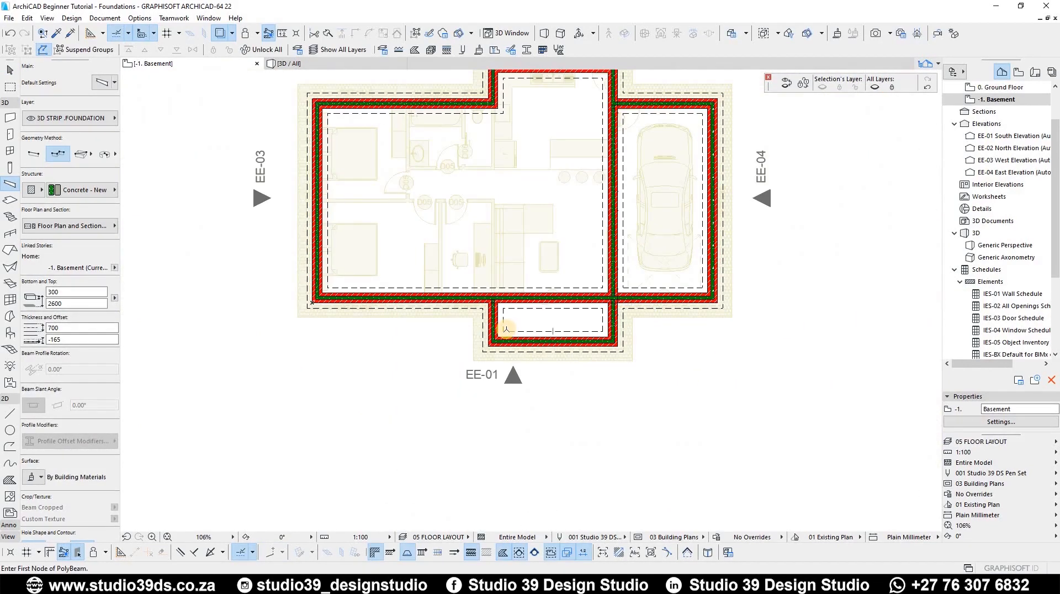
Step: Apply the 05 FLOOR LAYOUT layer combination to the 3D view and inspect the foundation walls beneath the house
key(F3)
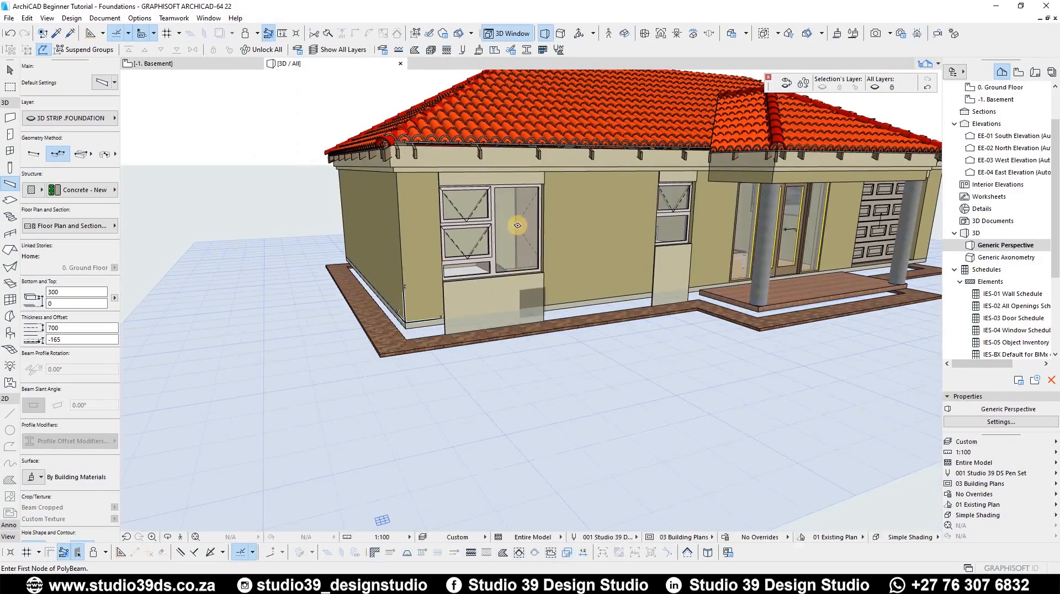
click(985, 441)
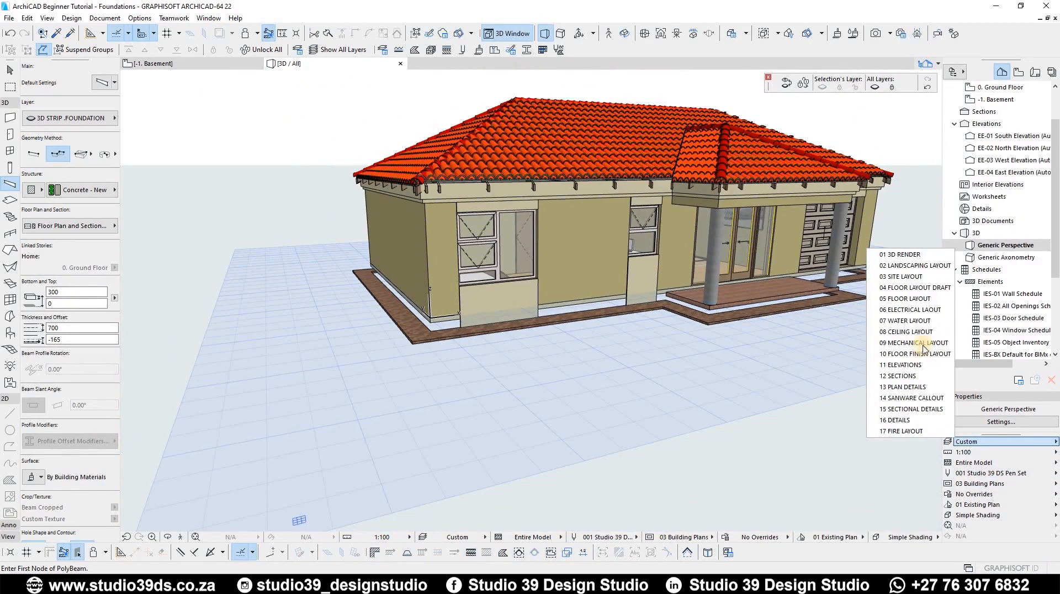
click(902, 300)
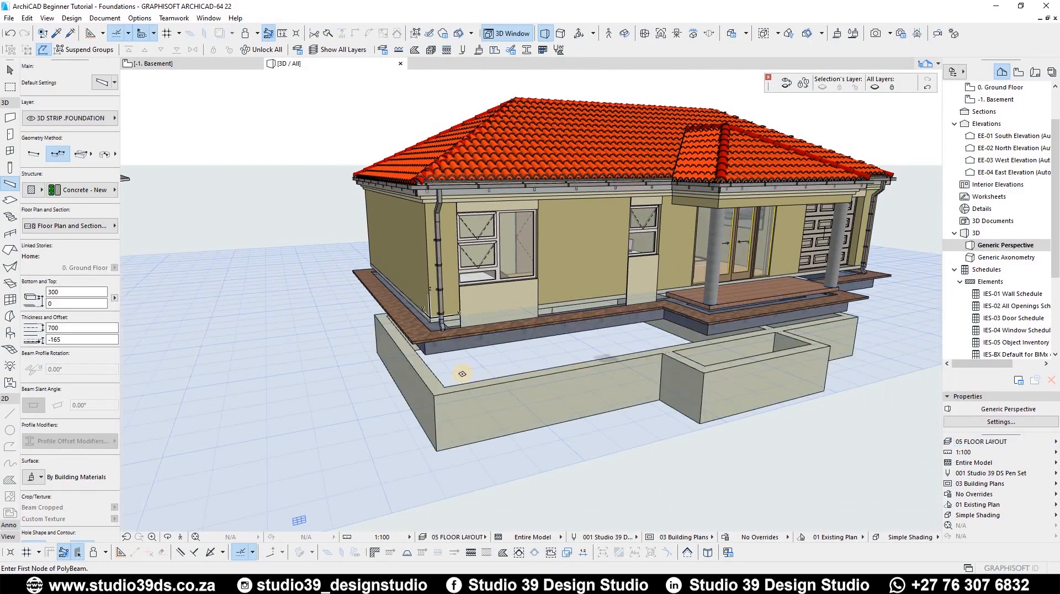
scroll(501, 339, up, 5)
scroll(497, 326, down, 5)
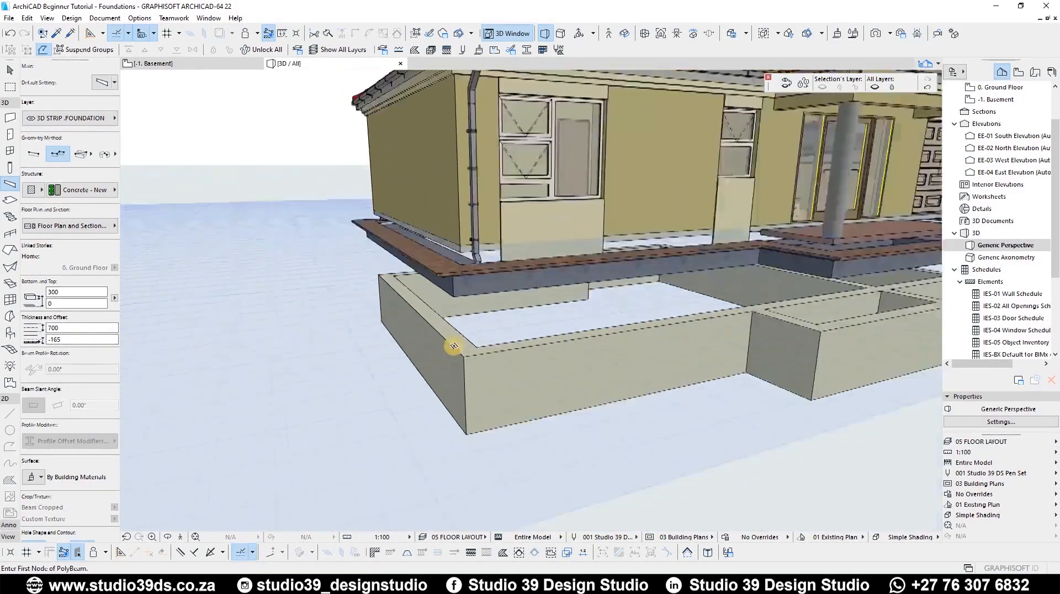
shift+middle_drag(521, 319, 587, 355)
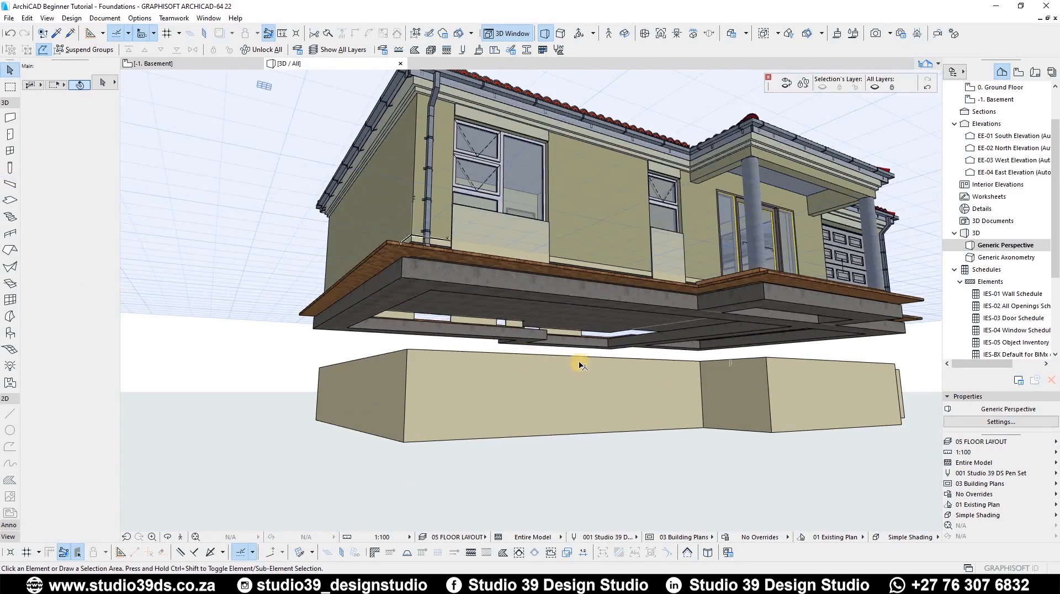
Step: Select all foundation walls on the basement plan, unlink their tops from the ground floor and set their height to 850 mm
key(F2)
scroll(615, 286, up, 5)
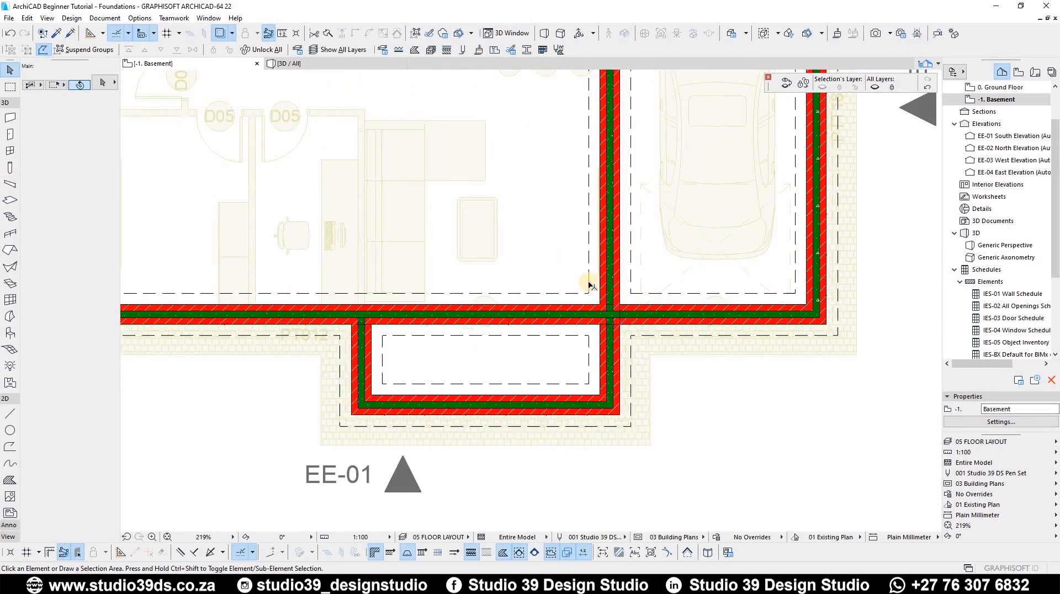
click(608, 283)
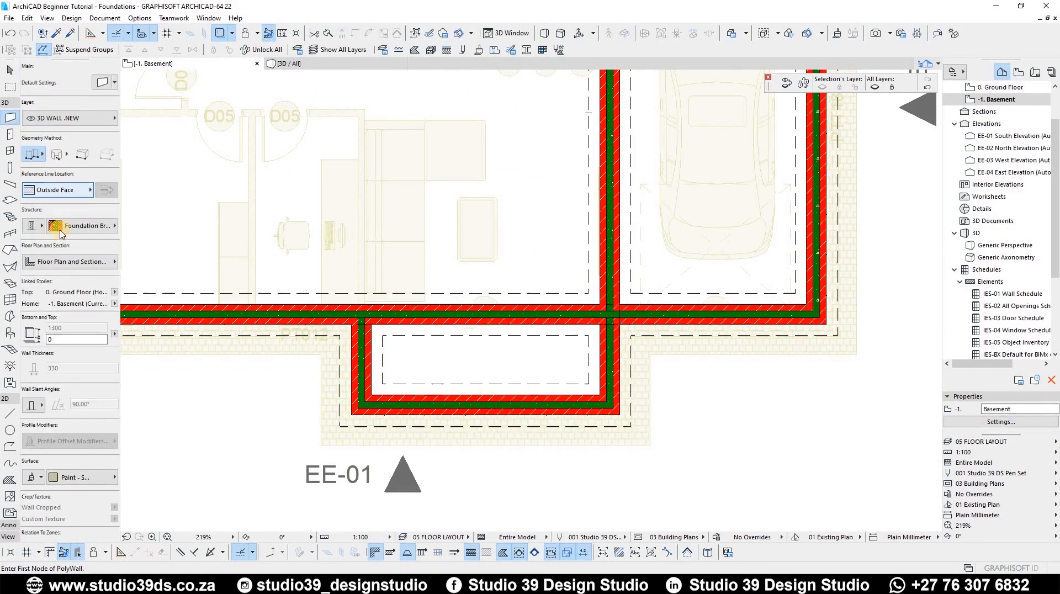
click(8, 118)
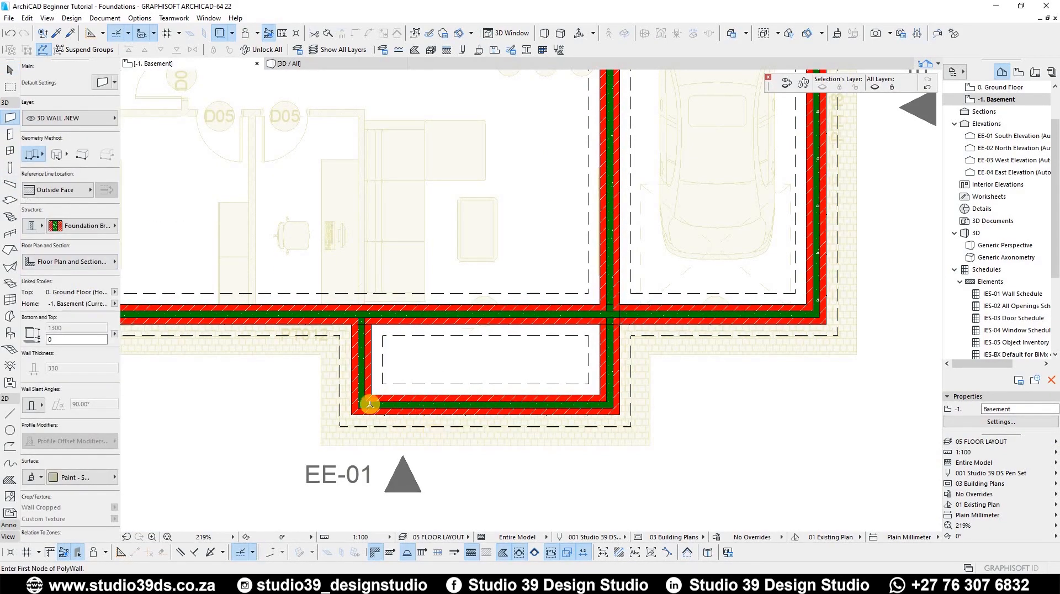
key(ctrl+a)
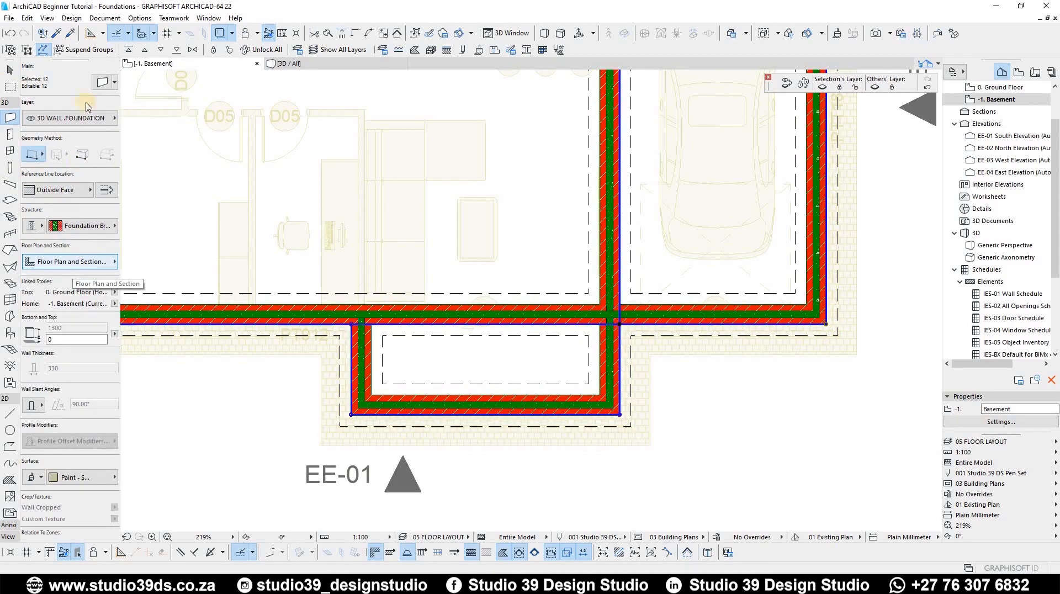
click(102, 91)
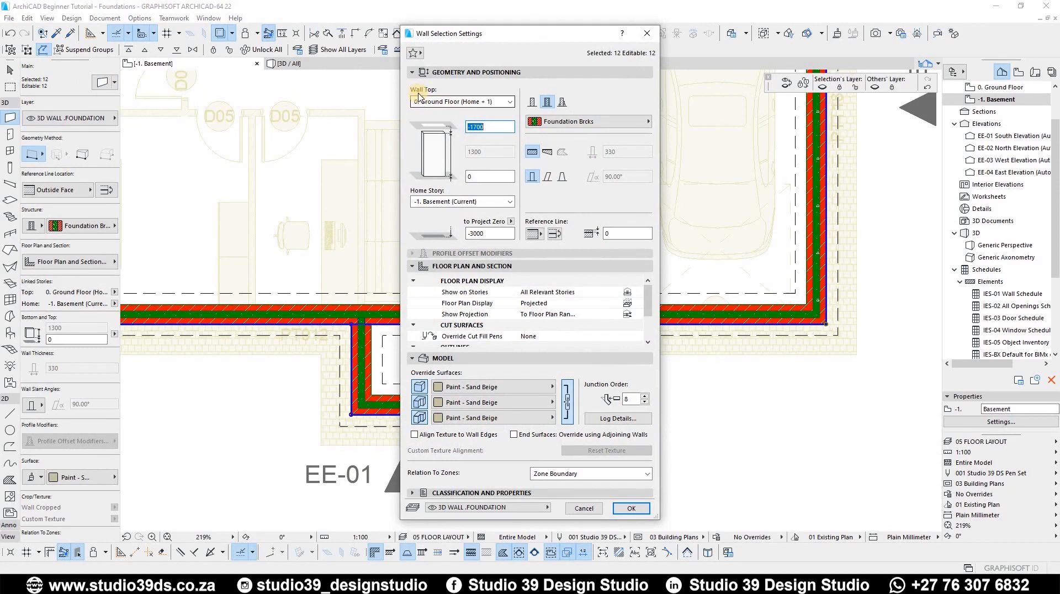
click(438, 101)
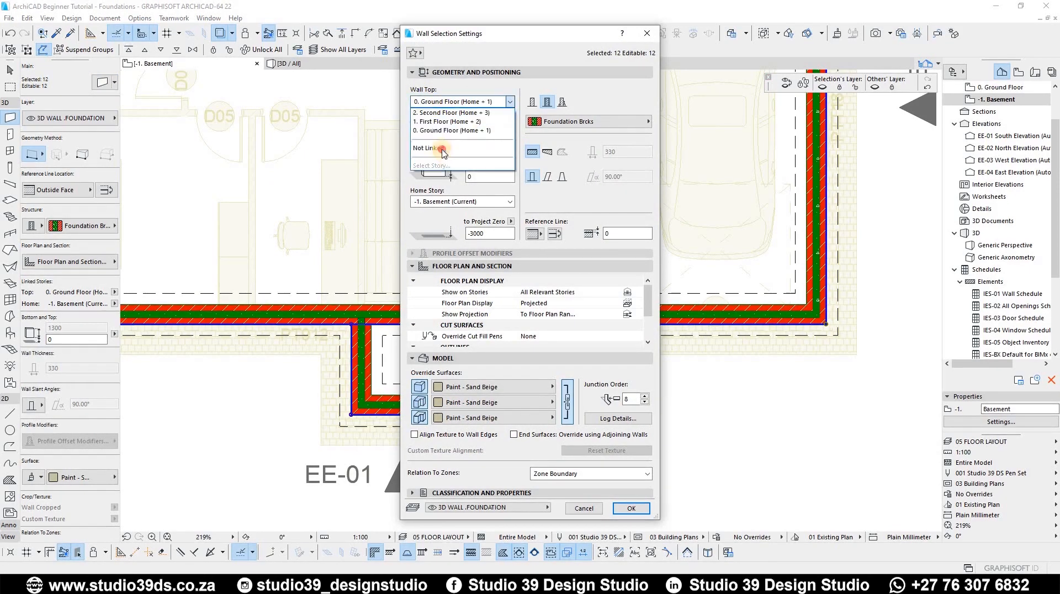
click(442, 150)
key(Tab)
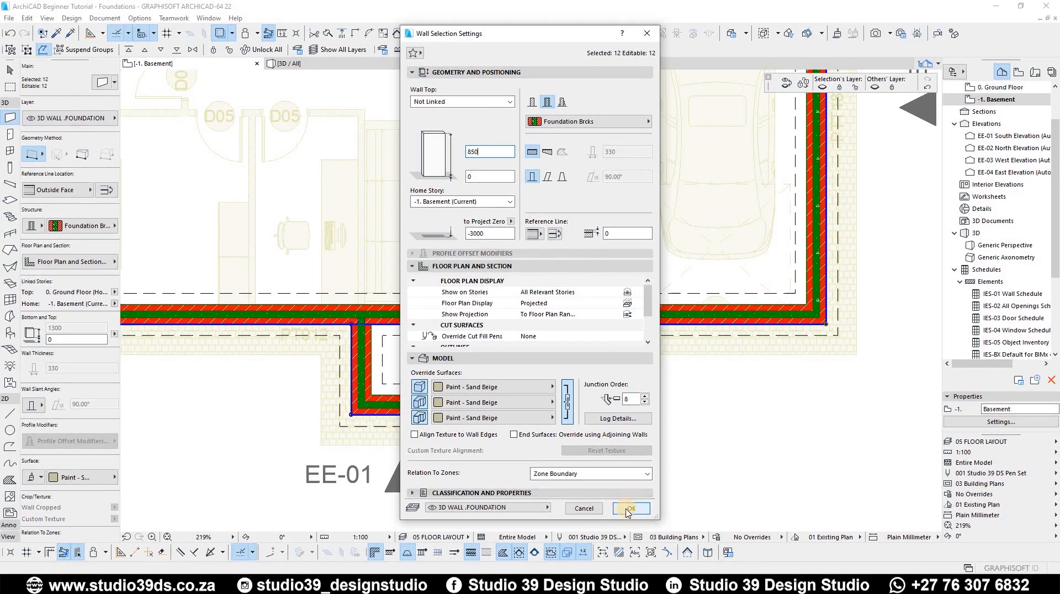
click(629, 508)
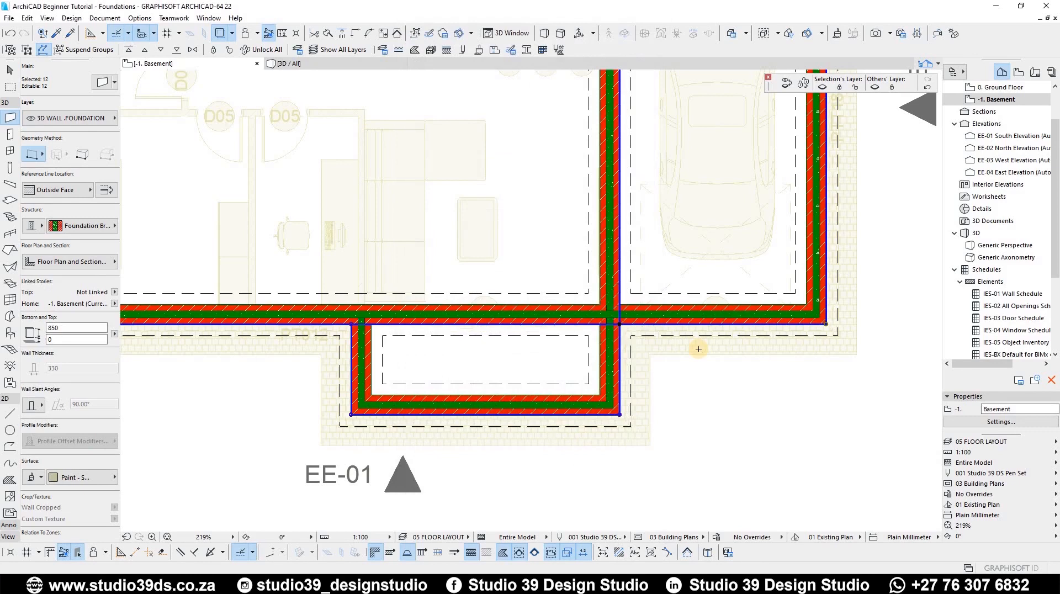
Step: Show the foundation walls on their home story only and set their floor plan display to Symbolic Cut
scroll(616, 323, down, 5)
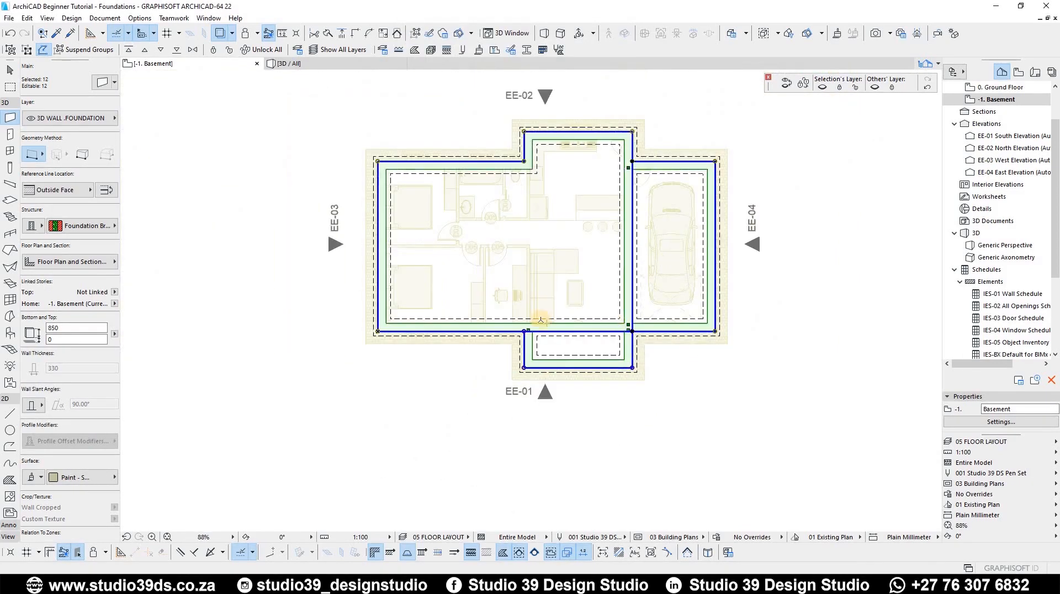
scroll(541, 320, up, 5)
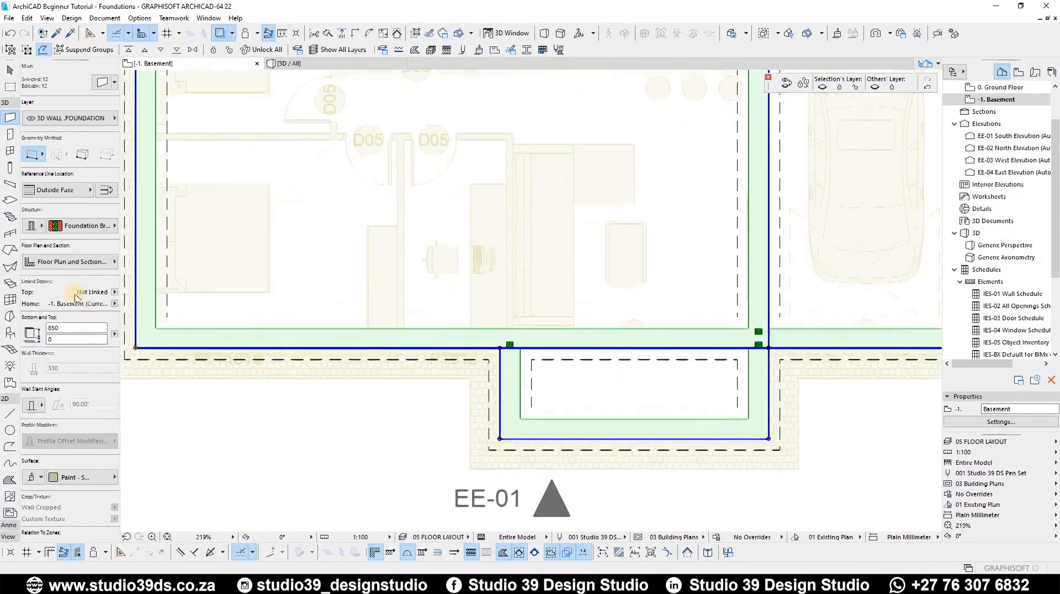
click(91, 269)
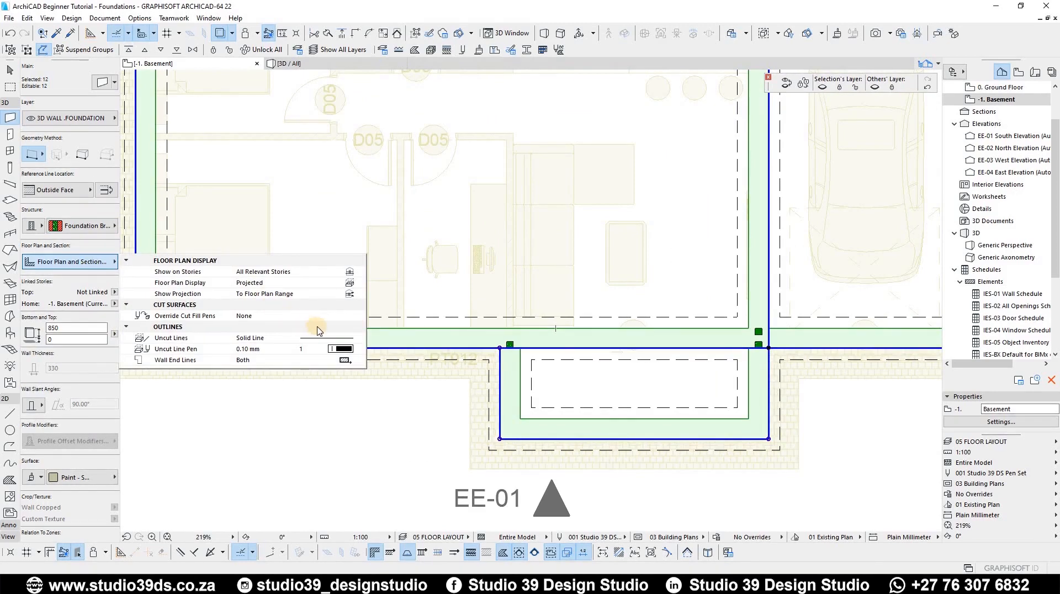
click(349, 272)
click(387, 267)
click(351, 284)
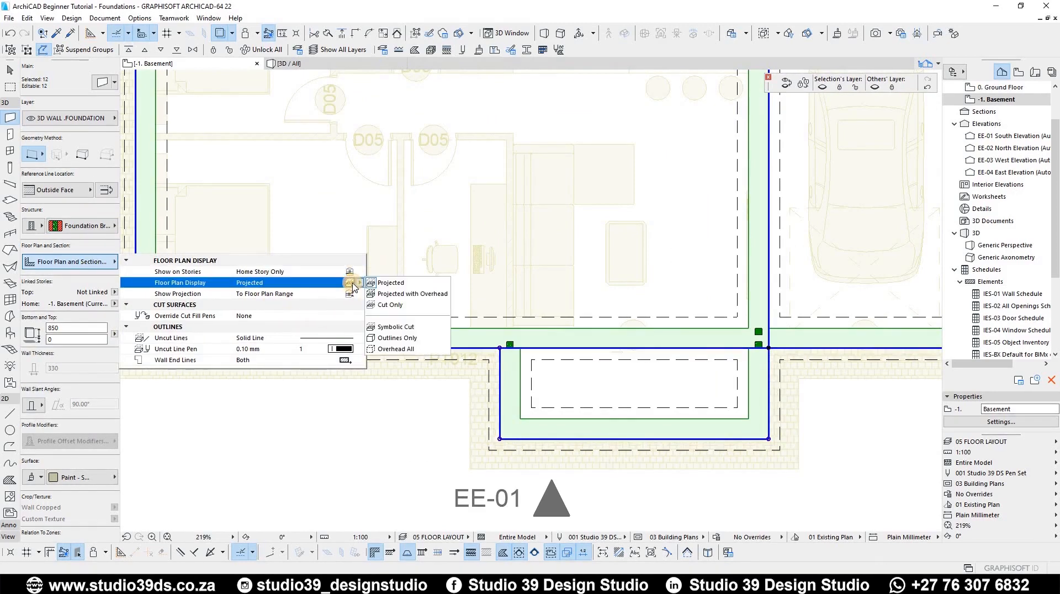
click(402, 329)
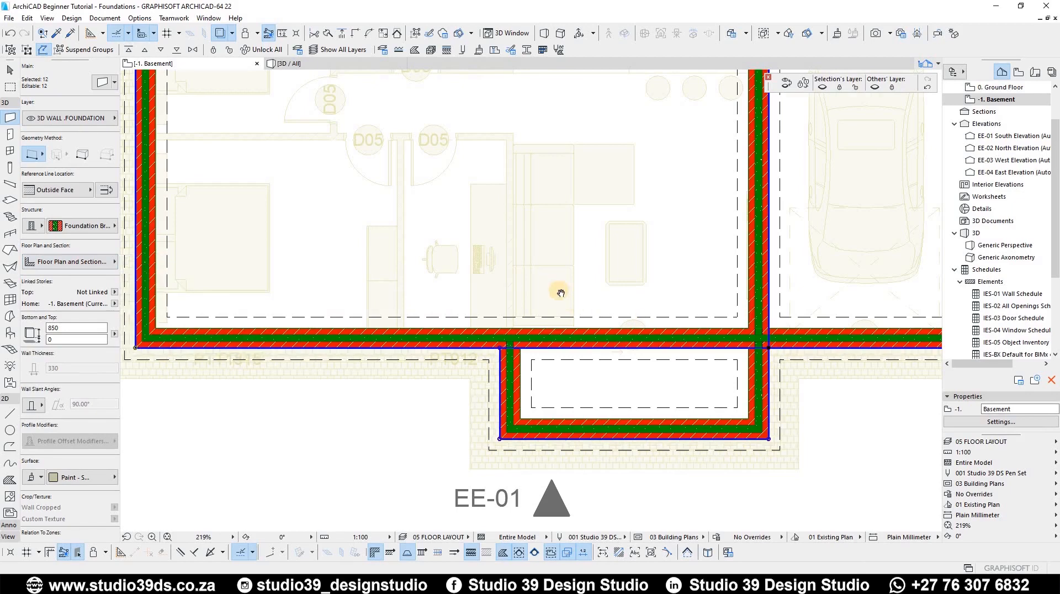
scroll(557, 289, down, 5)
scroll(549, 316, up, 6)
scroll(549, 315, up, 2)
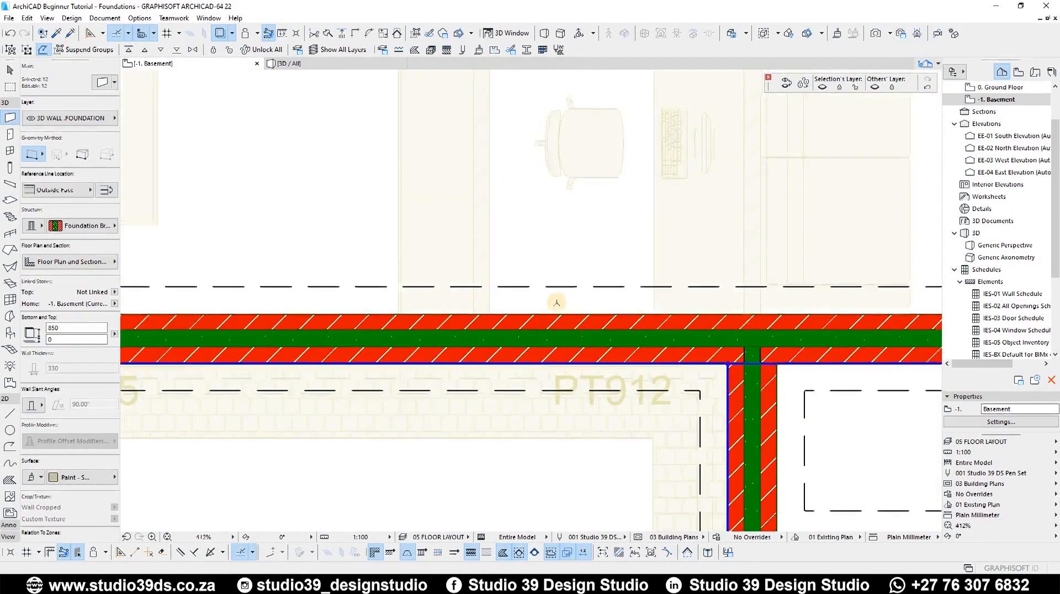
scroll(553, 300, down, 4)
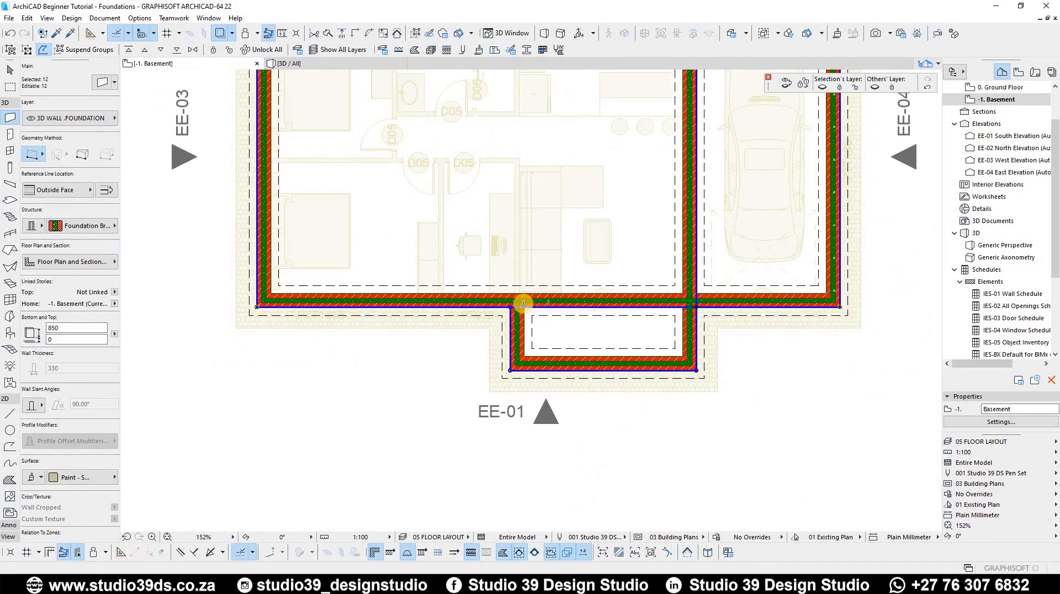
key(Escape)
key(Escape)
Step: Select all strip foundation beams, show them on their home story only and set their floor plan display to Outlines Only
click(523, 286)
key(Escape)
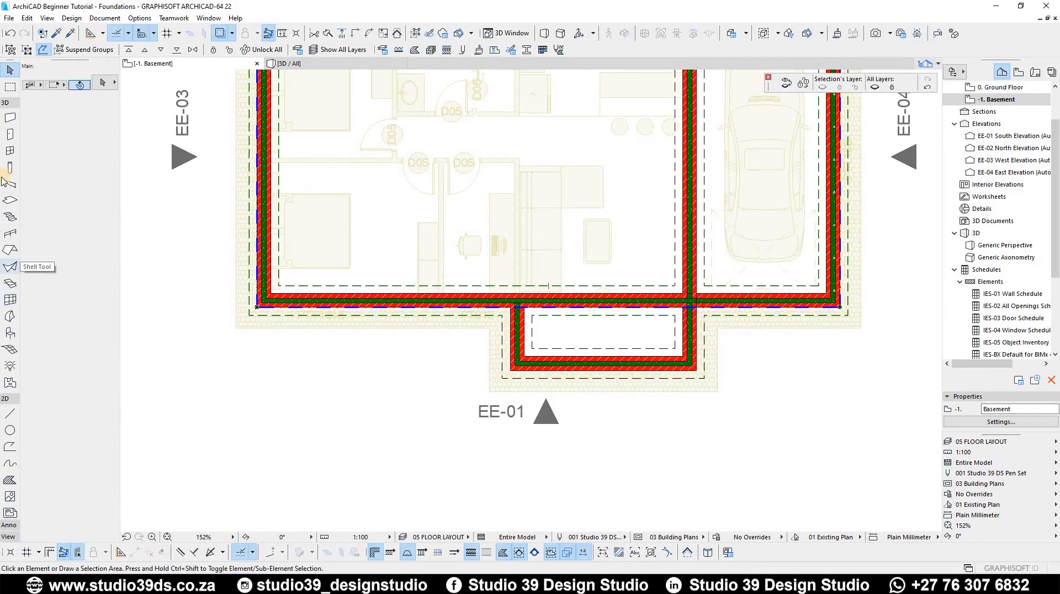
click(7, 185)
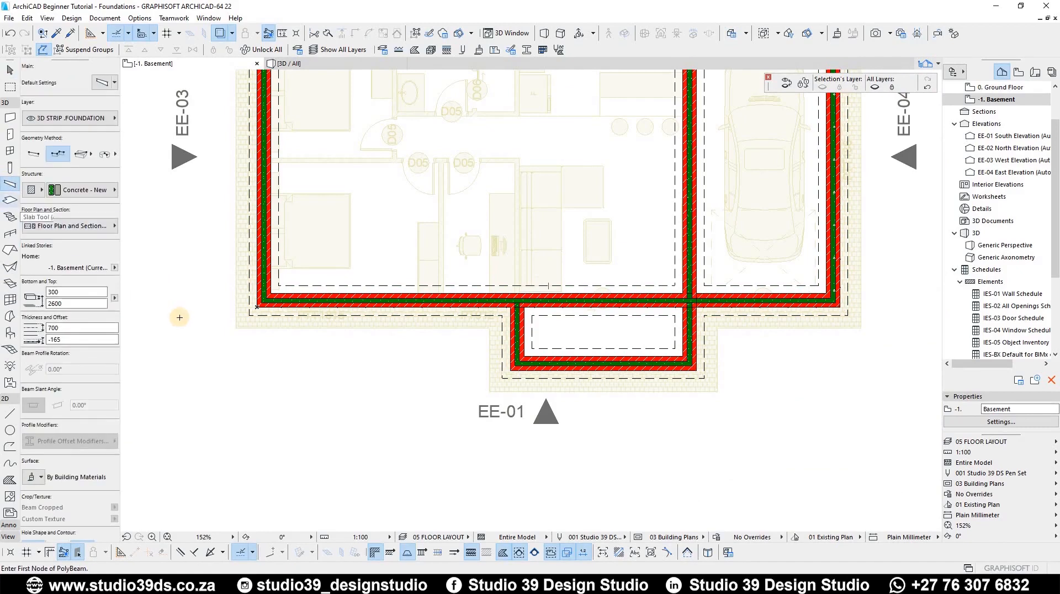
key(ctrl+a)
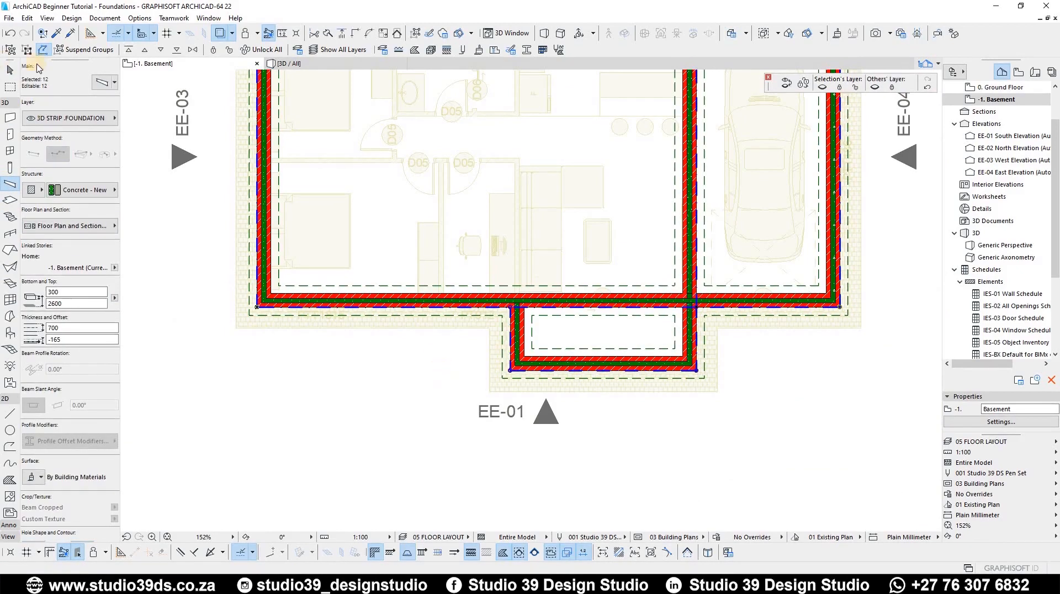
click(89, 232)
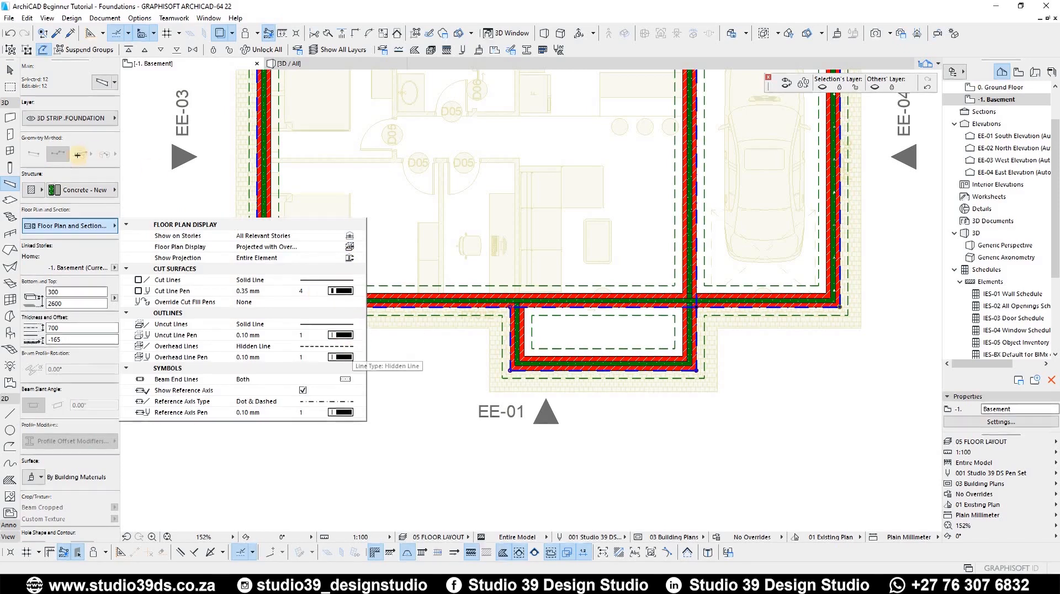
click(350, 237)
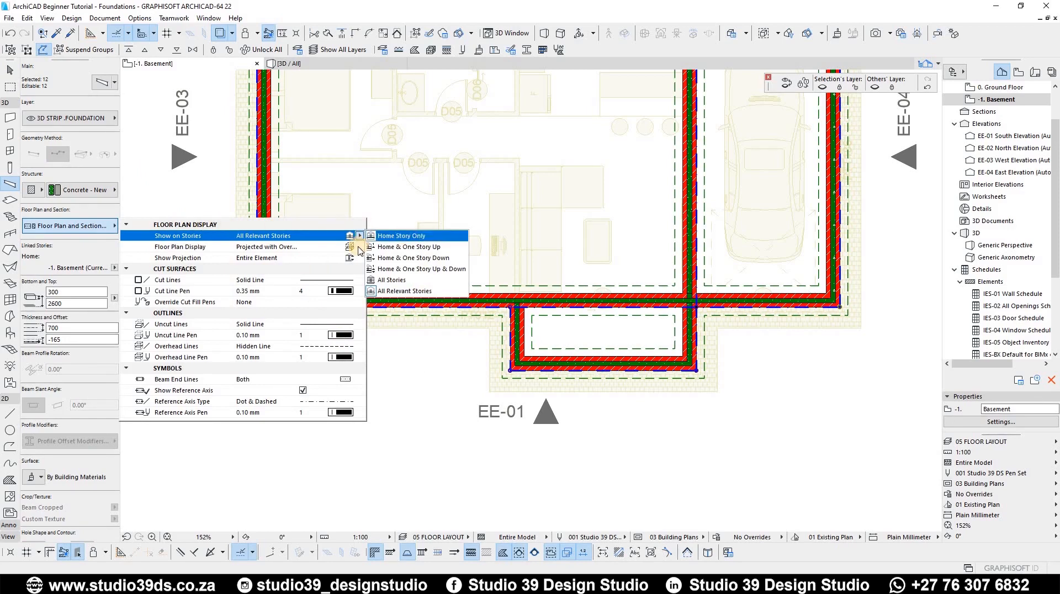
click(401, 235)
click(357, 247)
click(397, 291)
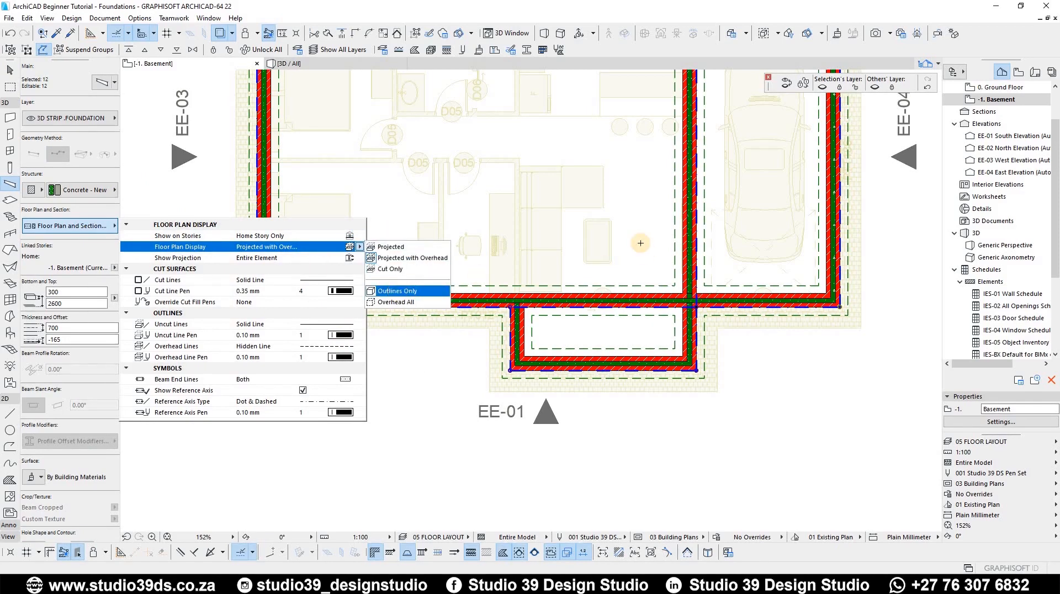
scroll(600, 246, down, 5)
scroll(481, 247, up, 3)
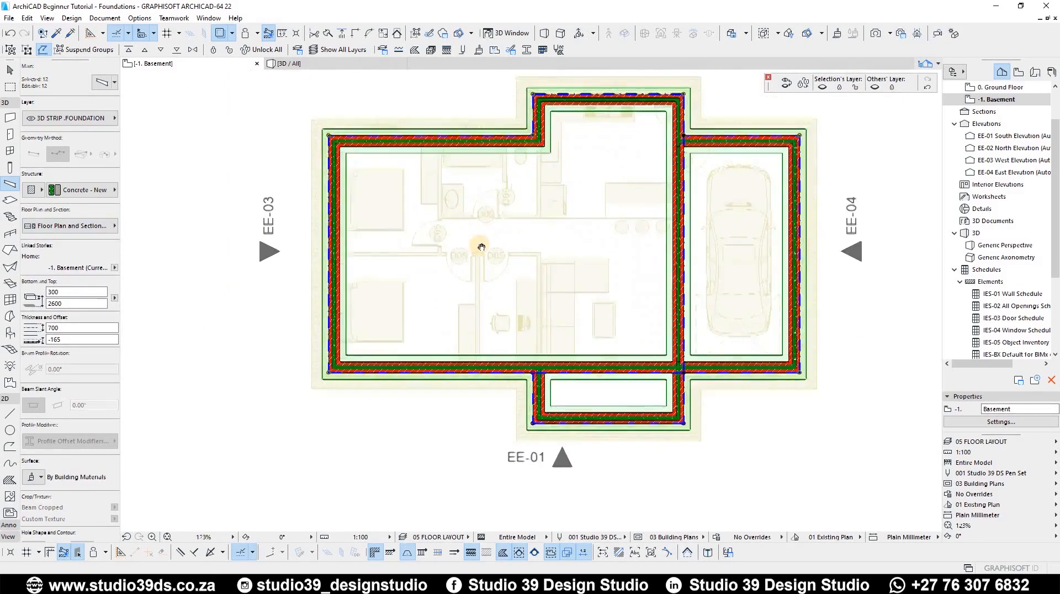
middle_drag(481, 246, 335, 268)
key(Escape)
key(Escape)
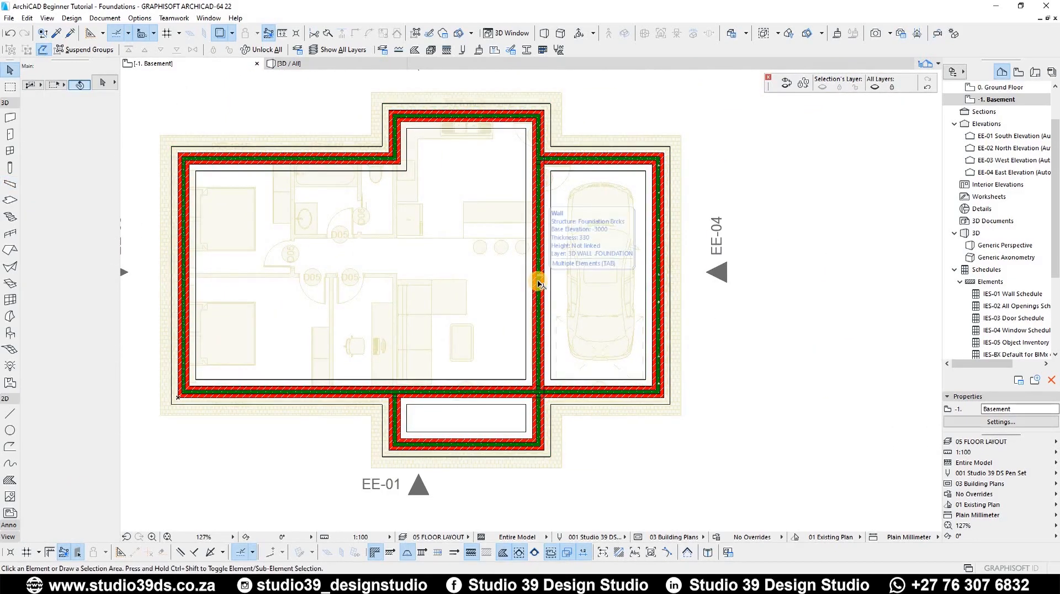
Step: Select the main house and garage foundation walls in 3D and move them vertically up to meet the base of the house walls
key(F3)
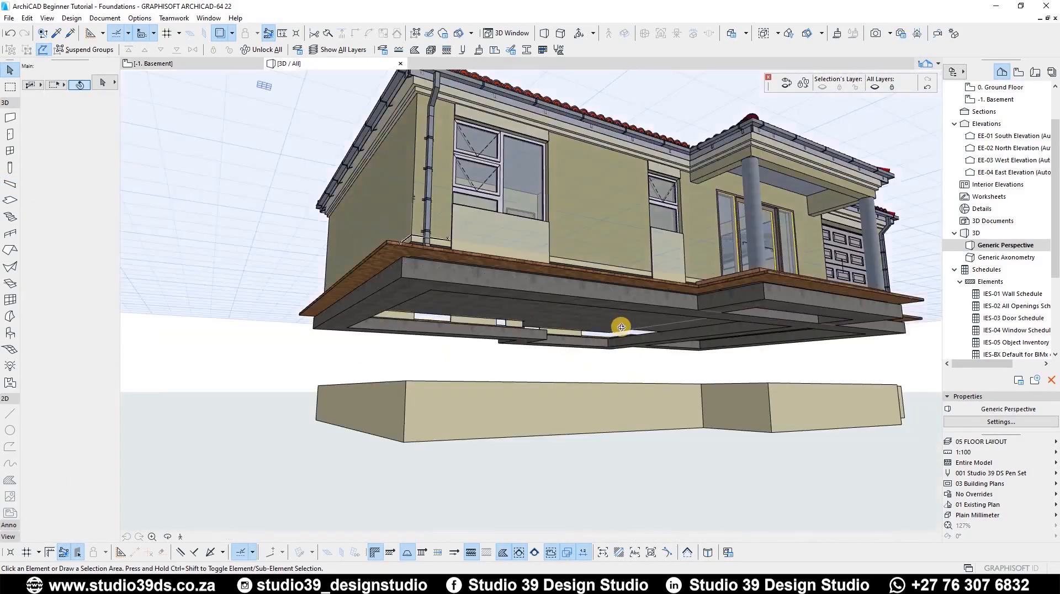
scroll(457, 387, up, 3)
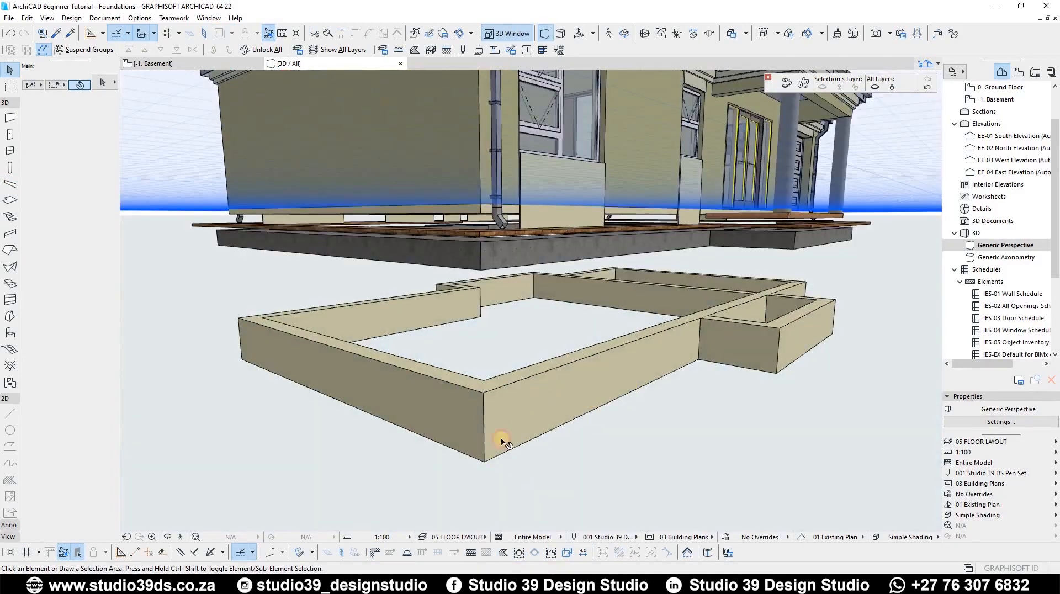
click(454, 448)
shift+click(635, 286)
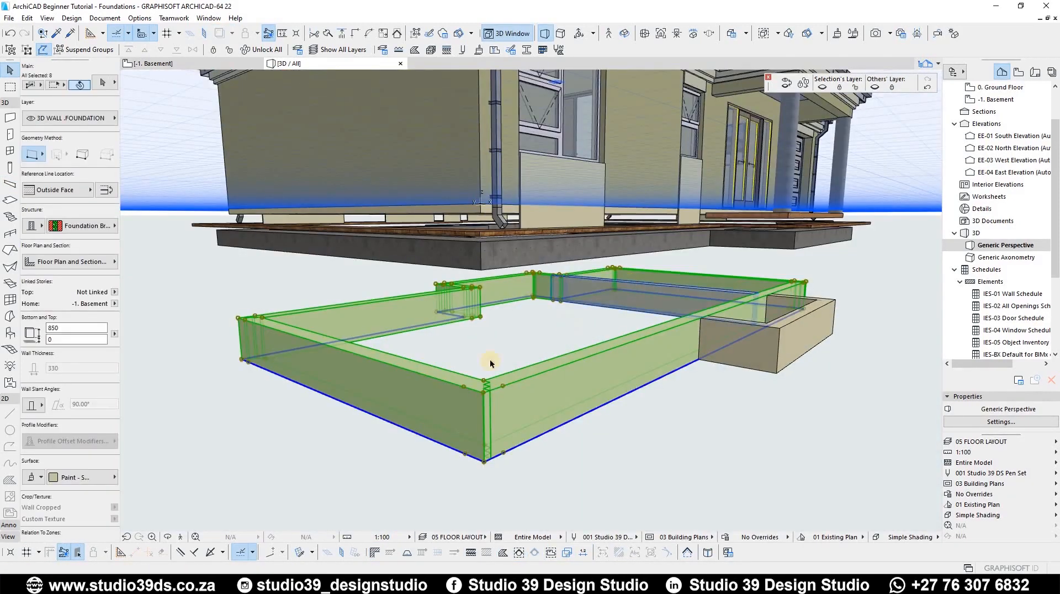
click(484, 395)
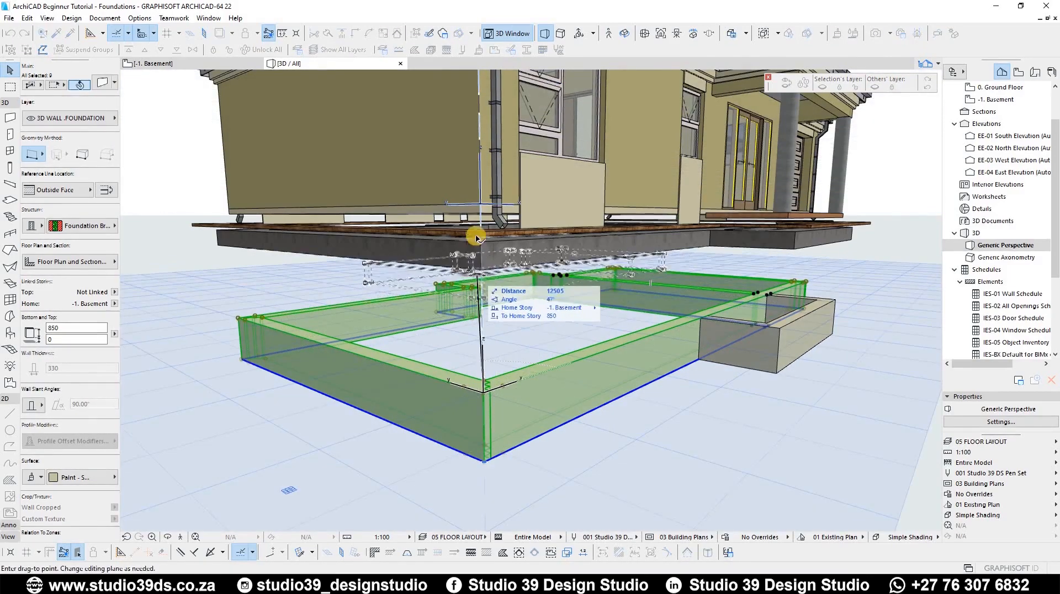
scroll(474, 197, up, 3)
click(478, 185)
click(360, 356)
Step: Select the verandah foundation walls and move them vertically up to the same level as the main house's foundation walls
shift+middle_drag(373, 342, 717, 441)
scroll(440, 320, down, 2)
scroll(676, 442, up, 2)
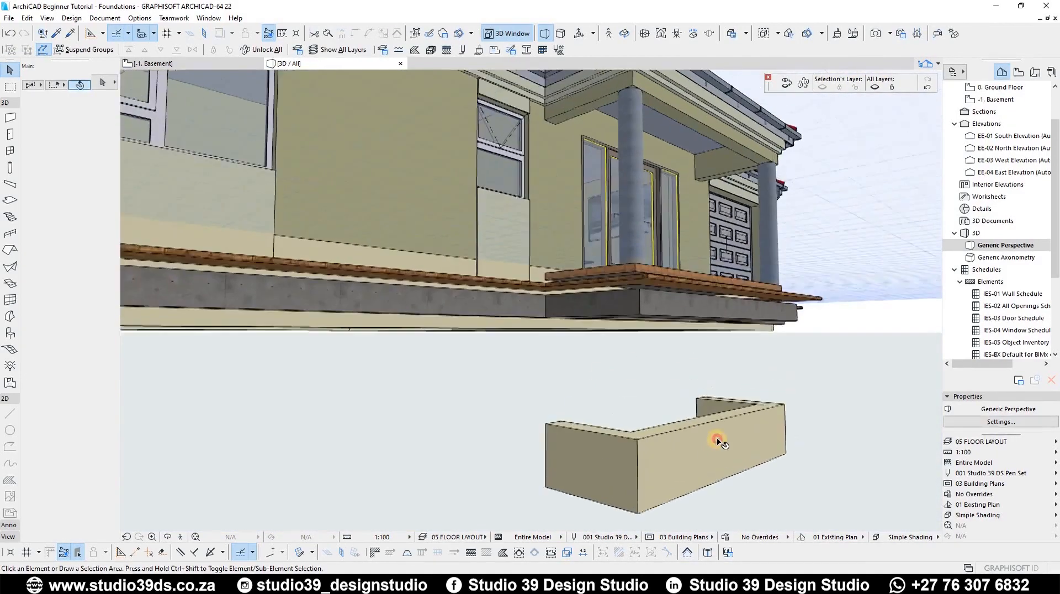
click(718, 442)
key(ctrl+d)
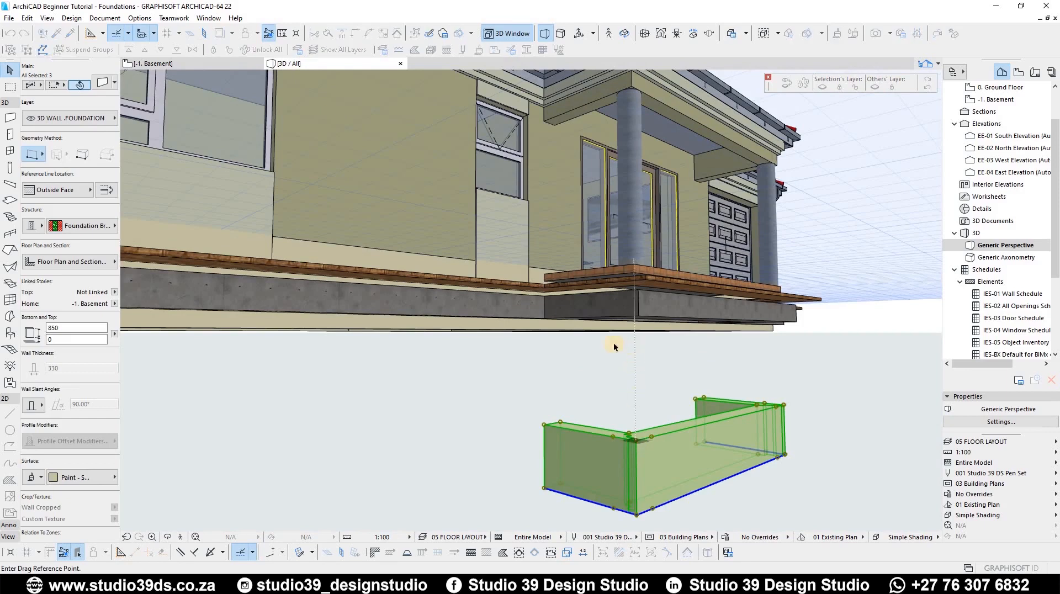
click(636, 440)
scroll(355, 359, down, 3)
shift+middle_drag(349, 374, 341, 385)
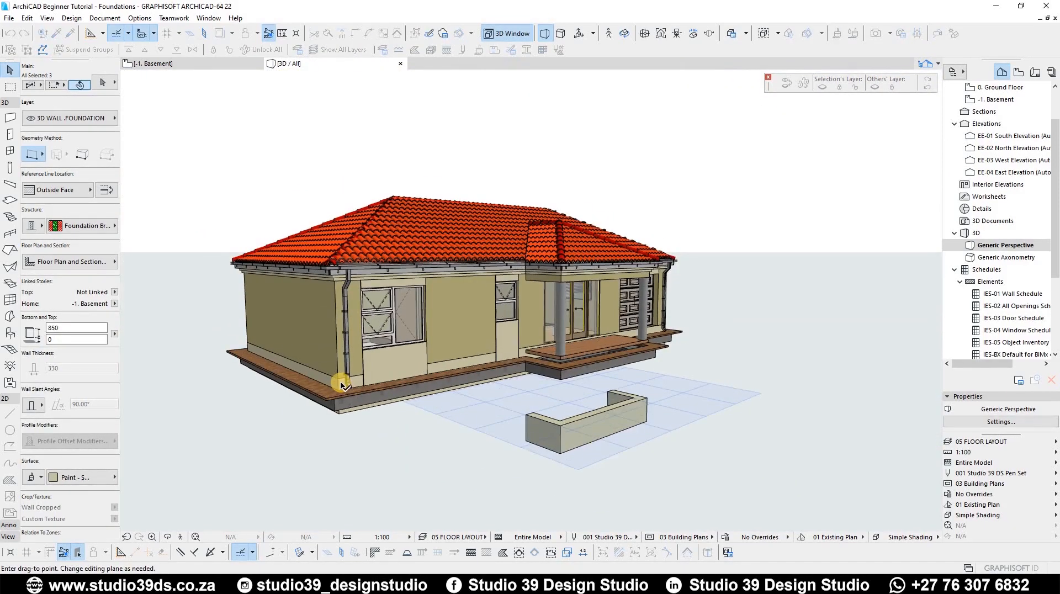
click(569, 352)
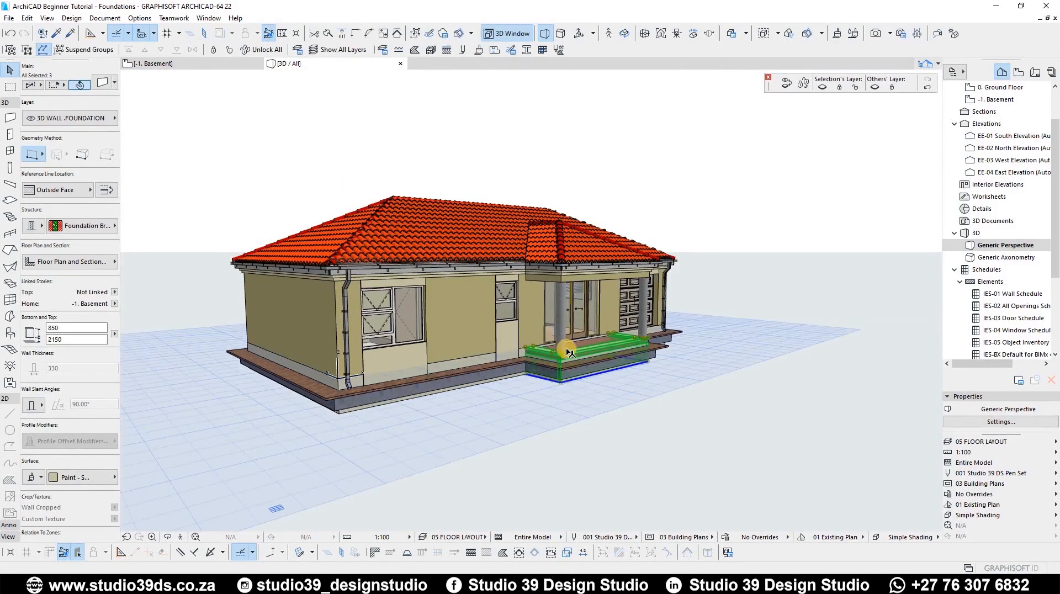
key(Escape)
Step: Lower the verandah foundation walls so that their top meets the underside of the tiled verandah slab
scroll(558, 353, up, 10)
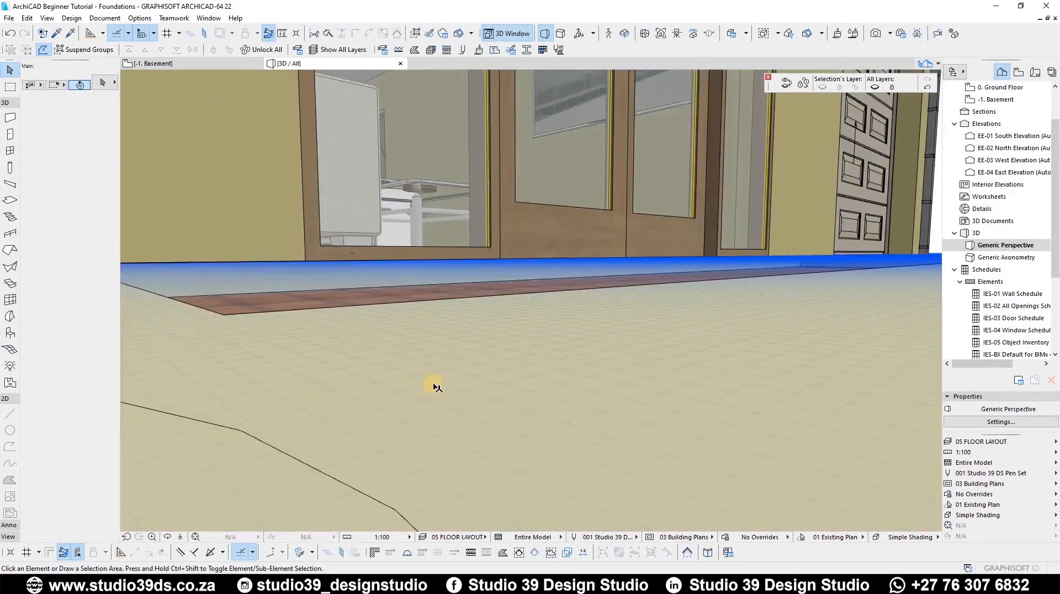
scroll(434, 385, down, 10)
shift+middle_drag(358, 428, 418, 335)
click(418, 336)
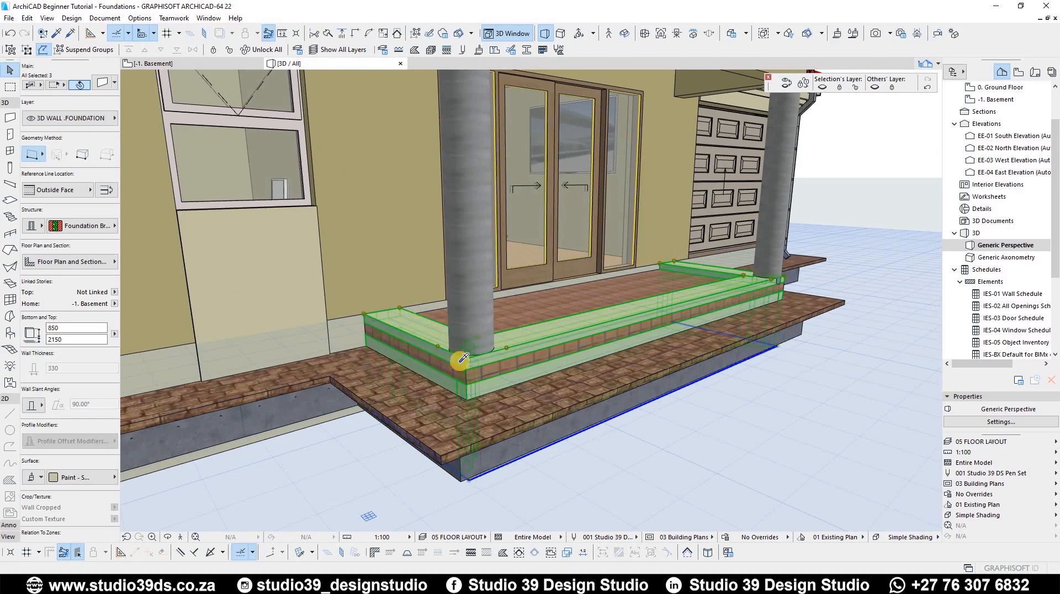
key(alt+g)
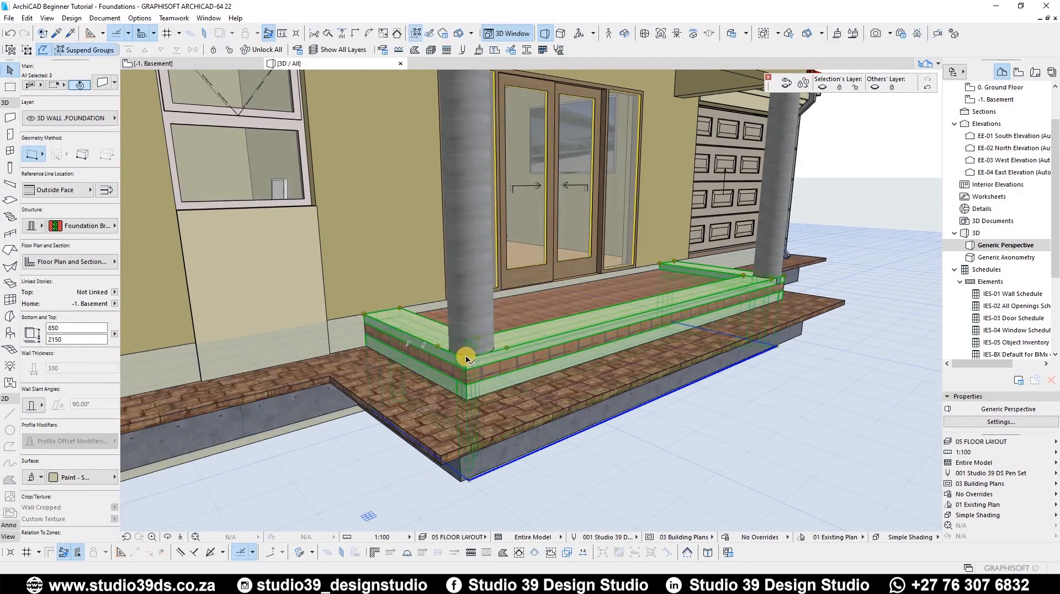
click(464, 360)
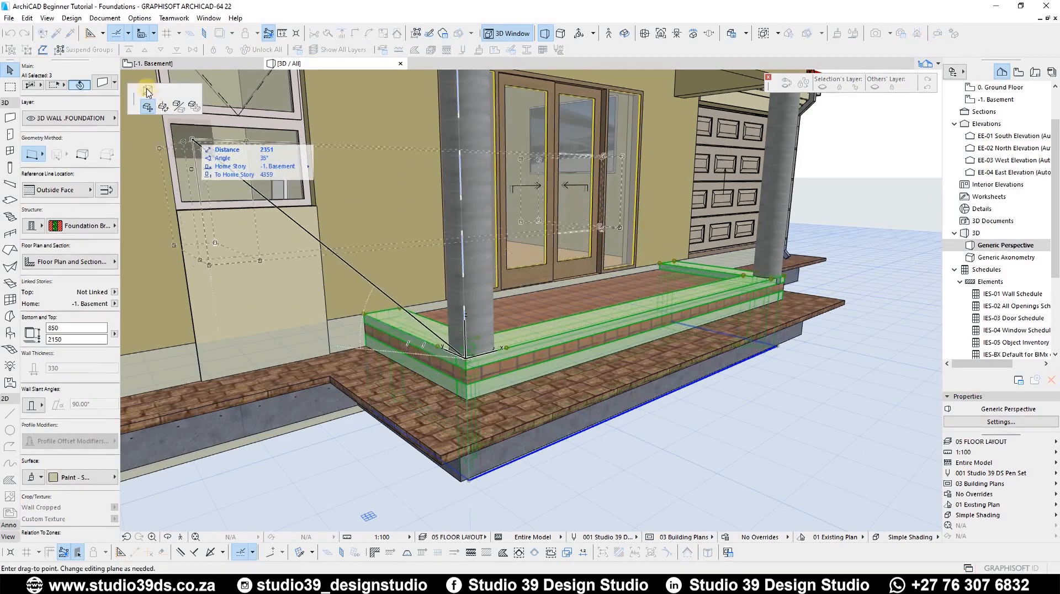
click(466, 383)
click(547, 387)
key(Escape)
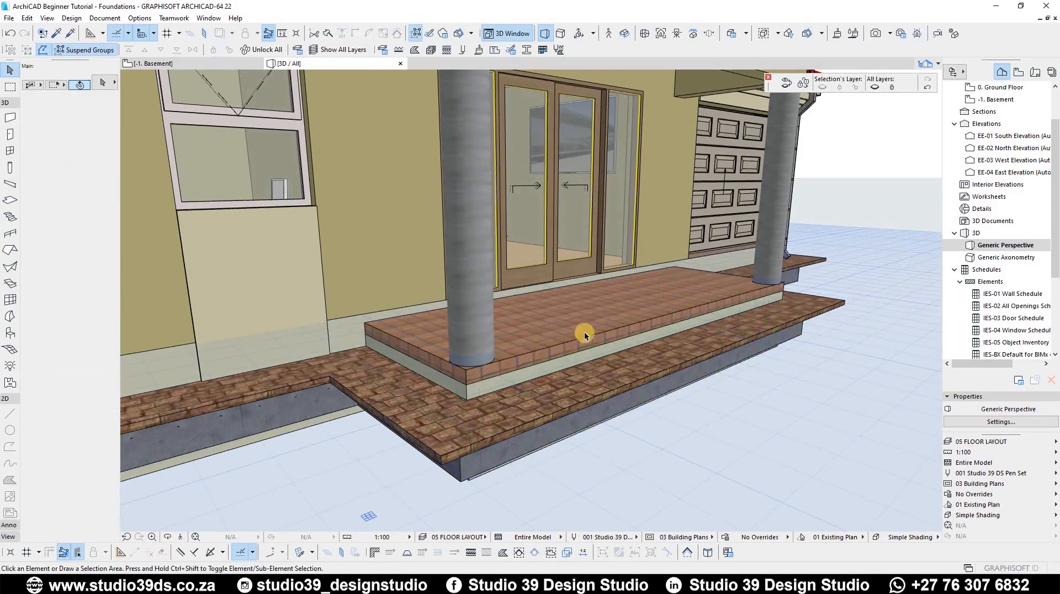
Step: Set the edge surface override of the verandah floor slab to Paint - Sand Beige
shift+middle_drag(445, 341, 546, 425)
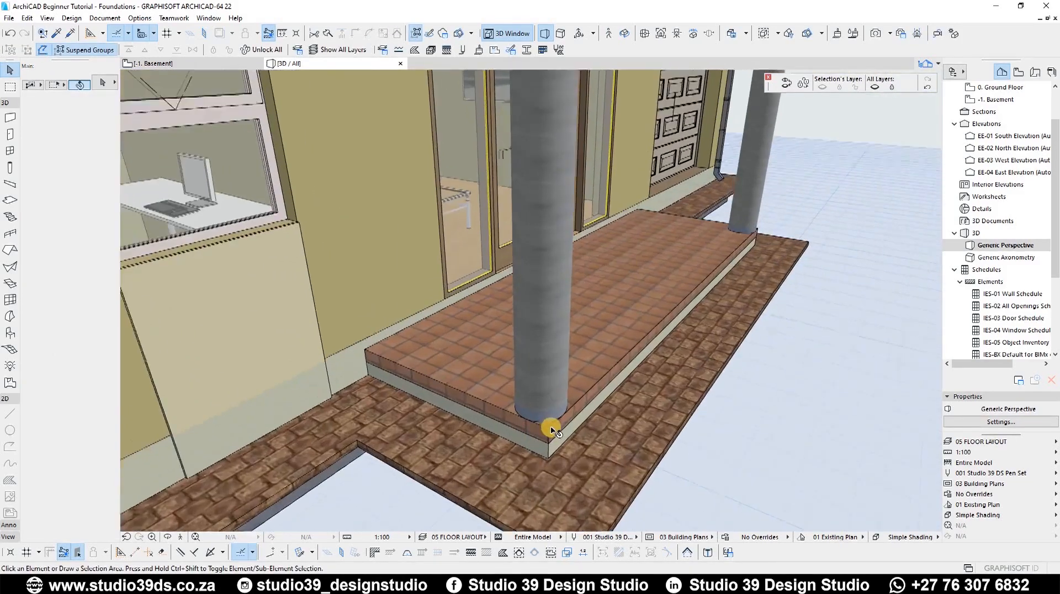
scroll(592, 405, up, 5)
scroll(591, 405, down, 10)
click(572, 341)
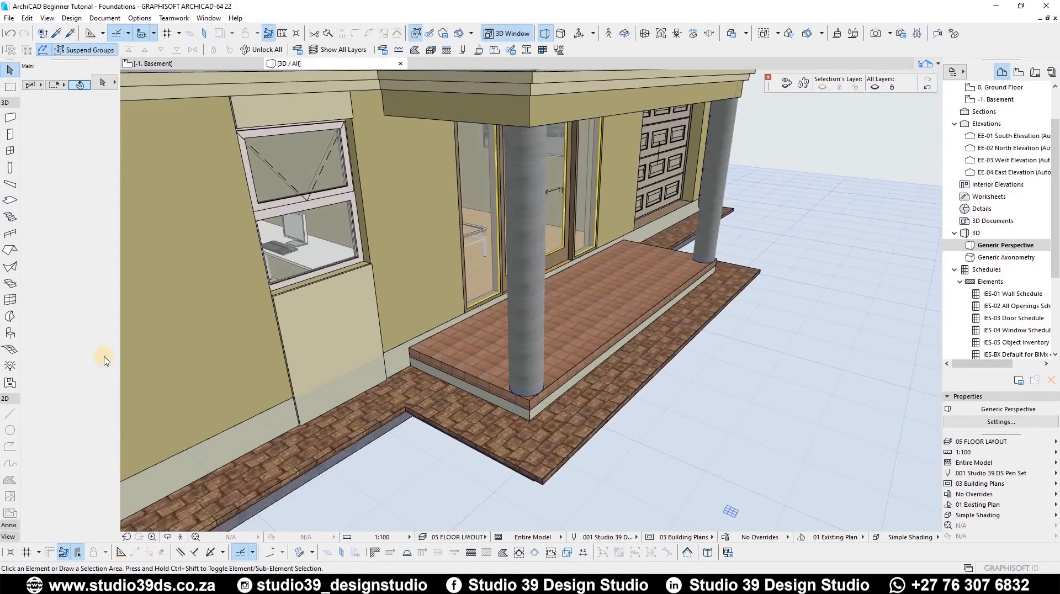
click(33, 405)
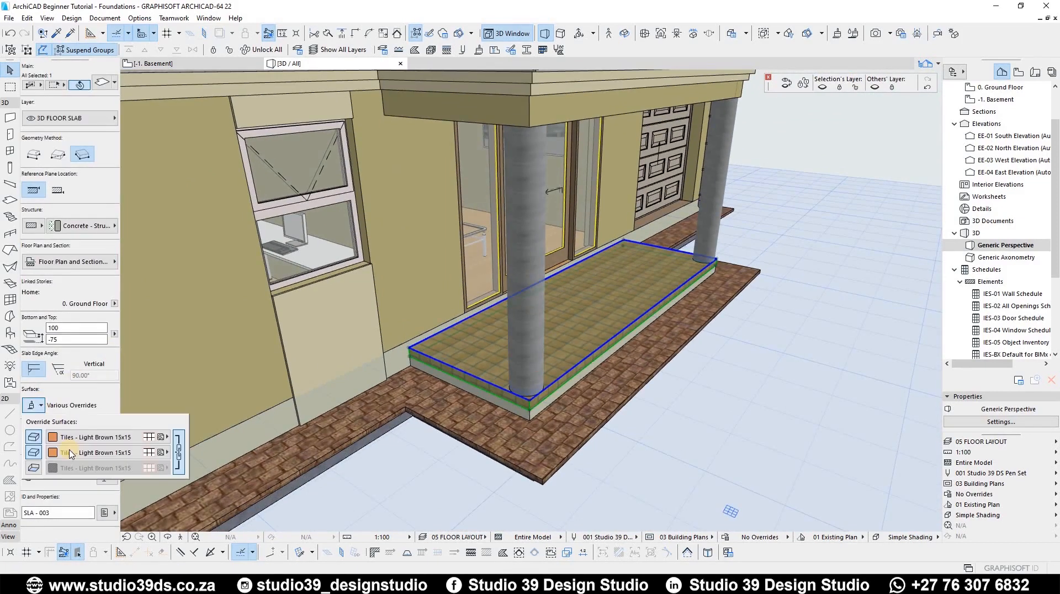
click(69, 453)
key(Escape)
click(119, 452)
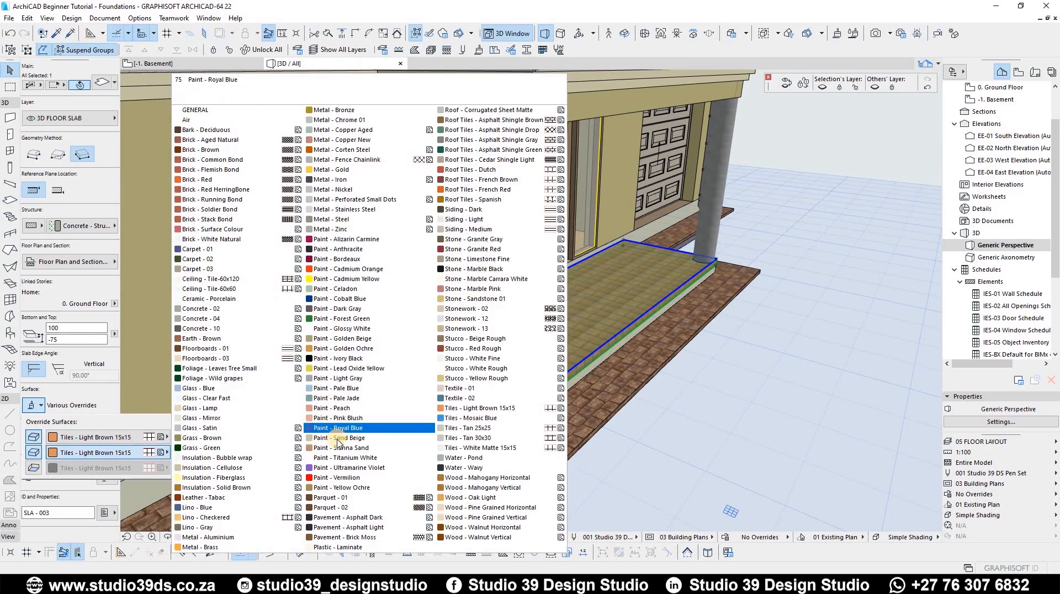
click(359, 439)
key(Escape)
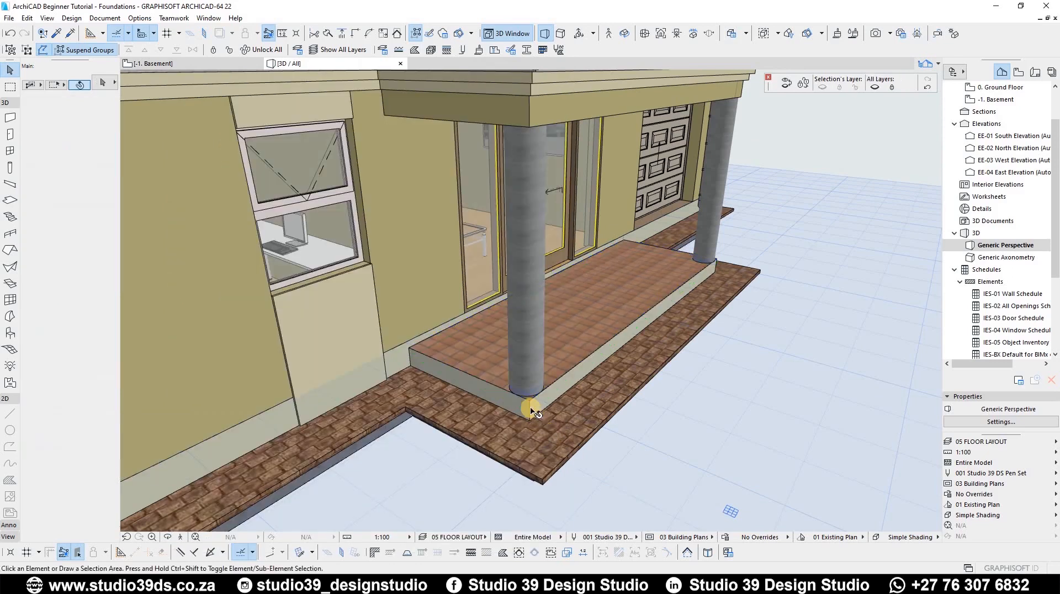
Step: Select all concrete strip foundation beams under the house and verandah and move them vertically down to the bottom of the foundation walls
scroll(532, 409, up, 2)
shift+middle_drag(511, 406, 438, 520)
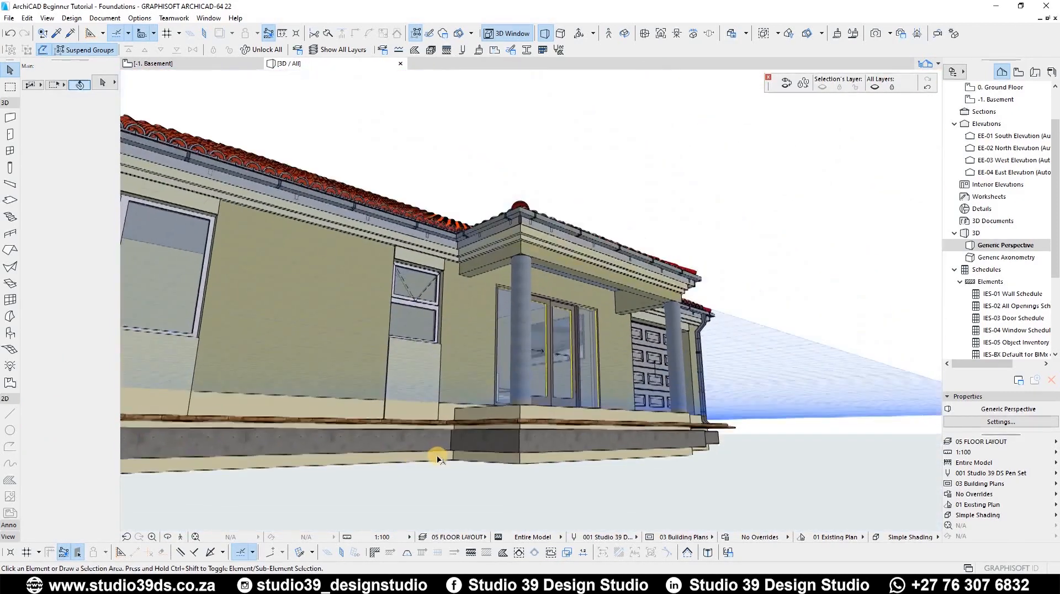
scroll(482, 431, up, 2)
click(482, 434)
shift+middle_drag(473, 324, 571, 345)
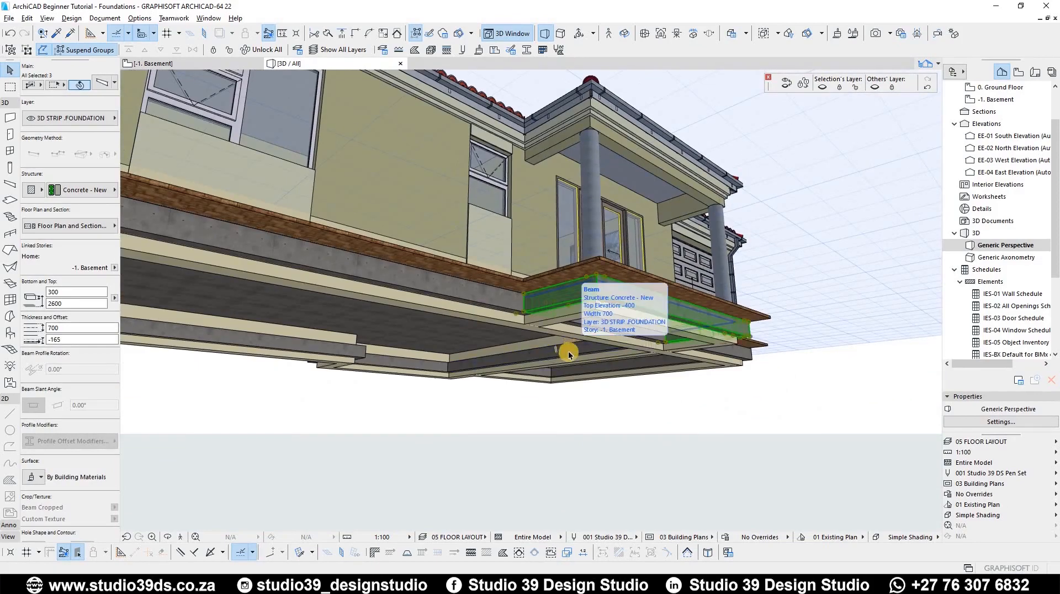
key(alt+g)
scroll(547, 389, up, 2)
shift+middle_drag(532, 356, 575, 336)
key(ctrl+d)
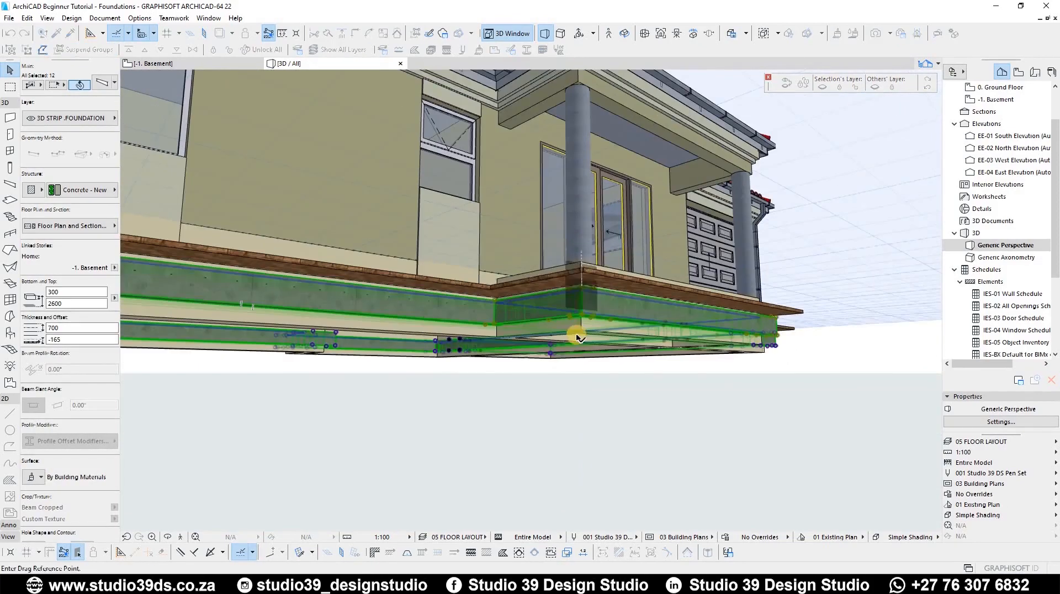
scroll(575, 338, up, 3)
click(568, 353)
click(564, 366)
scroll(589, 394, down, 2)
key(Escape)
scroll(551, 371, down, 4)
shift+middle_drag(282, 379, 629, 333)
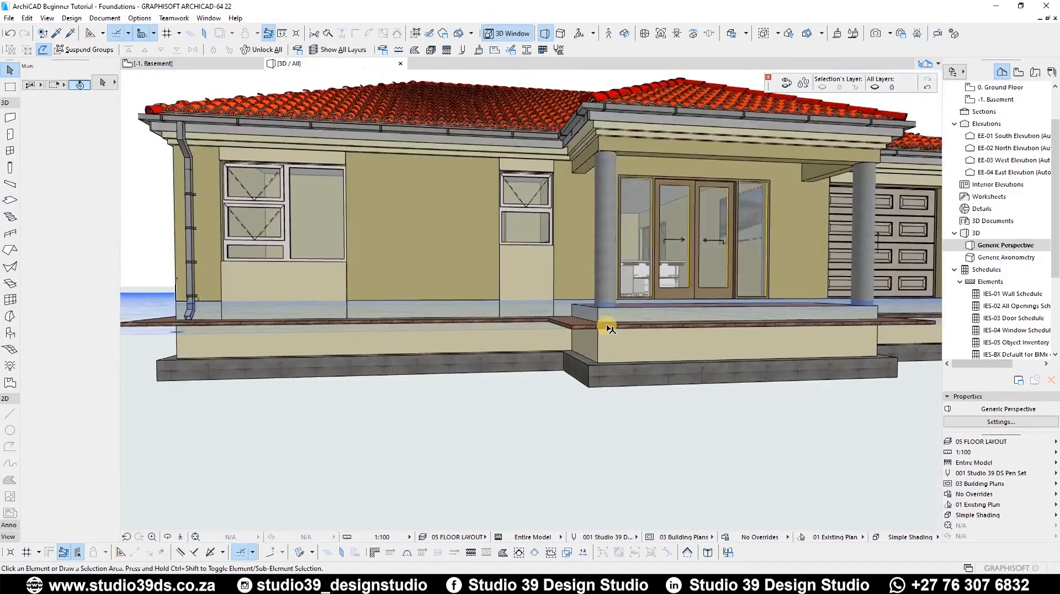
Step: Examine the basement foundation plan against the ground floor slab and the traced internal walls
key(F2)
middle_drag(492, 247, 715, 245)
scroll(548, 336, up, 4)
scroll(475, 337, down, 3)
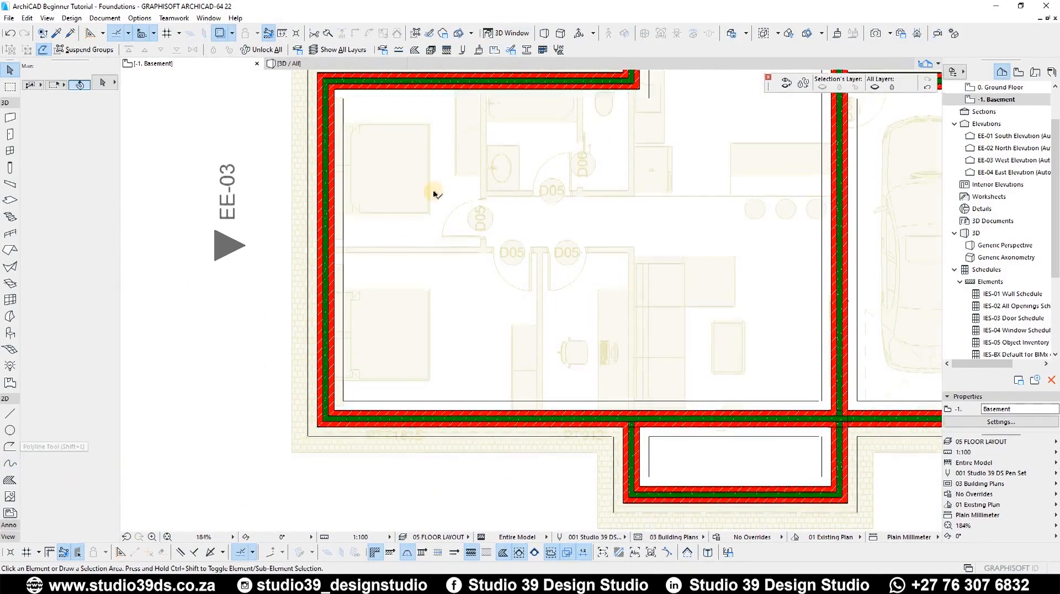
scroll(383, 217, up, 8)
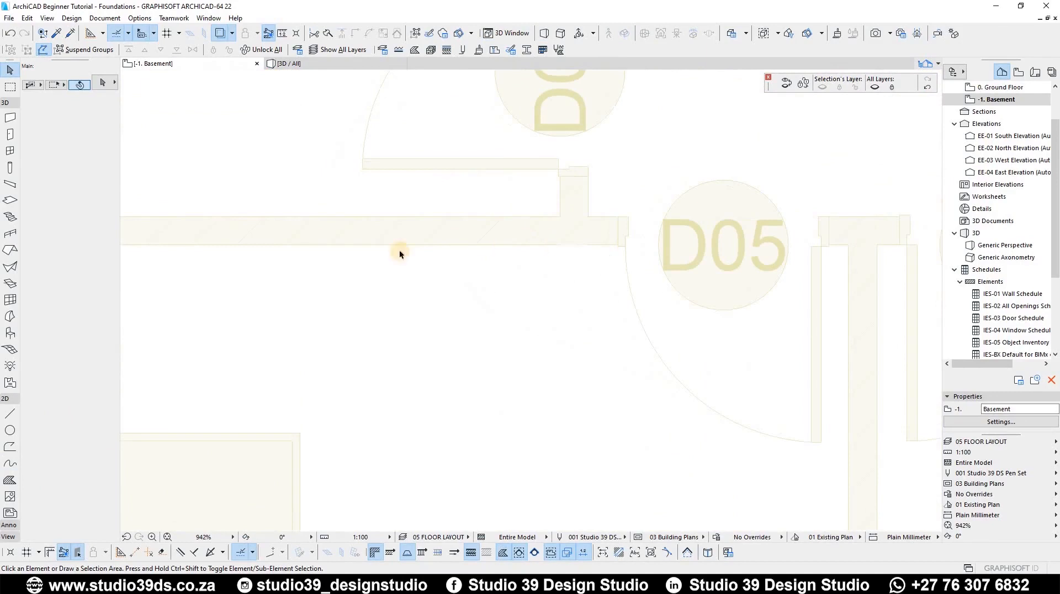
scroll(331, 308, down, 10)
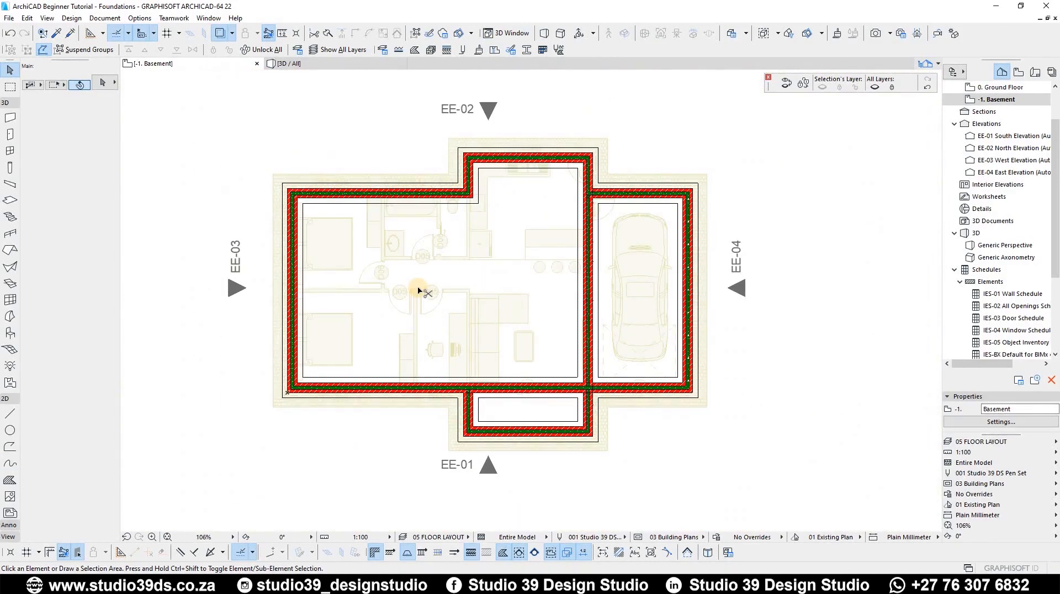
key(ctrl+Up)
click(487, 282)
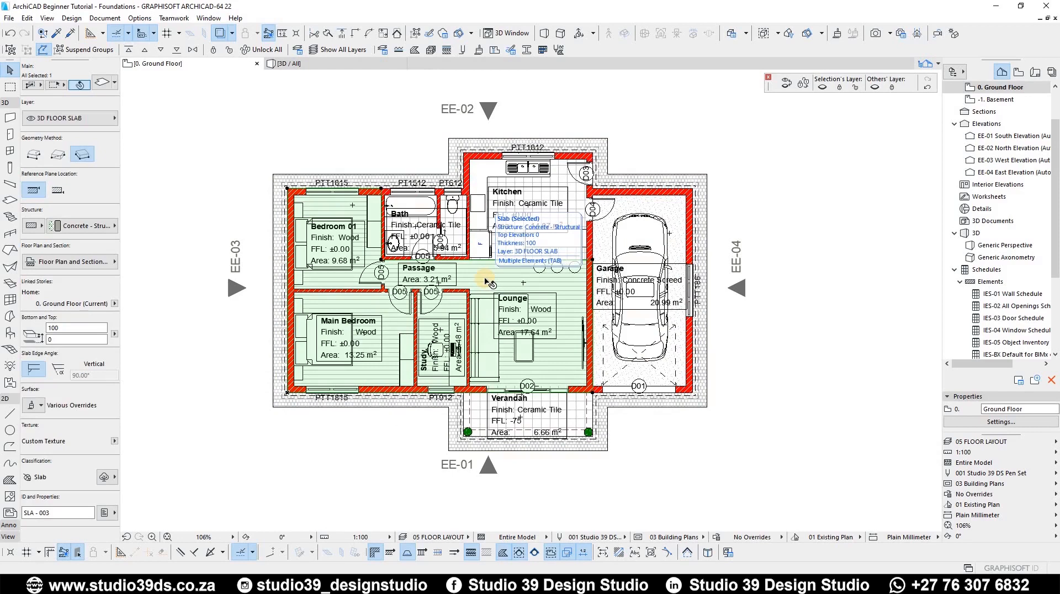
key(ctrl+Down)
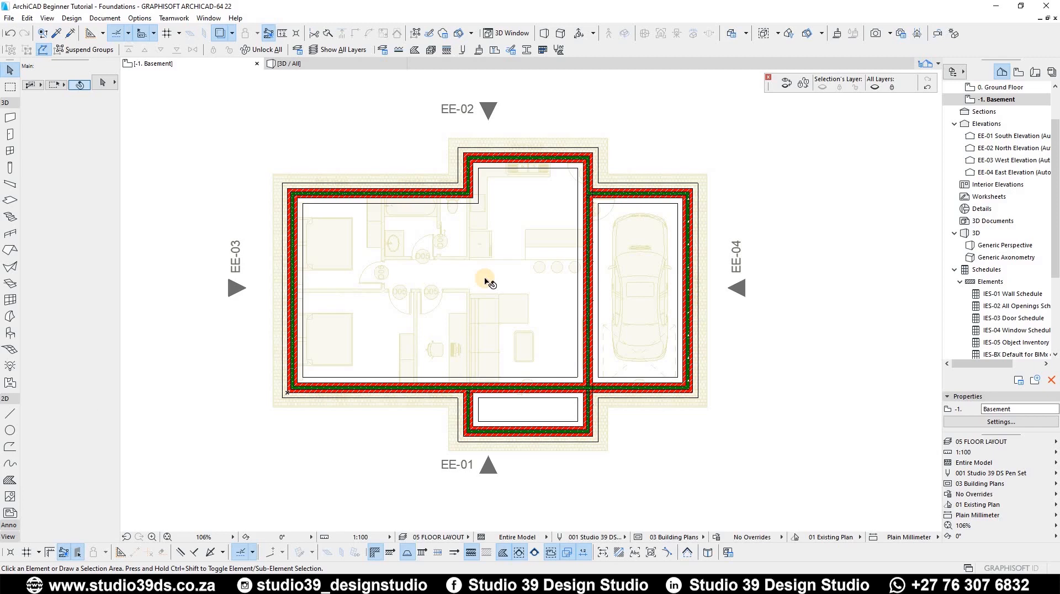
scroll(480, 302, up, 3)
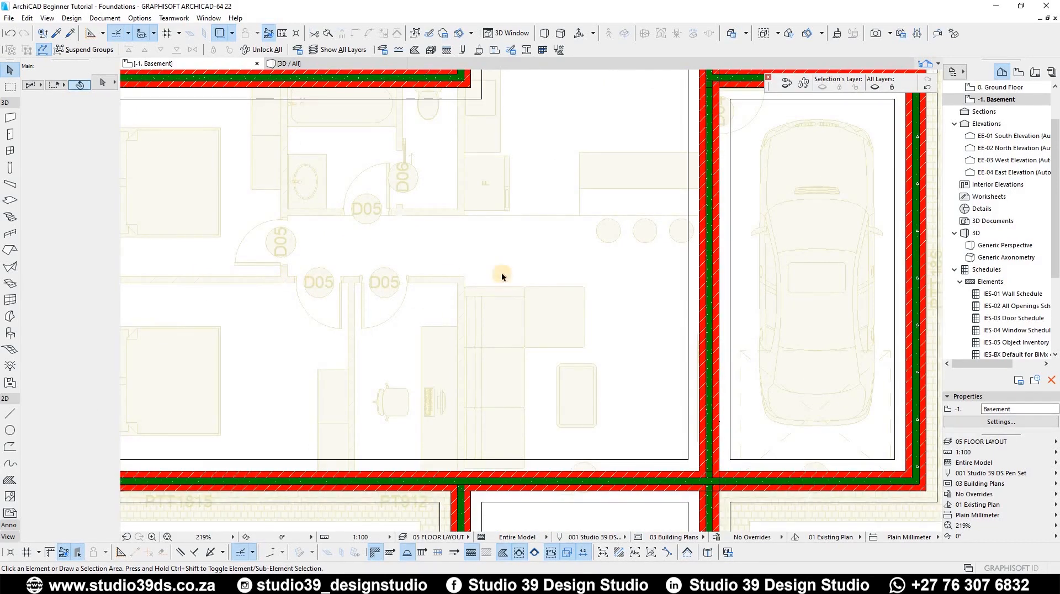
scroll(353, 461, down, 5)
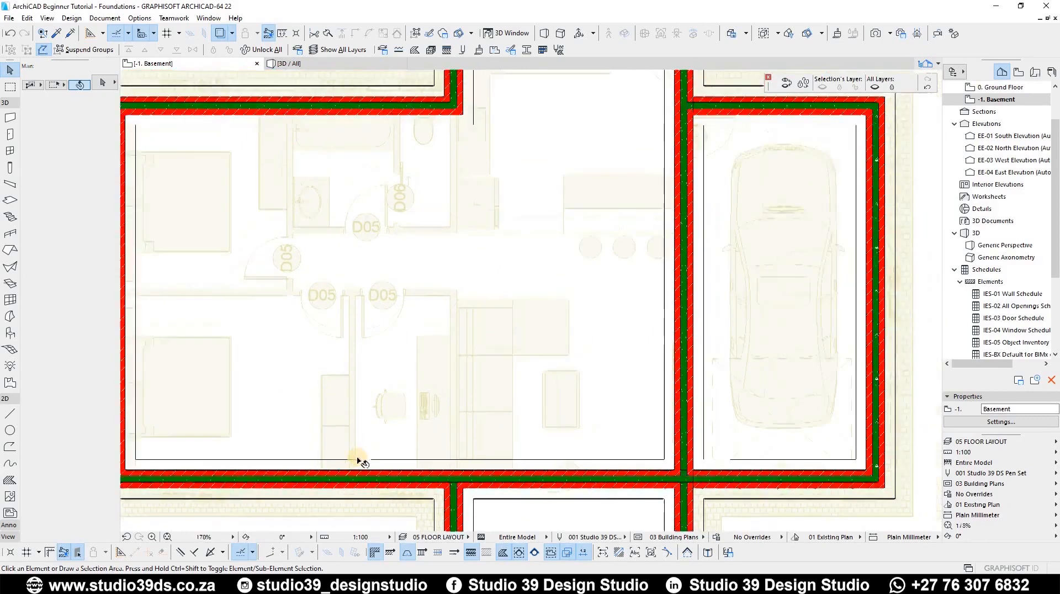
scroll(358, 488, up, 6)
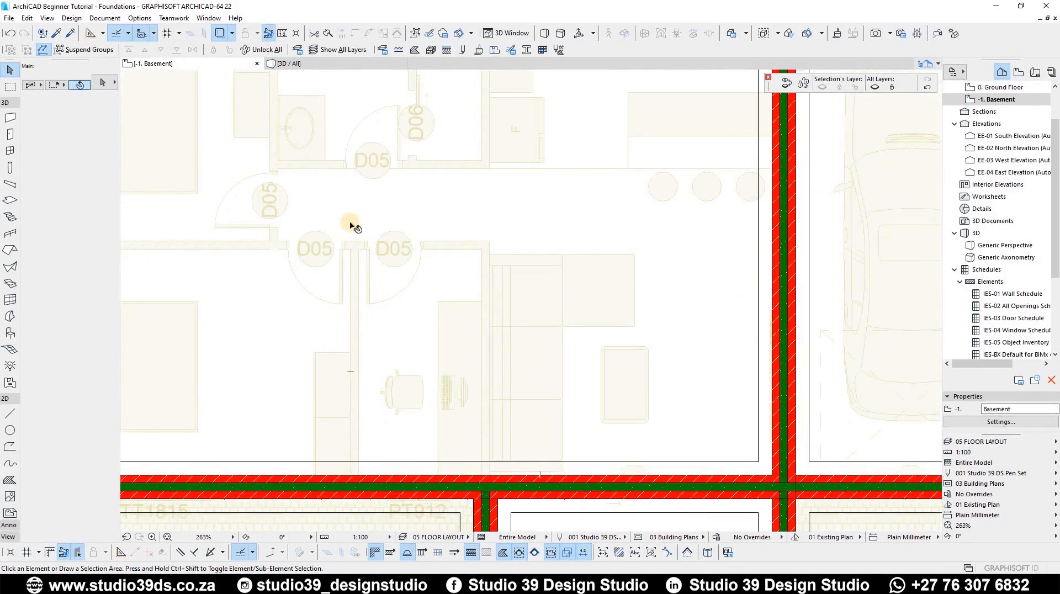
scroll(419, 279, down, 1)
scroll(570, 310, down, 4)
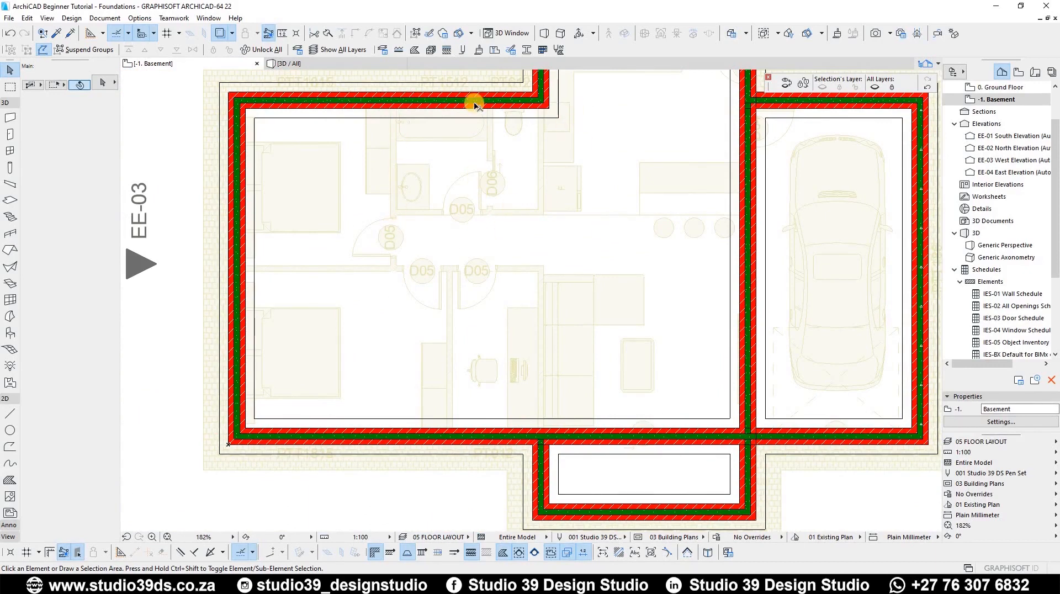
Step: Add a text note inside the house on the basement plan, starting "700X300mm Rein. Conc. Foundation" and ending with the word for strip
mouse_move(504, 197)
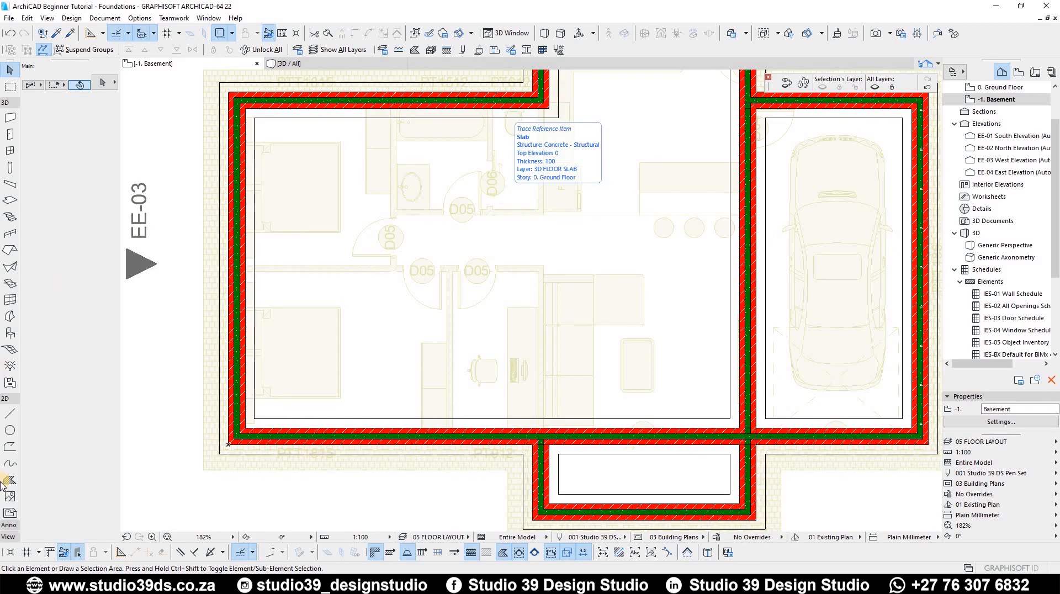
scroll(22, 457, down, 3)
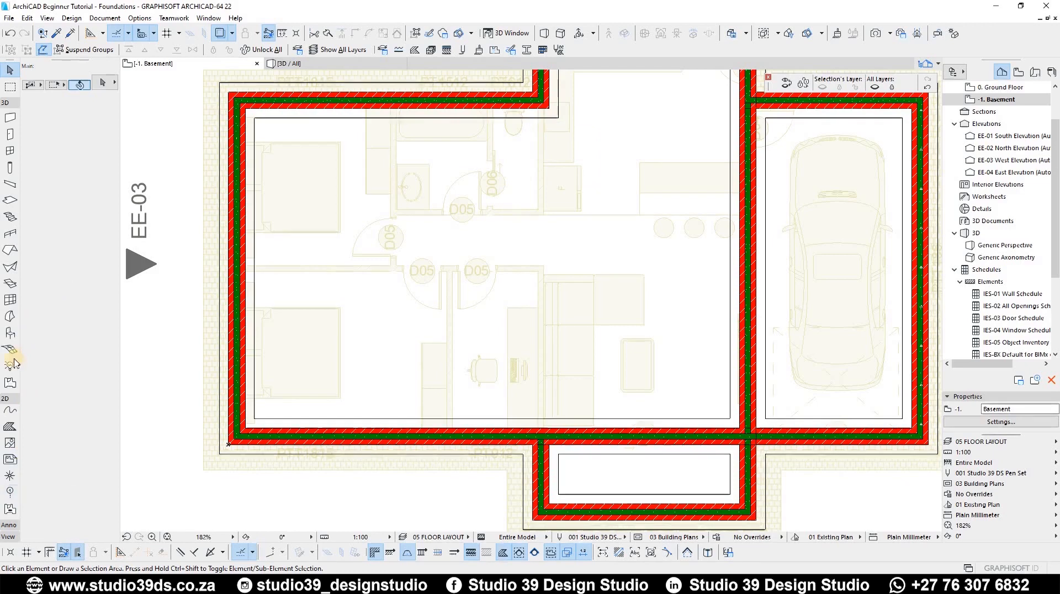
scroll(8, 476, up, 3)
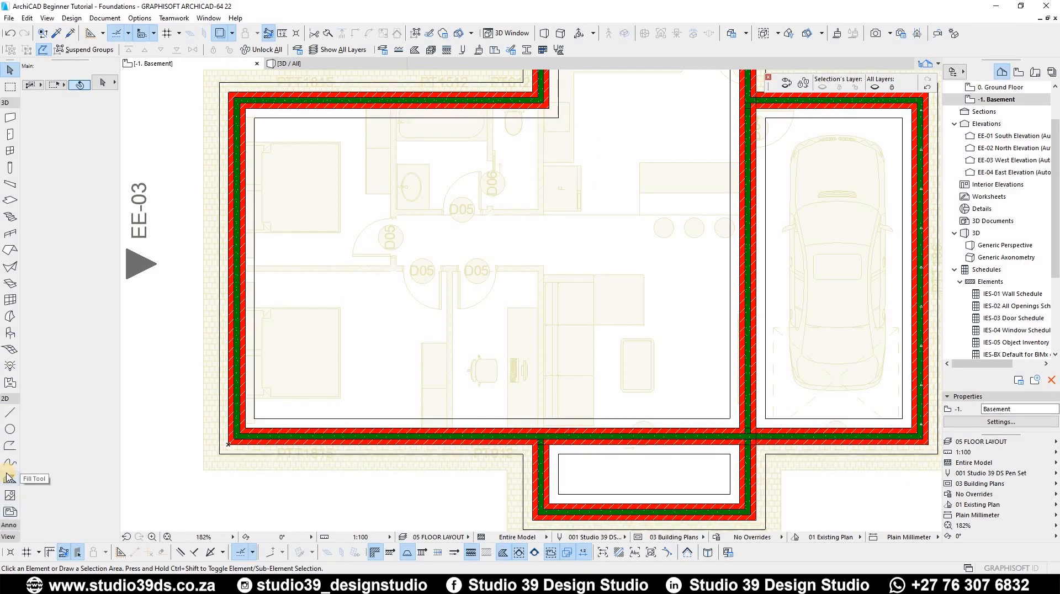
click(11, 526)
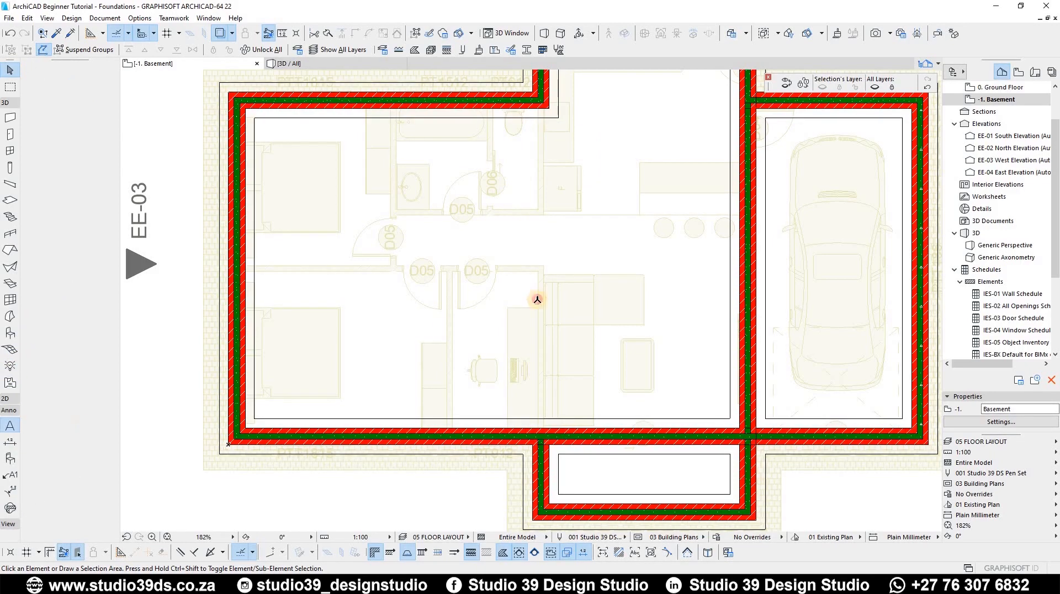
click(509, 299)
click(537, 299)
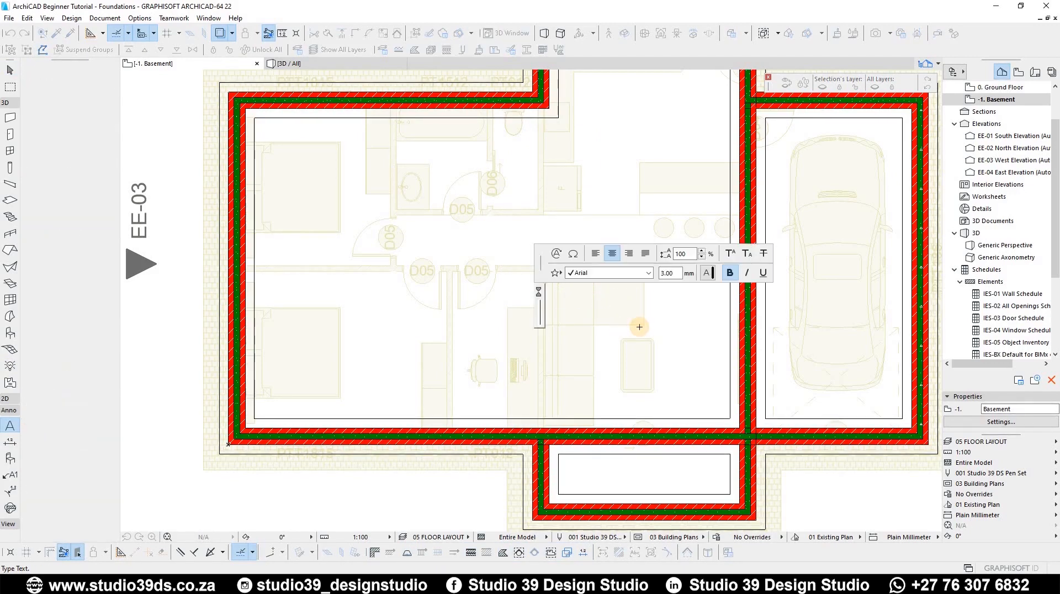
text(70)
text(0X300)
text(MM)
text(mm)
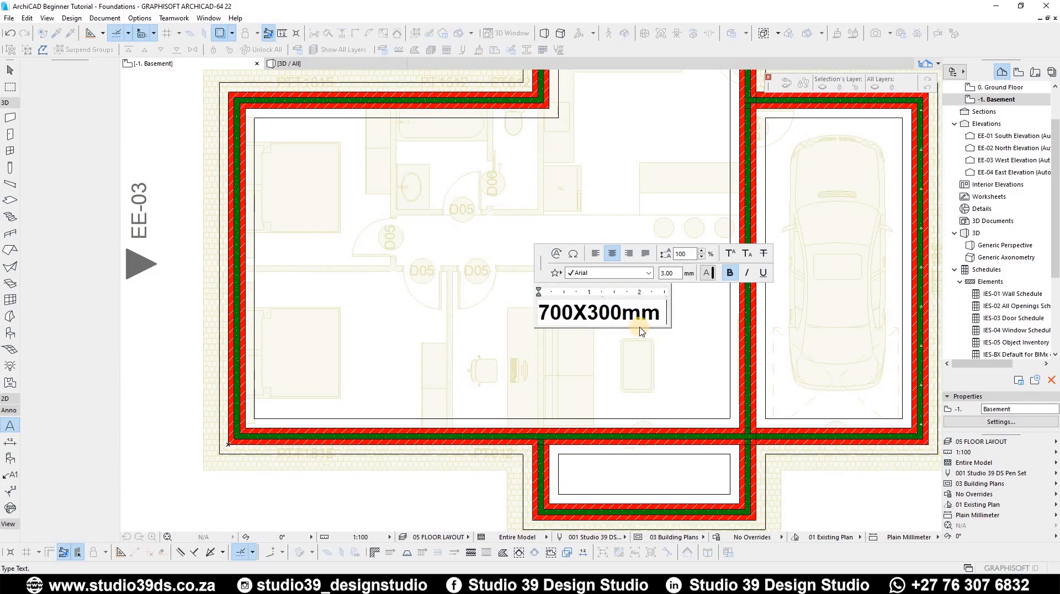
text( Rein. Conc)
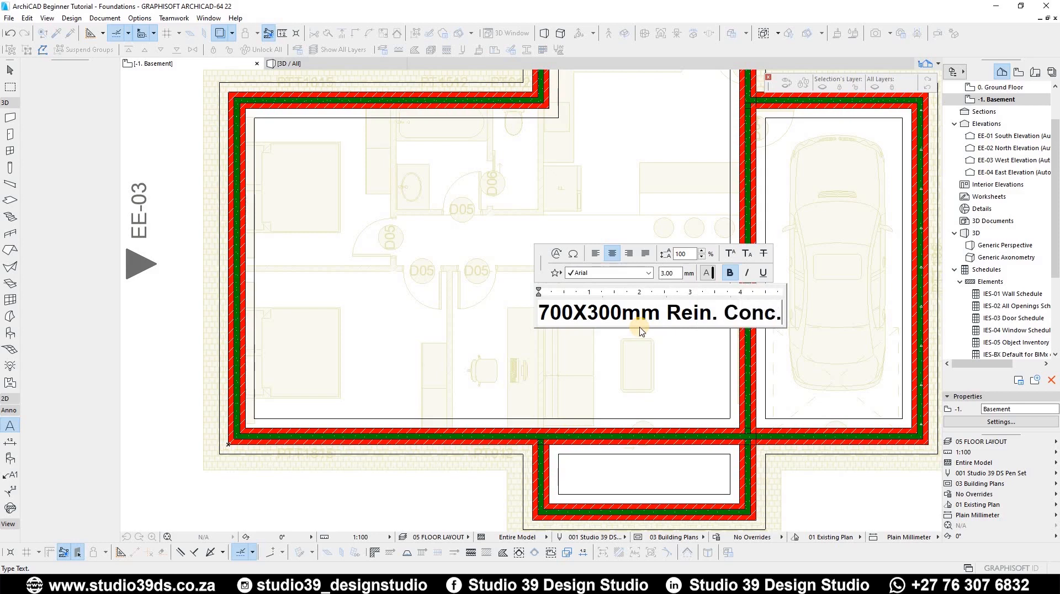
text(. Foundation)
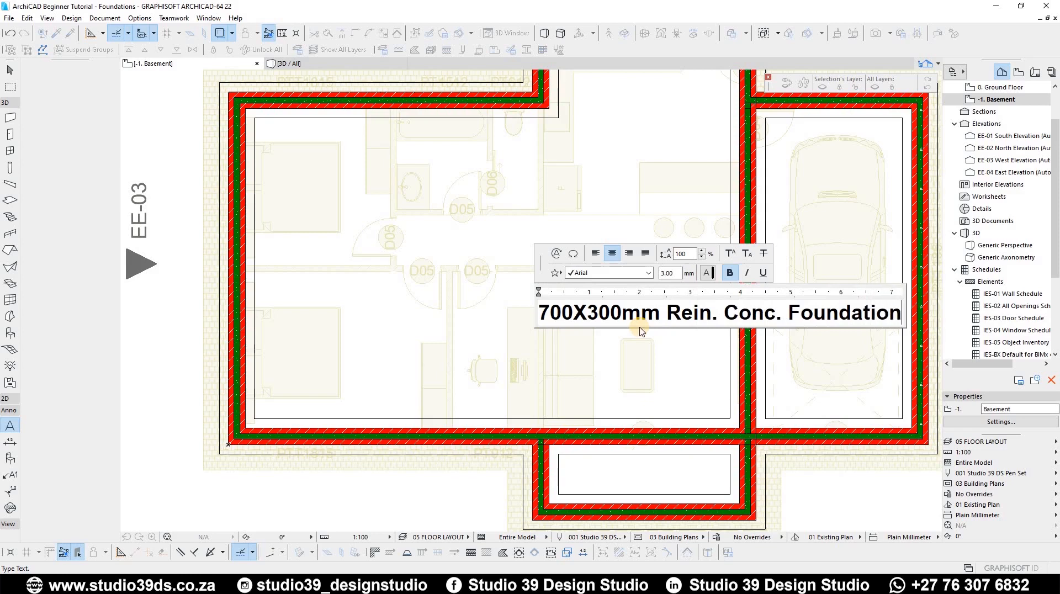
text( Stricps)
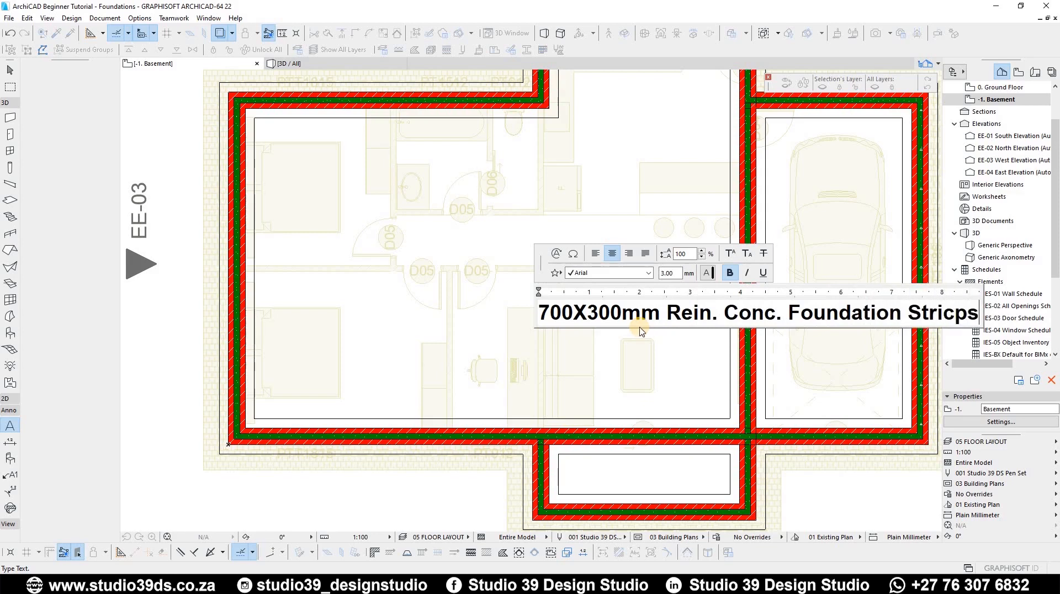
Step: Correct the note's last word to "Strip" and put "Foundation Strip" on a second line
key(BackSpace)
key(BackSpace)
key(BackSpace)
text(p)
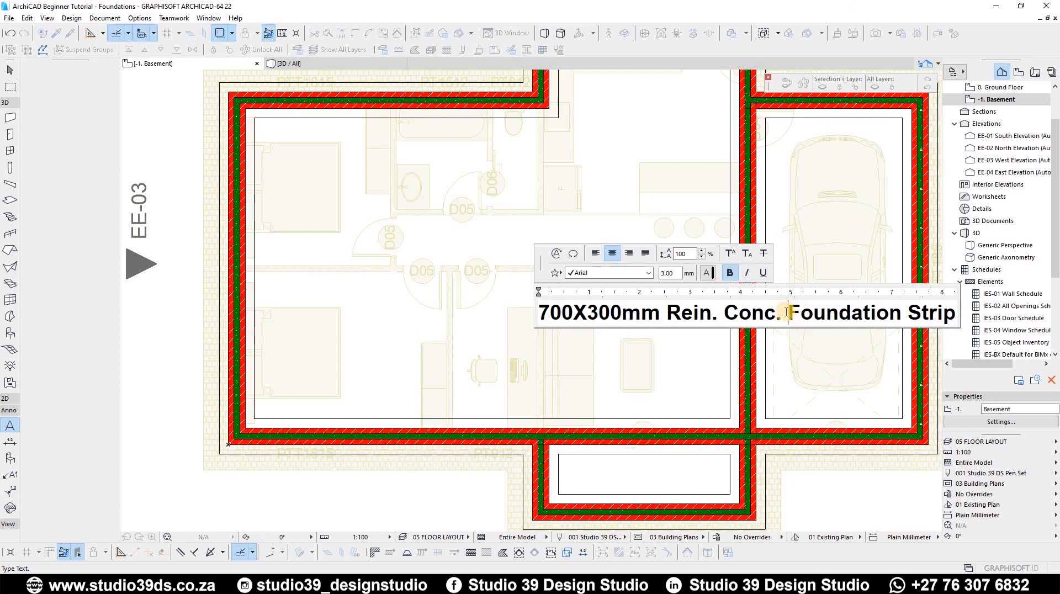
key(BackSpace)
key(Return)
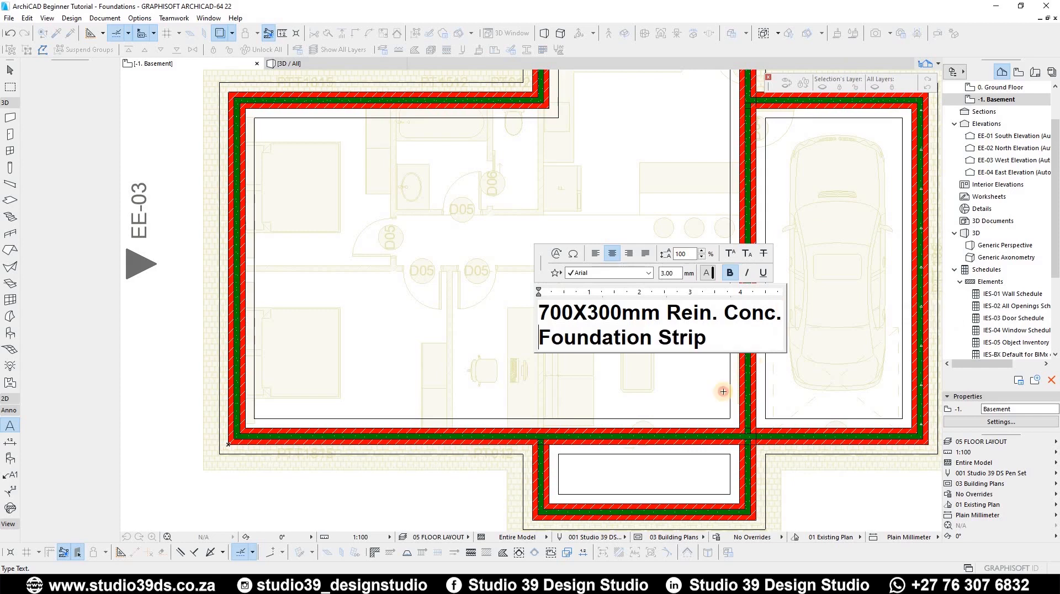
click(627, 338)
key(ctrl+a)
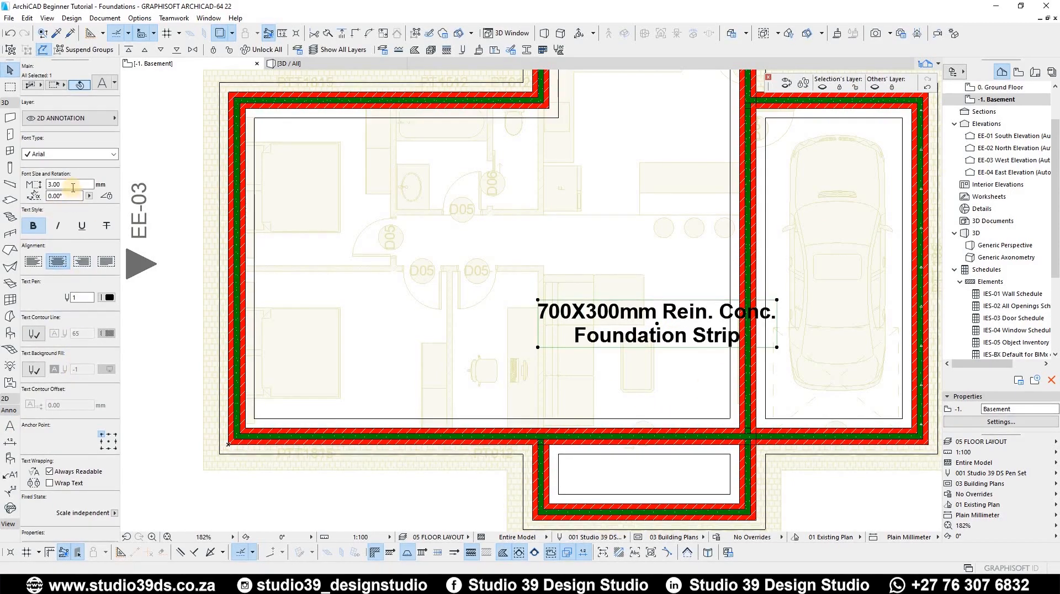
Step: Set the foundation strip note's text size to 2.5 mm and turn off its bold style
click(91, 184)
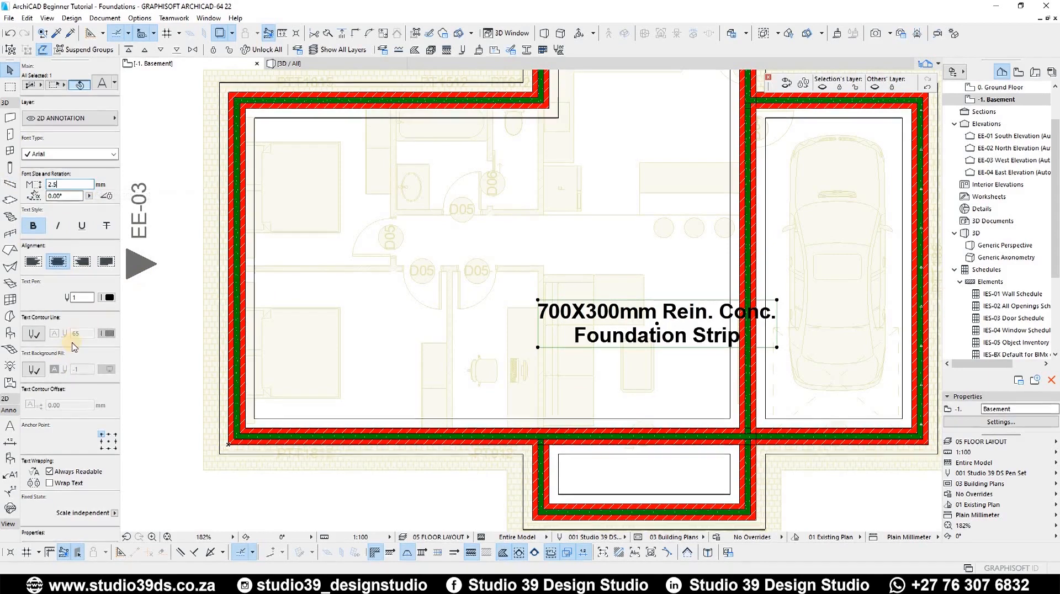
key(Return)
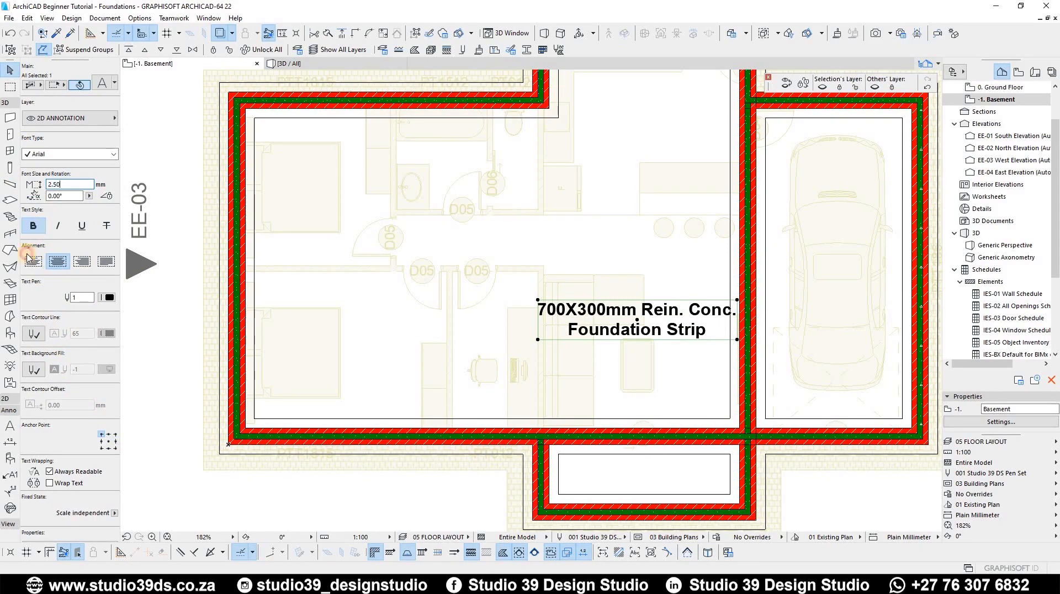
click(34, 225)
Step: Move the note beside the south foundation wall and copy it beside the north bedroom wall and into the living area
drag(633, 323, 468, 402)
middle_drag(442, 378, 402, 372)
scroll(401, 372, down, 3)
ctrl+drag(421, 384, 500, 325)
Step: Rotate the note copy in the living area by 90° so that it reads vertically
key(ctrl+e)
click(499, 323)
click(596, 322)
click(498, 241)
Step: Move the vertical note beside the foundation wall shared with the garage and copy it beside the garage's outer wall
key(ctrl+d)
click(526, 325)
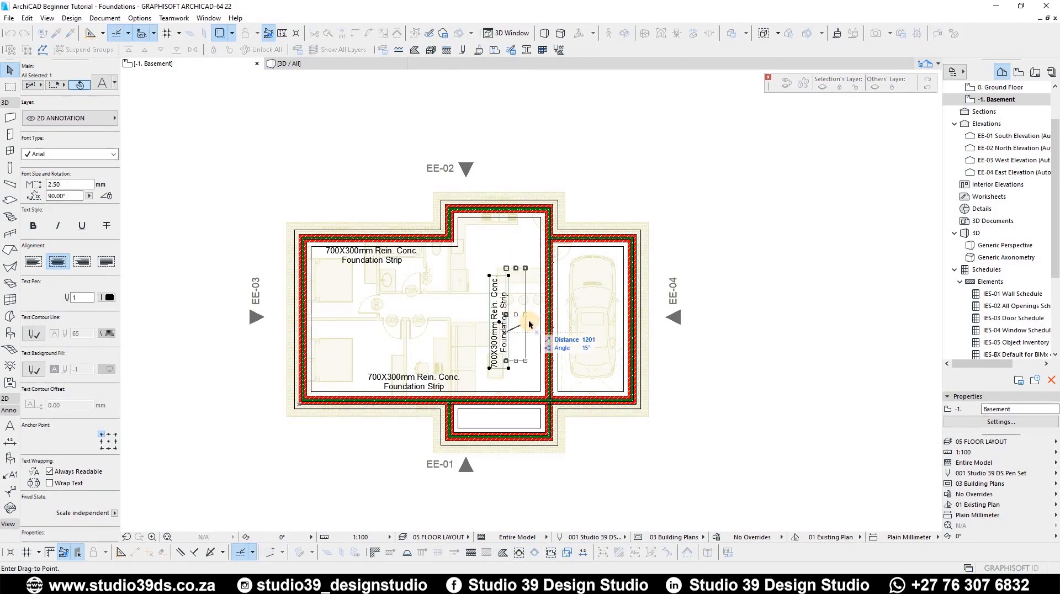
click(552, 313)
ctrl+drag(603, 315, 614, 319)
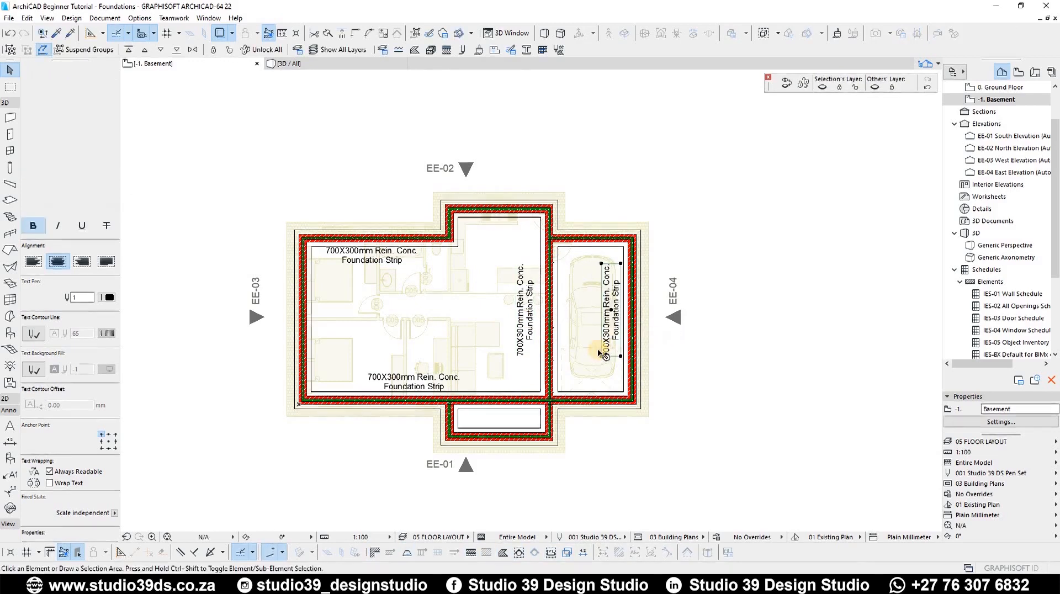
key(Escape)
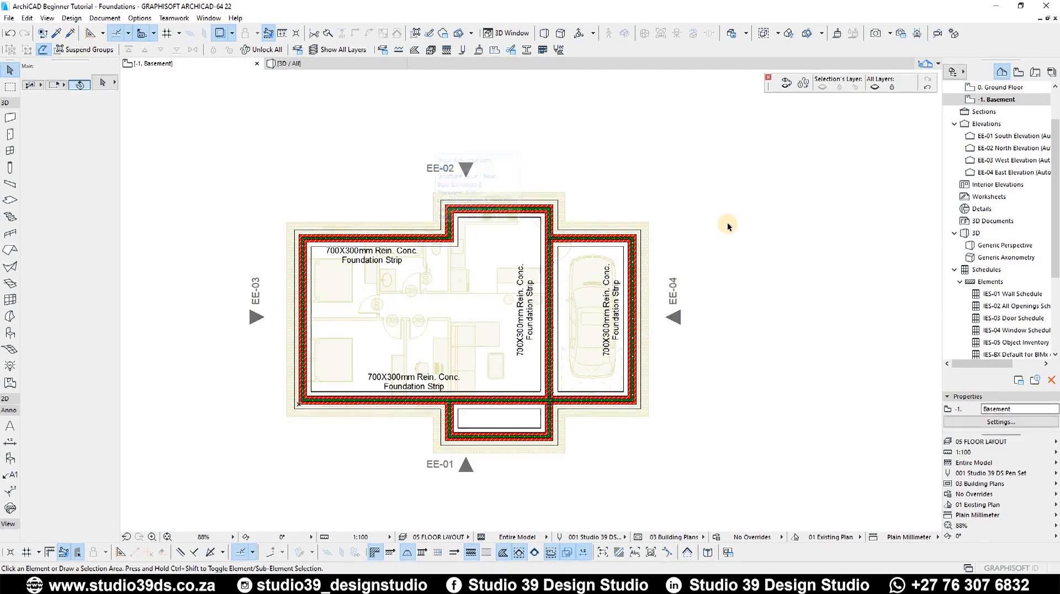
Step: Move the north bedroom wall note slightly down, clear of the inner foundation strip line
scroll(457, 214, down, 4)
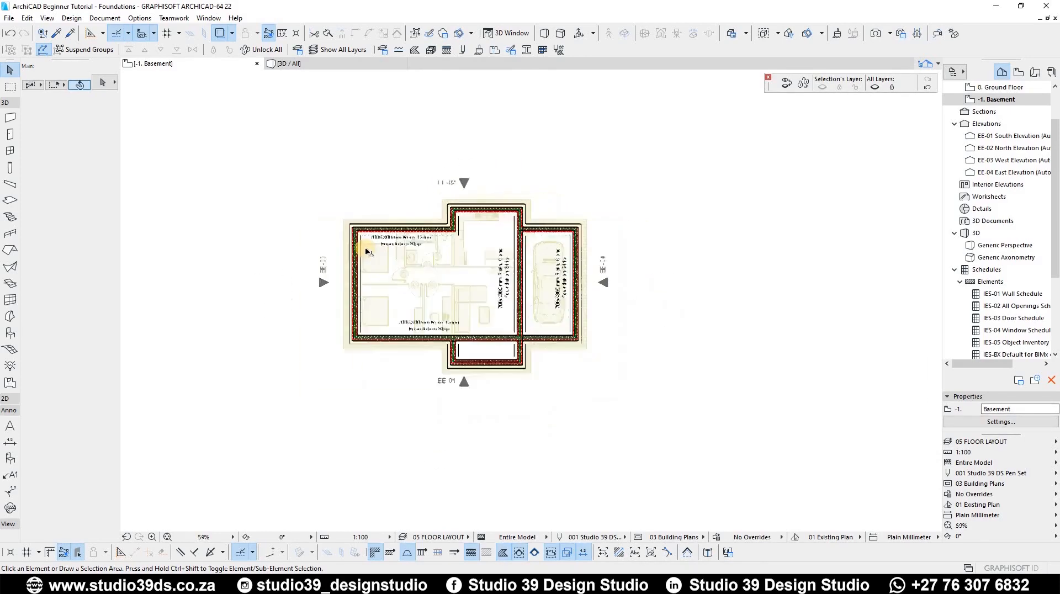
scroll(386, 241, up, 7)
scroll(297, 248, down, 5)
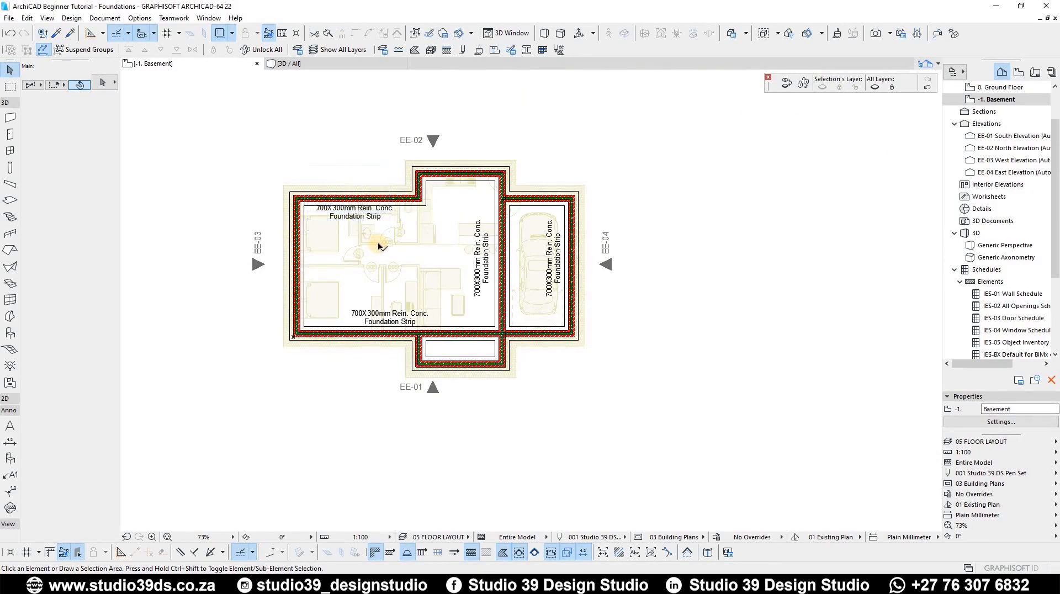
scroll(379, 237, up, 5)
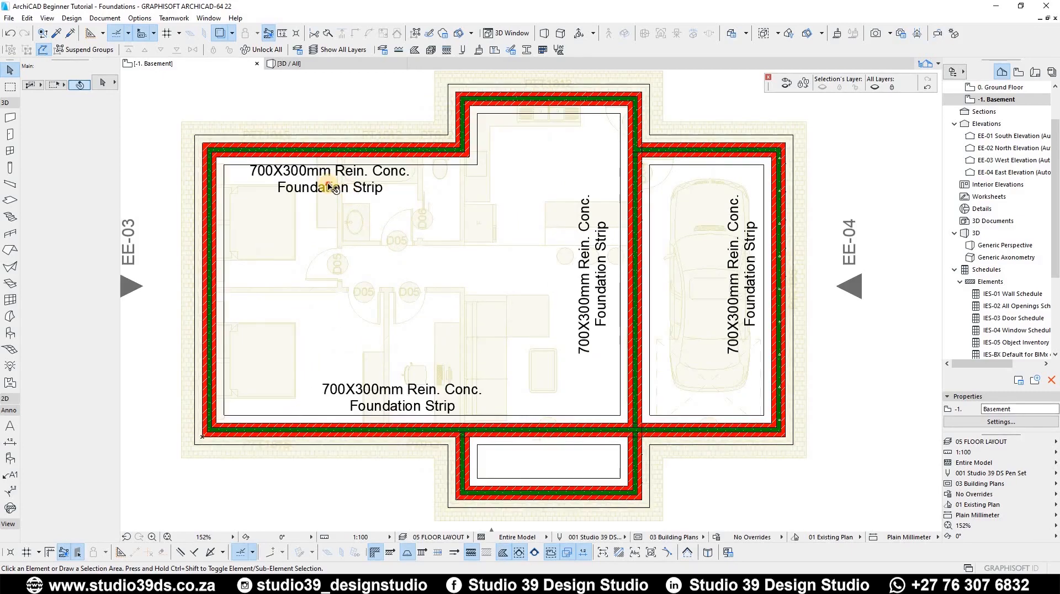
click(330, 186)
click(331, 187)
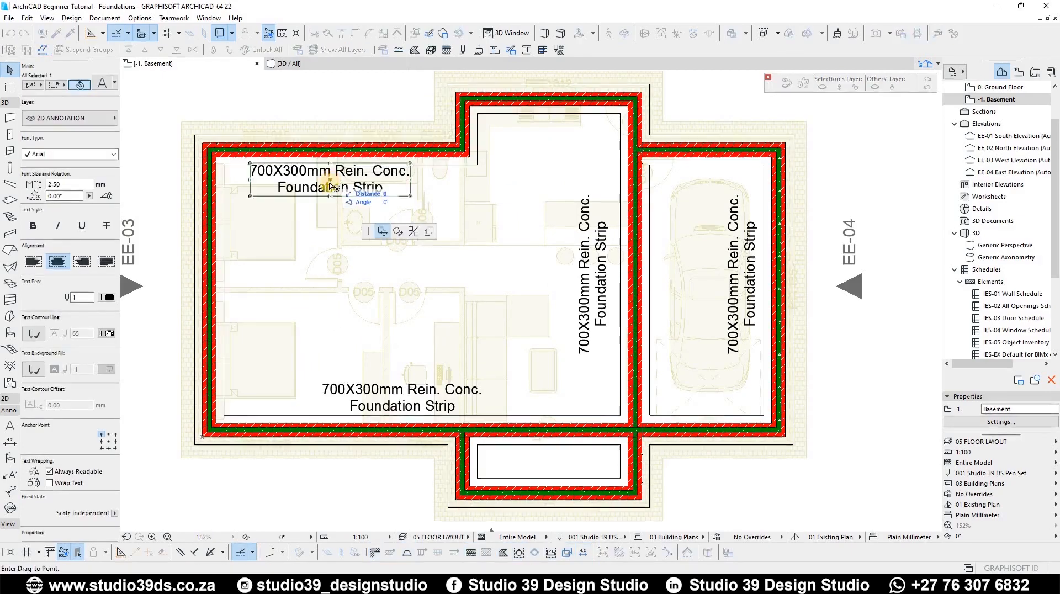
click(331, 191)
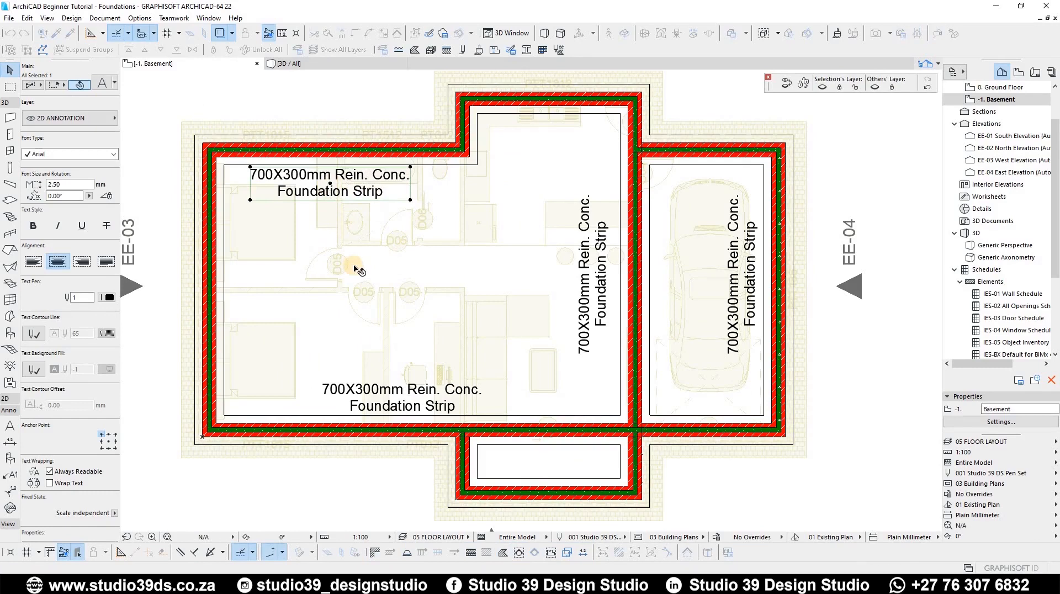
Step: Shift the living area's vertical note slightly closer to the foundation wall shared with the garage
click(547, 257)
click(593, 275)
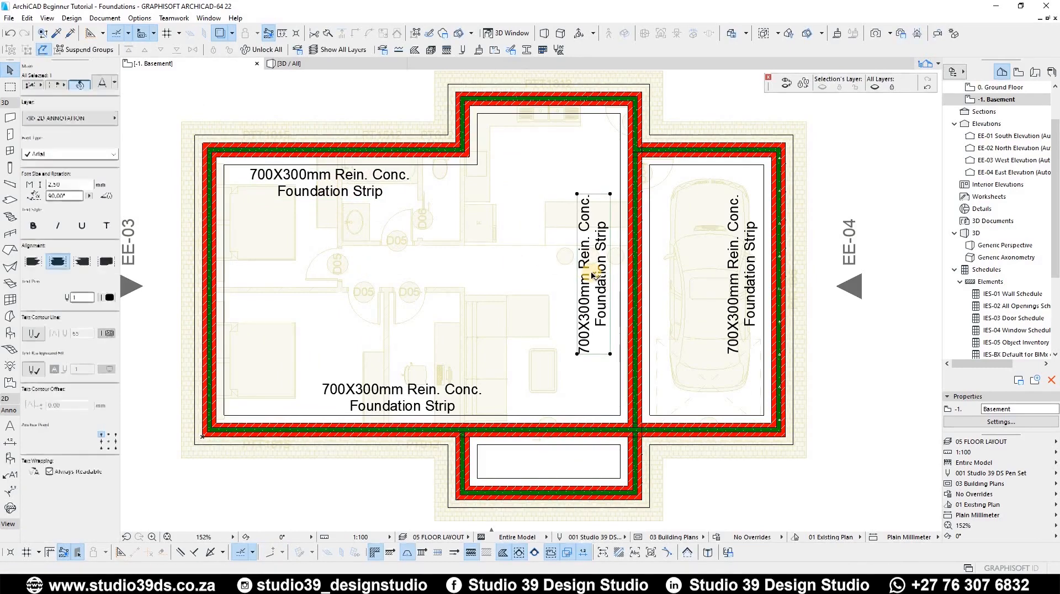
click(593, 275)
click(601, 276)
click(601, 276)
click(824, 174)
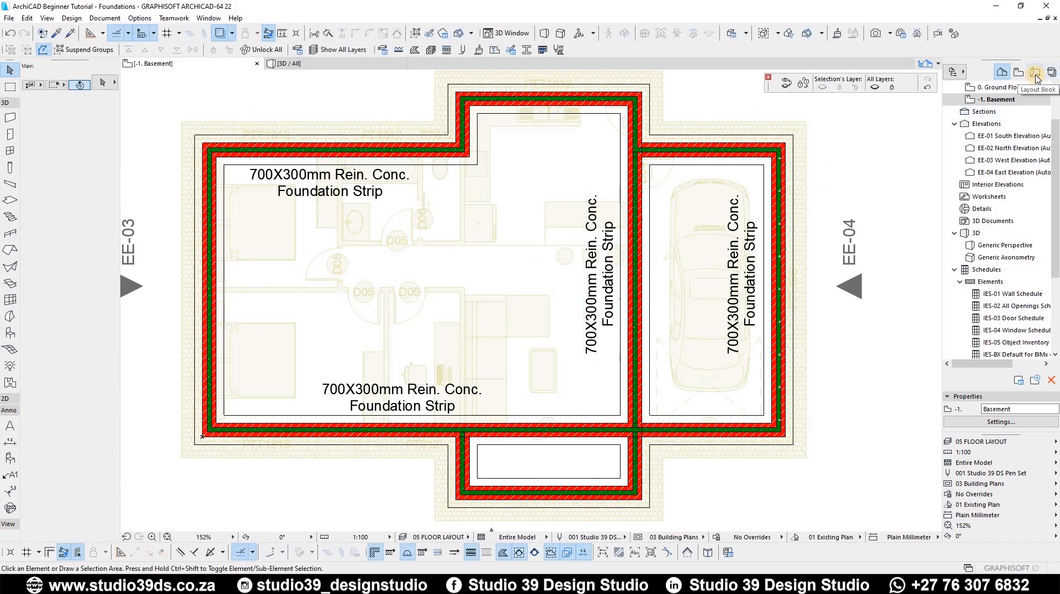
Step: Open the MUNICIPAL layout and place the basement foundation plan beside the ground floor plan
click(1036, 79)
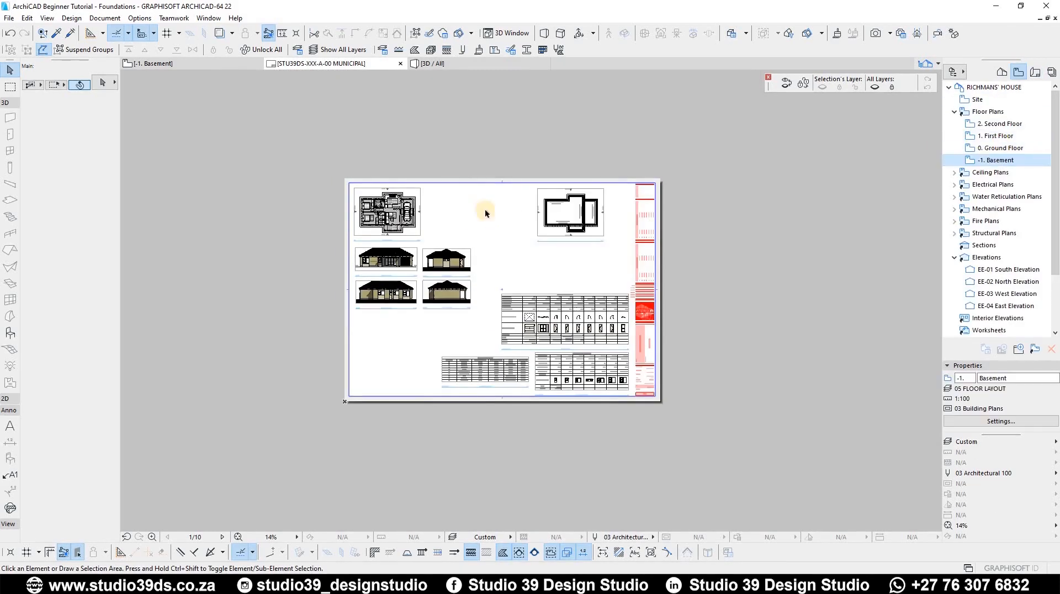
scroll(482, 208, up, 3)
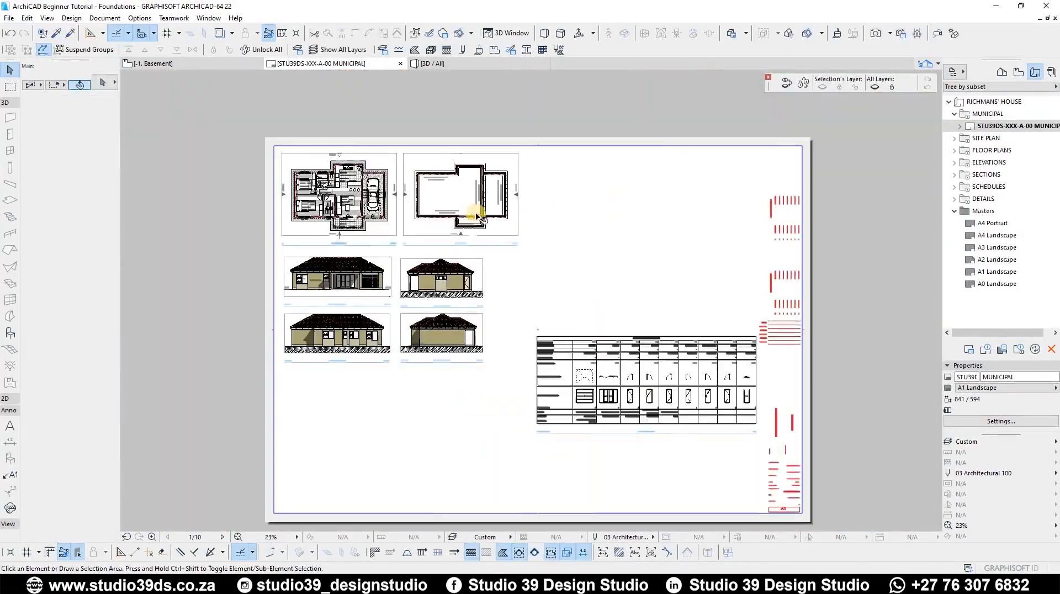